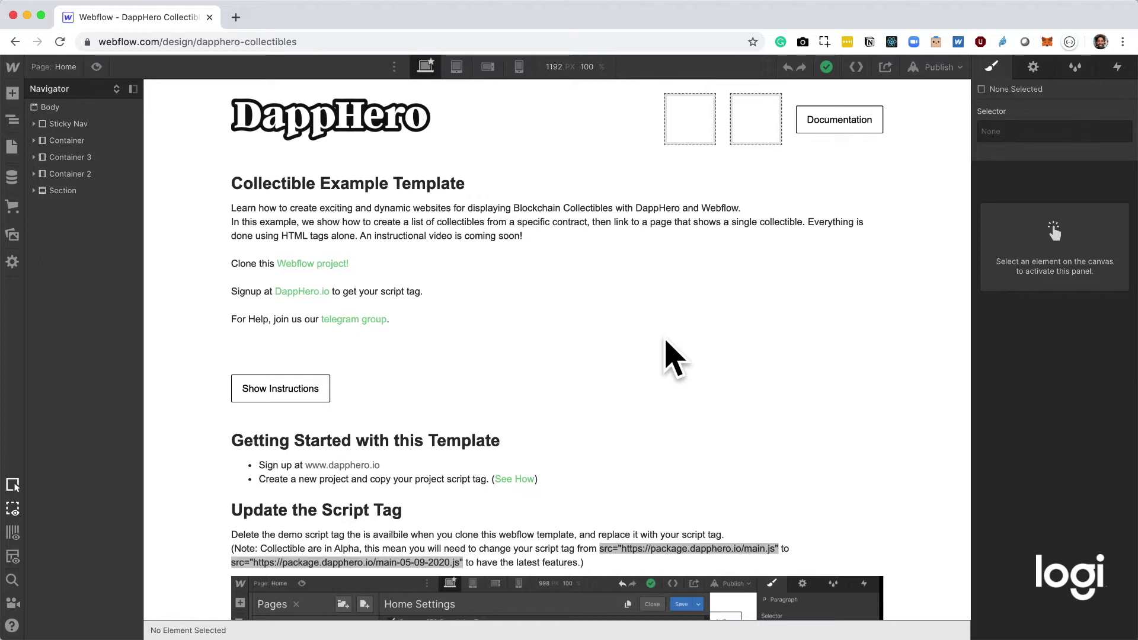
Step: Open the published dapphero-collectibles webflow.io site from the project's publish destinations
scroll(668, 349, "down", 5)
scroll(668, 350, "up", 5)
left_click(926, 83)
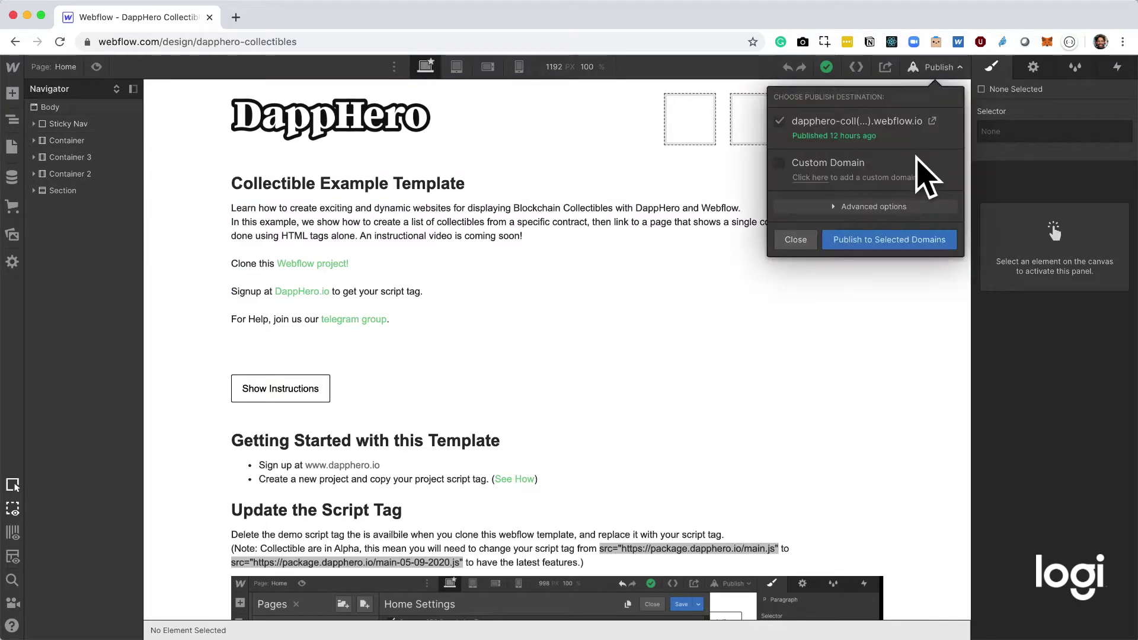
left_click(933, 122)
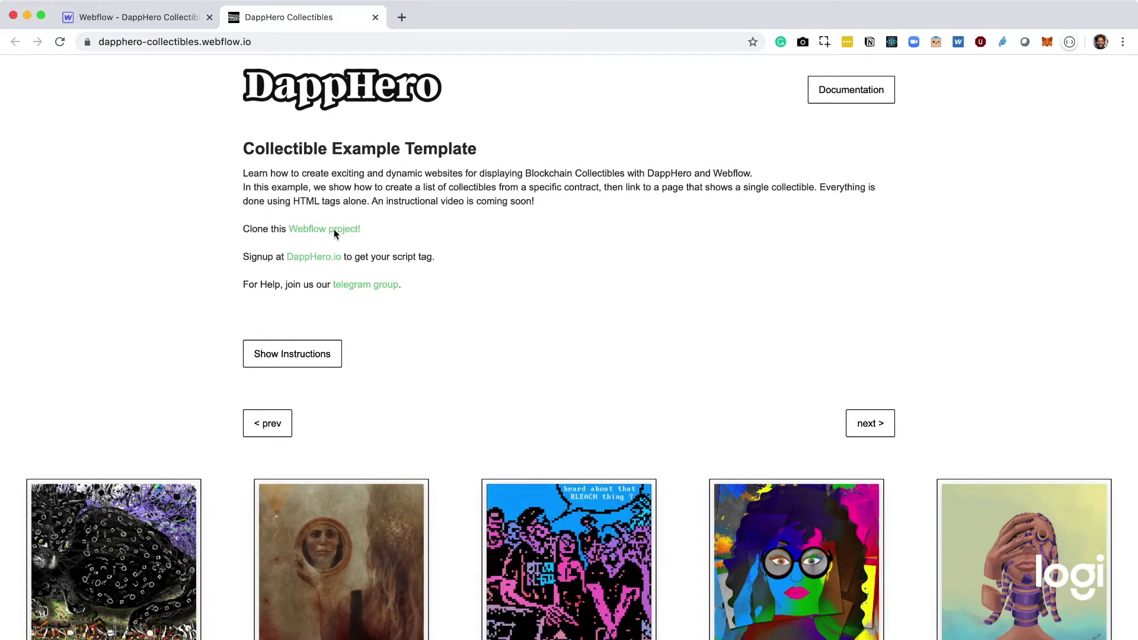
Step: Open the linked cloneable Webflow project, then return to the live site and skim the collectibles gallery
left_click(333, 230)
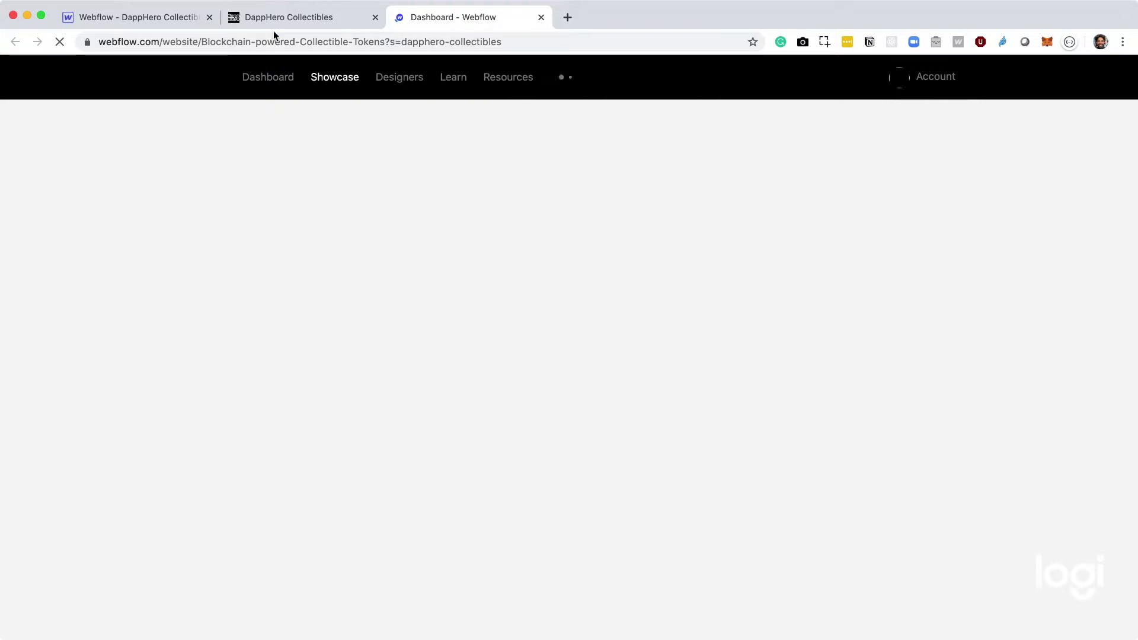
left_click(277, 23)
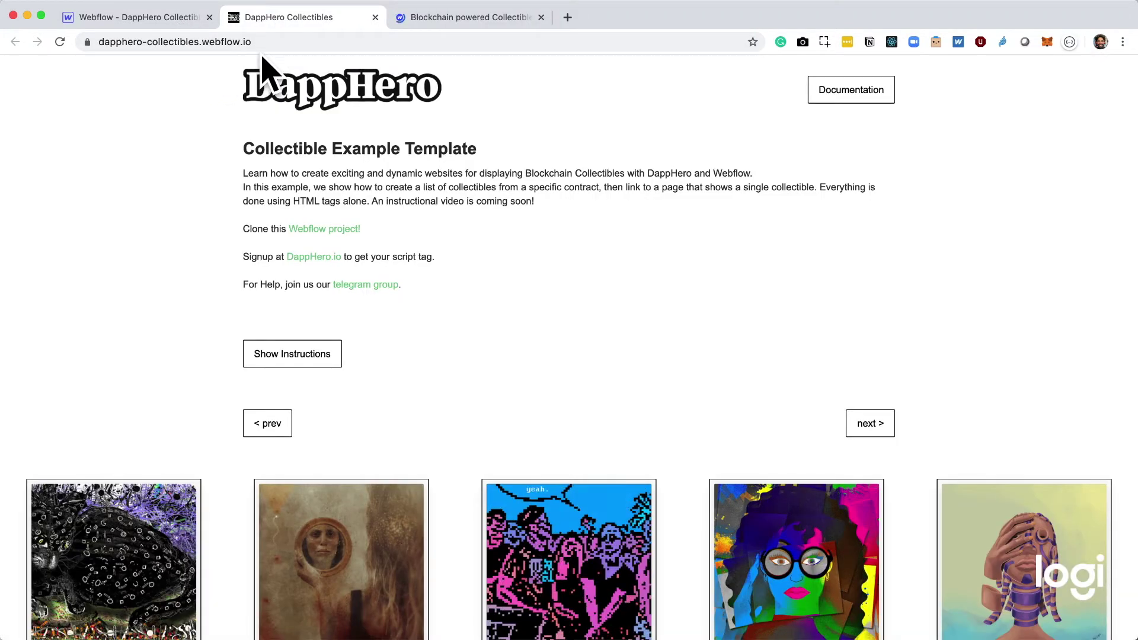
scroll(373, 191, "down", 15)
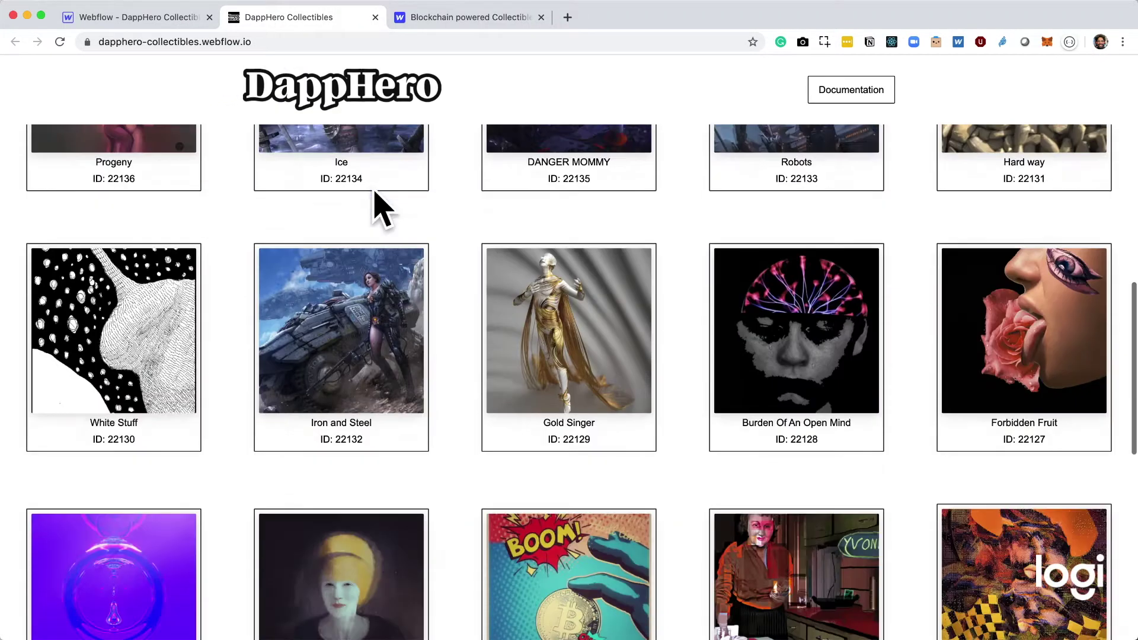
scroll(375, 195, "up", 11)
scroll(372, 189, "up", 5)
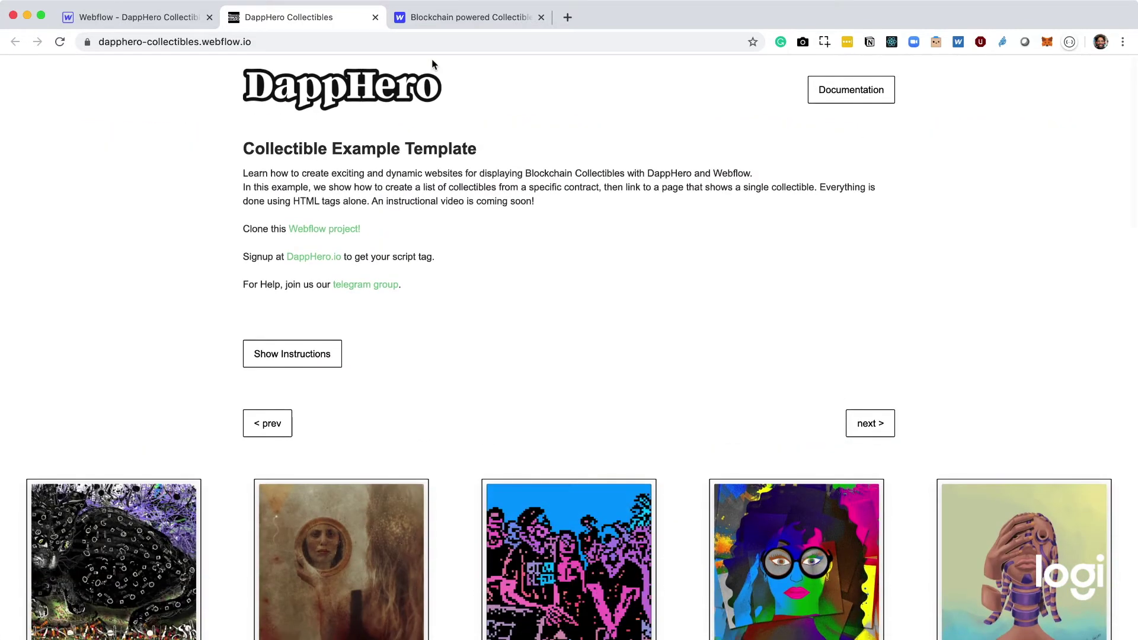
Step: Review the project's Webflow showcase page with its clone option and go back to the live DappHero Collectibles site
left_click(448, 18)
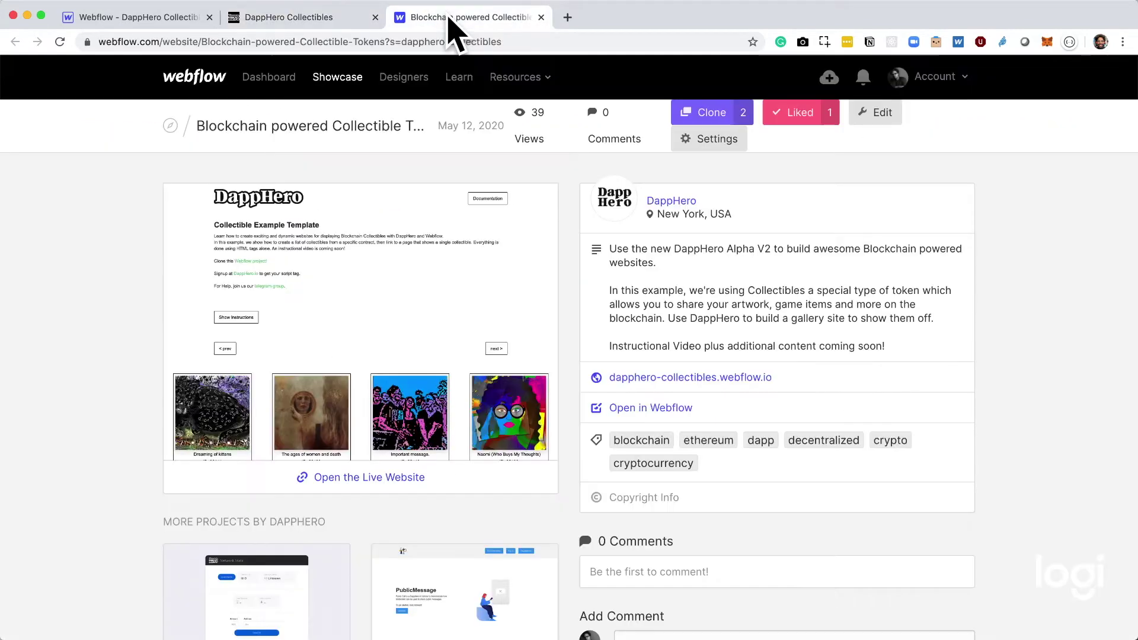
left_click(338, 20)
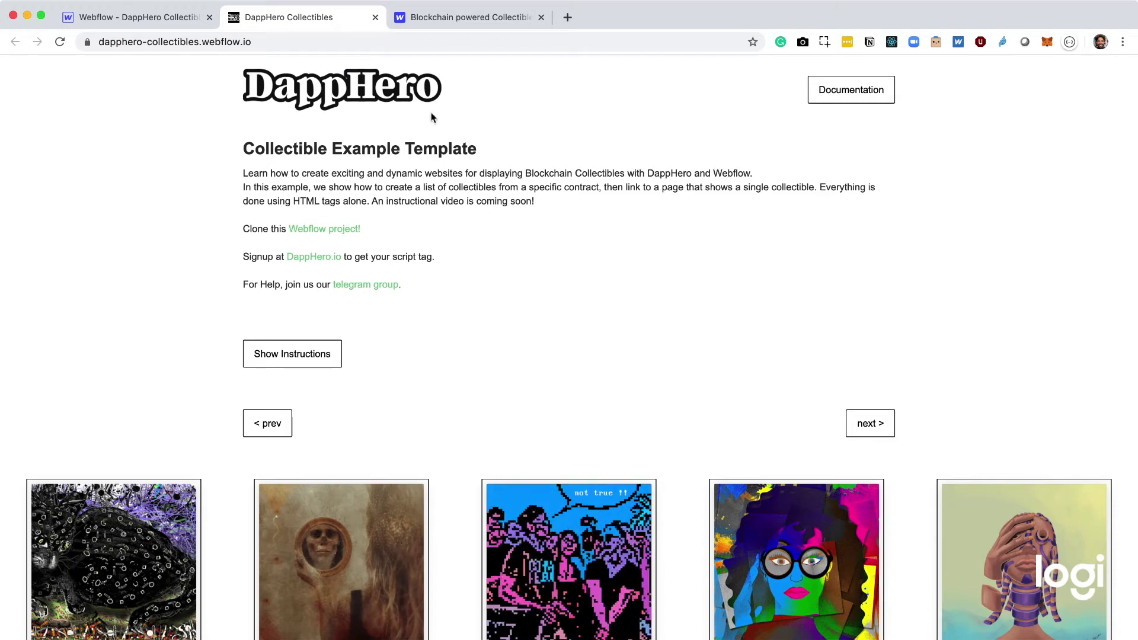
left_click(482, 17)
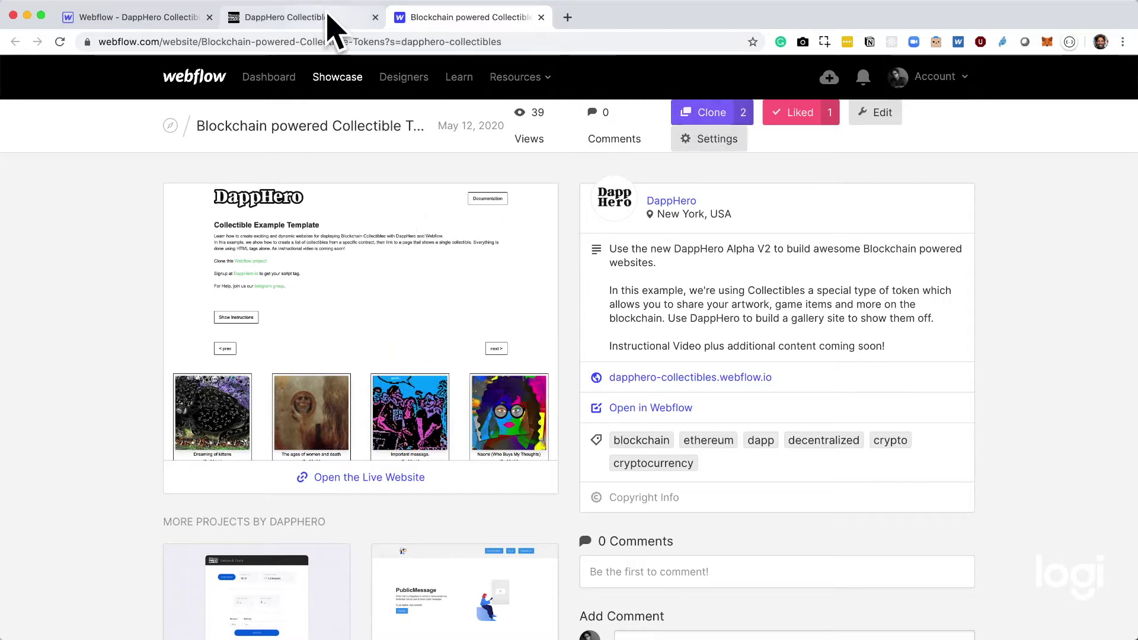
left_click(332, 17)
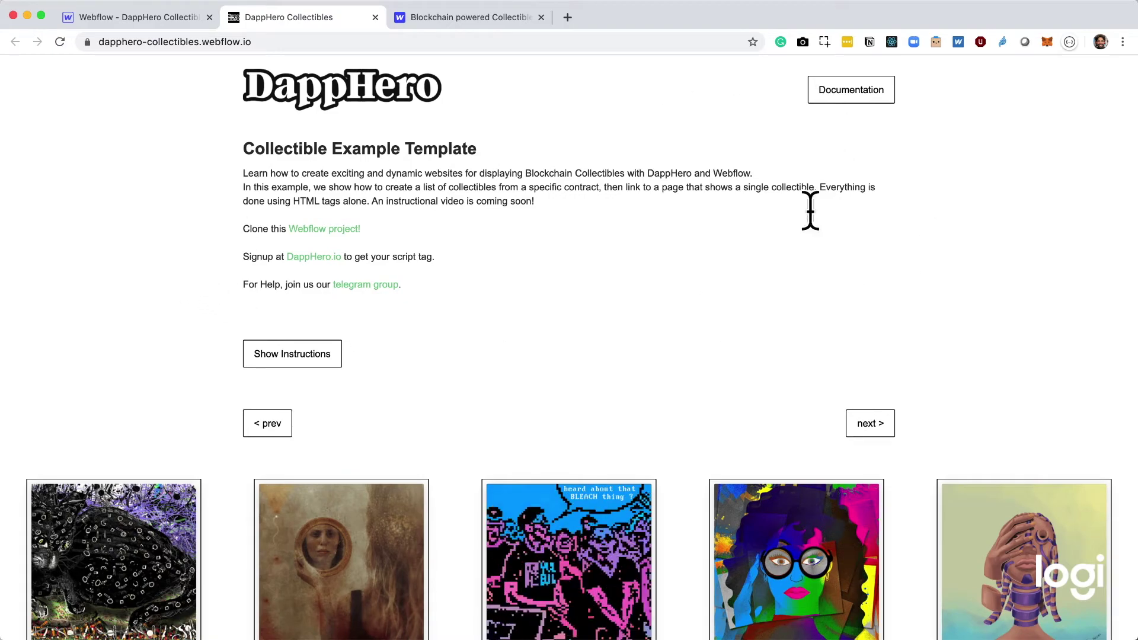
Step: Examine the collectibles gallery on the live site, checking the images, titles and IDs of the listed tokens
scroll(429, 302, "down", 5)
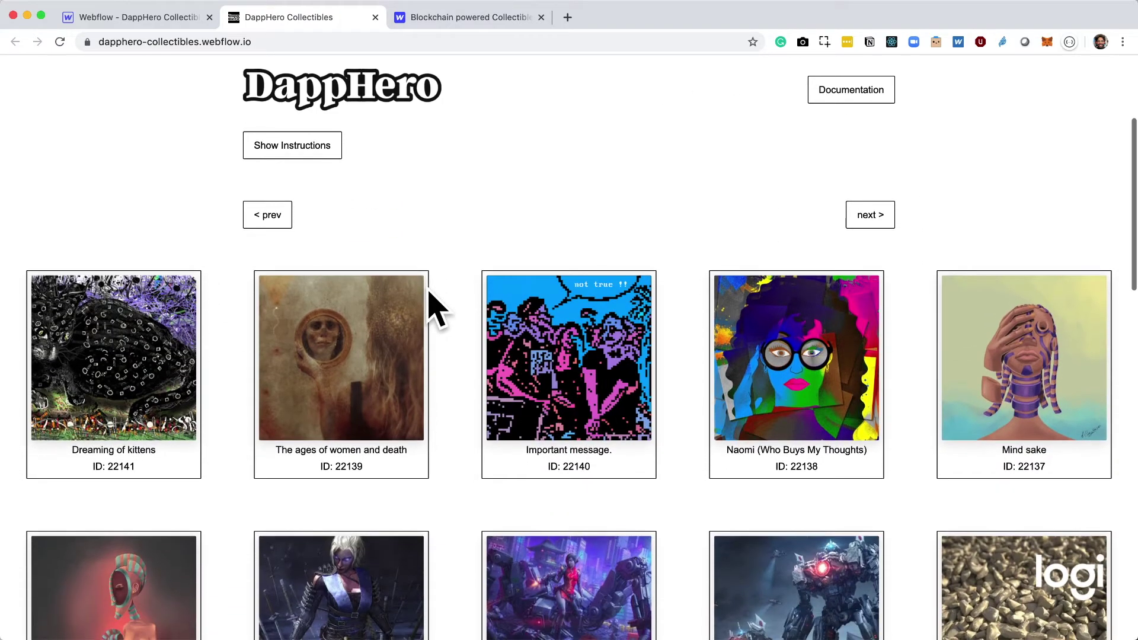
scroll(429, 294, "down", 9)
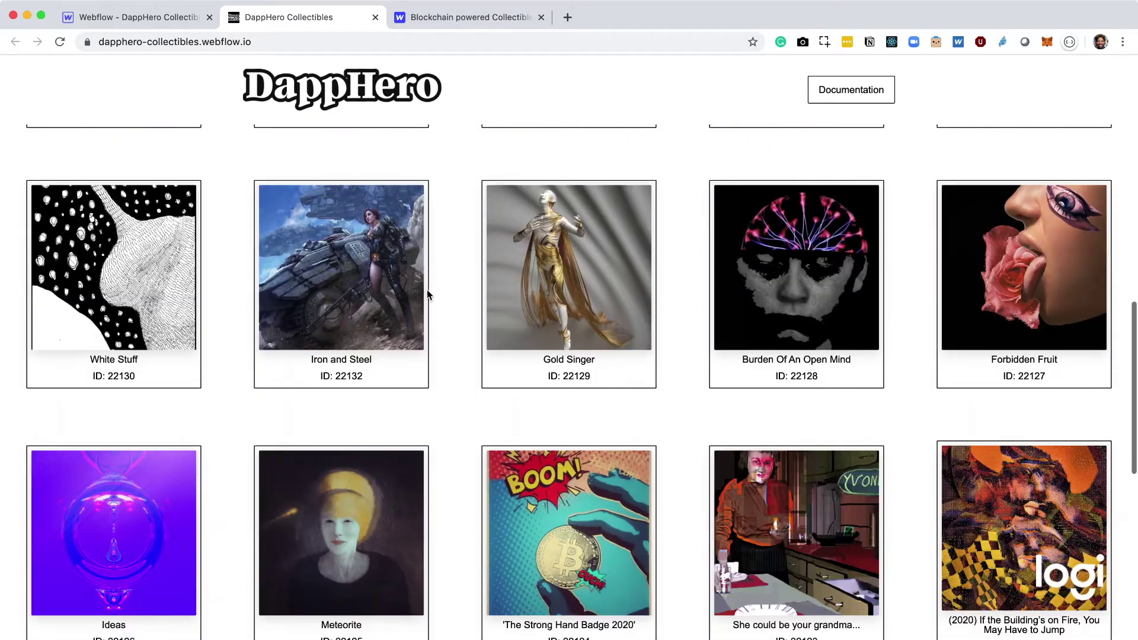
scroll(428, 295, "down", 7)
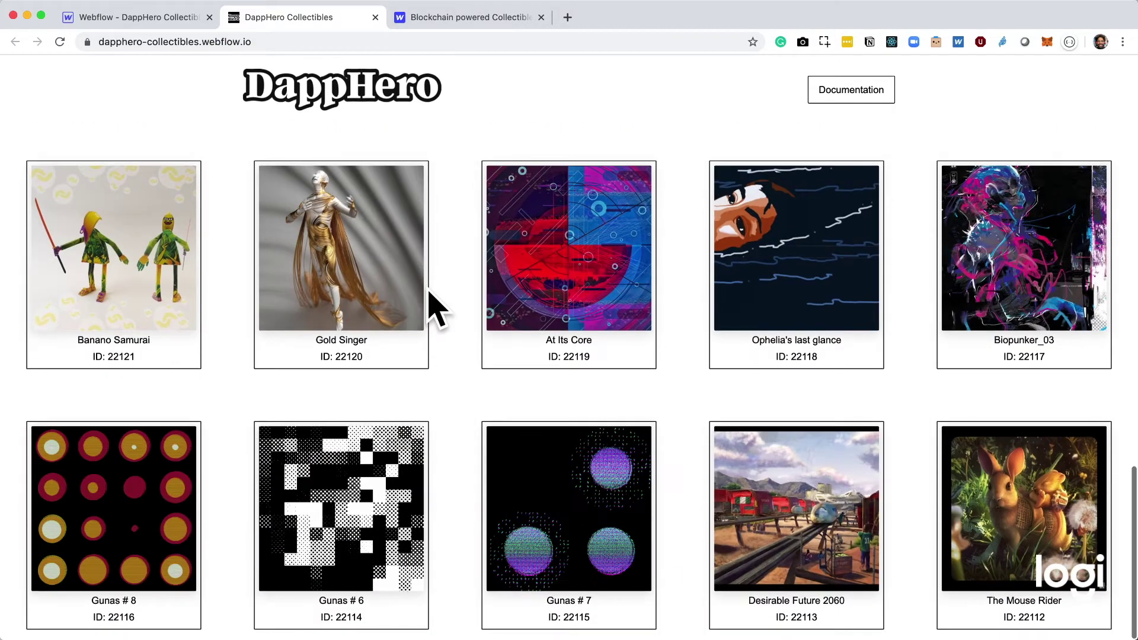
scroll(427, 293, "up", 11)
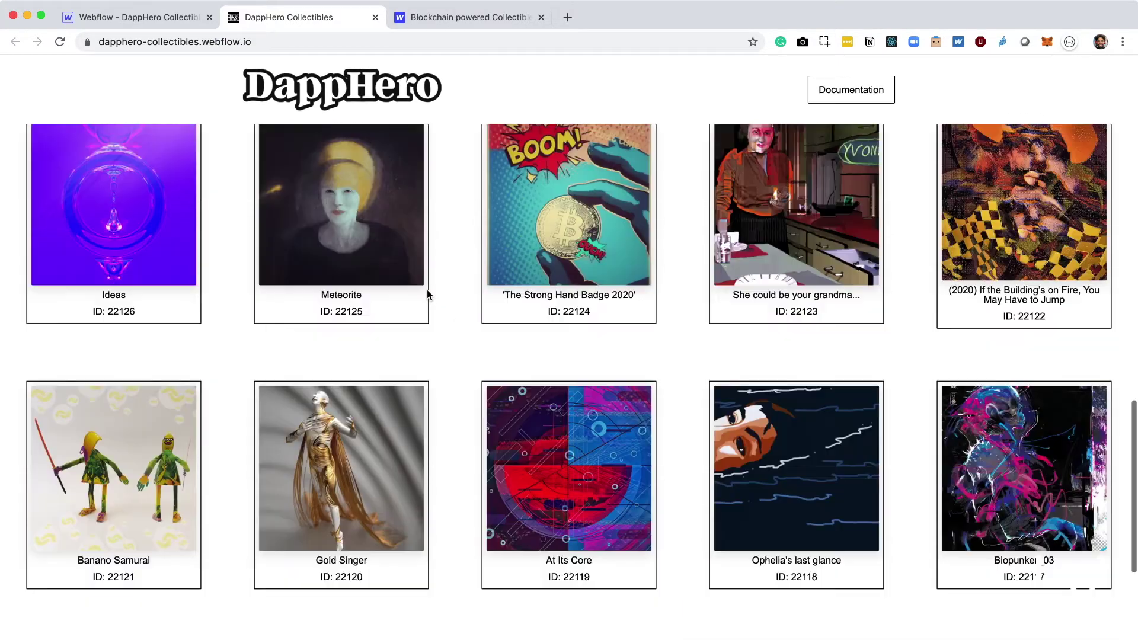
scroll(427, 289, "up", 1)
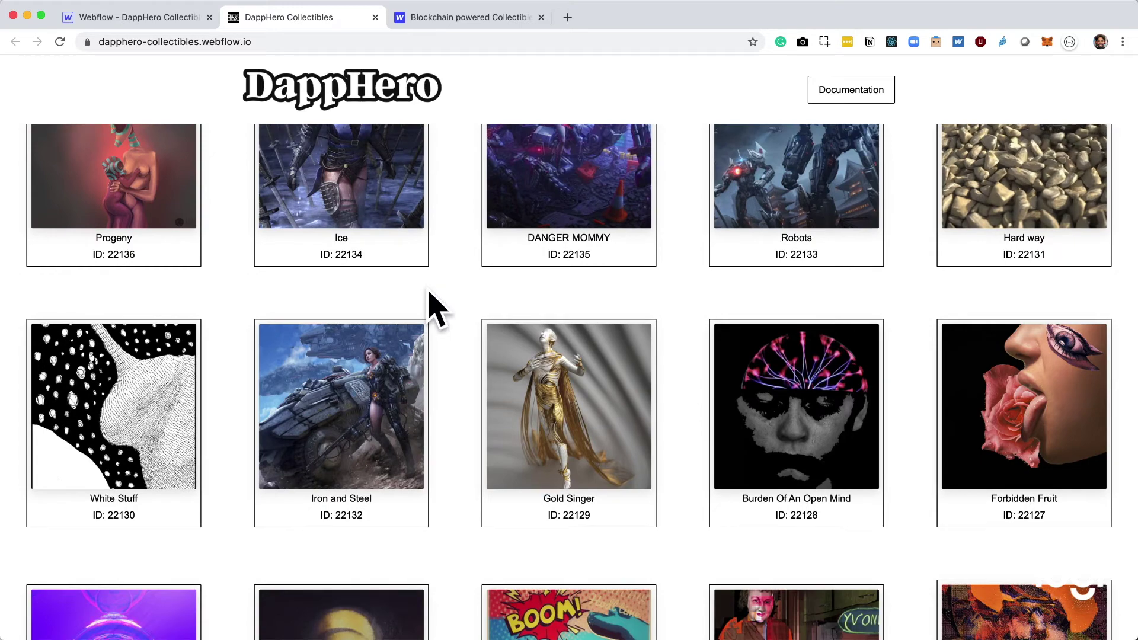
scroll(428, 290, "up", 2)
scroll(428, 291, "up", 7)
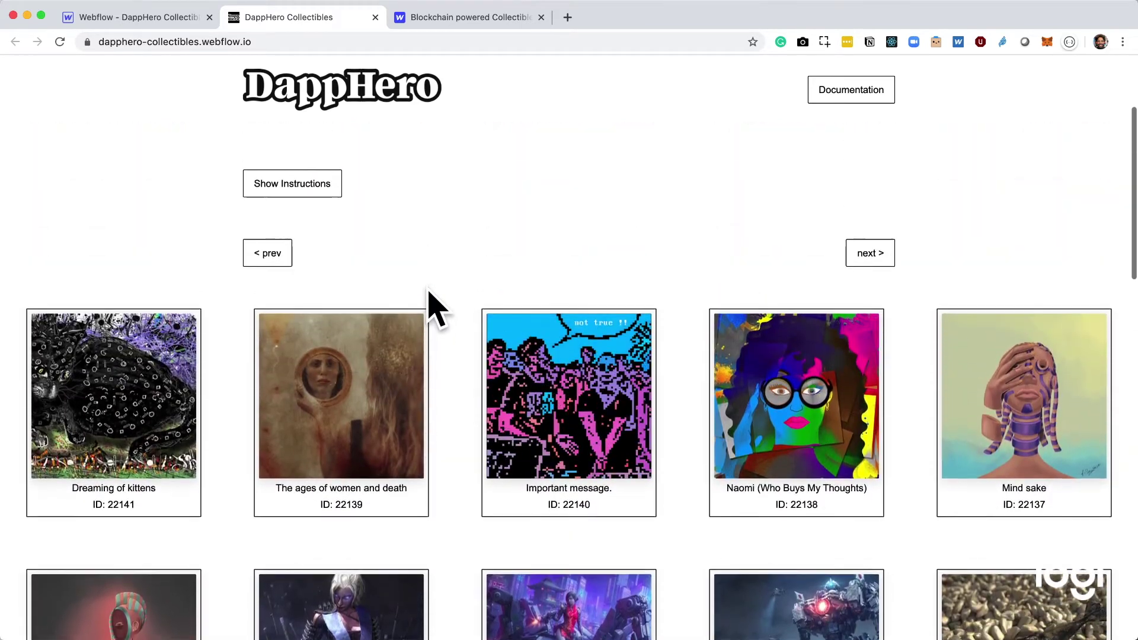
scroll(428, 291, "up", 2)
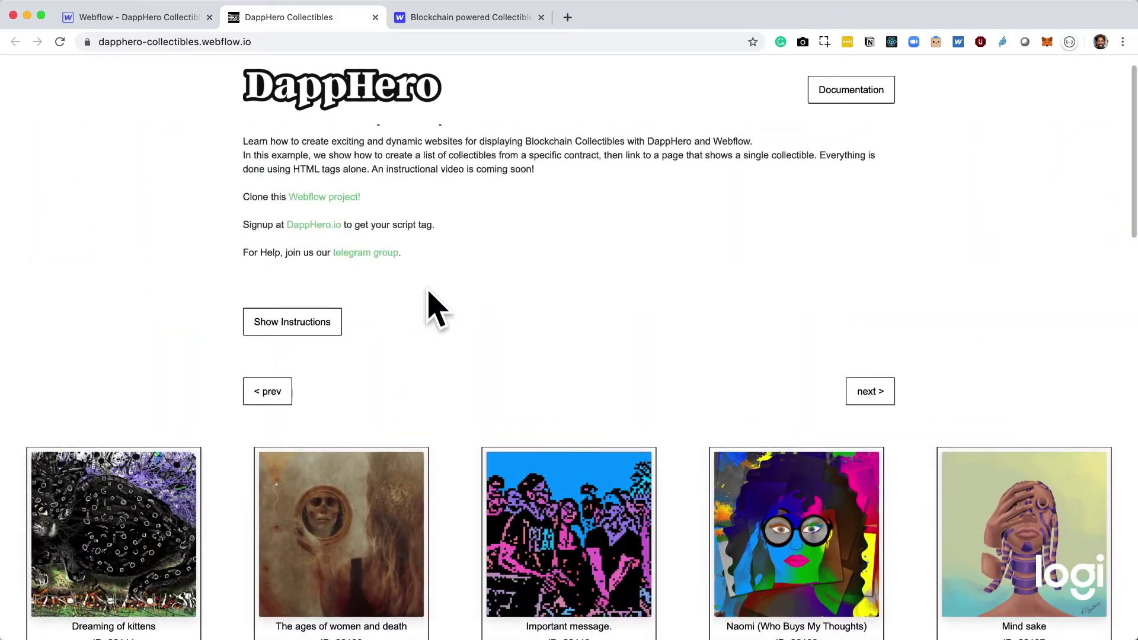
Step: Page the collectibles gallery forward to load further tokens
scroll(427, 291, "down", 3)
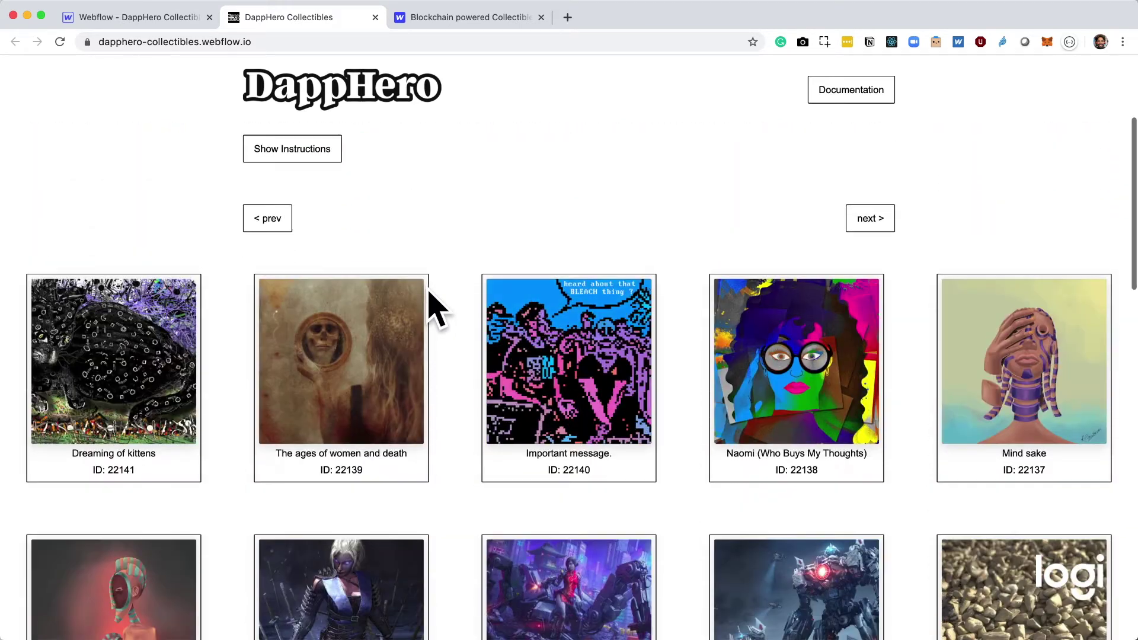
left_click(859, 219)
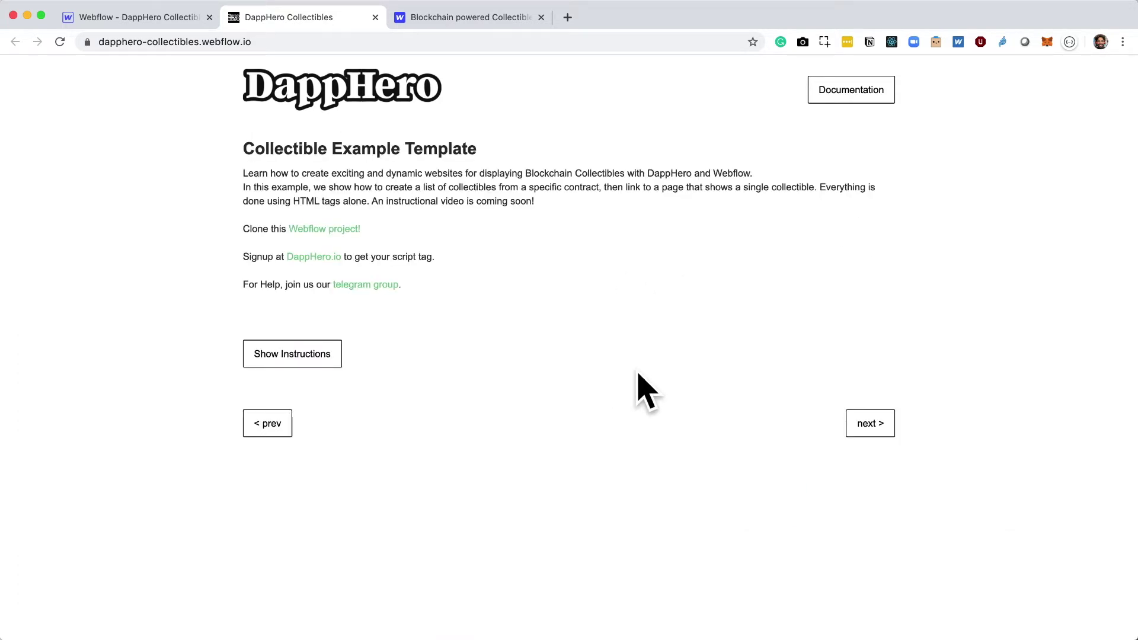
left_click(857, 422)
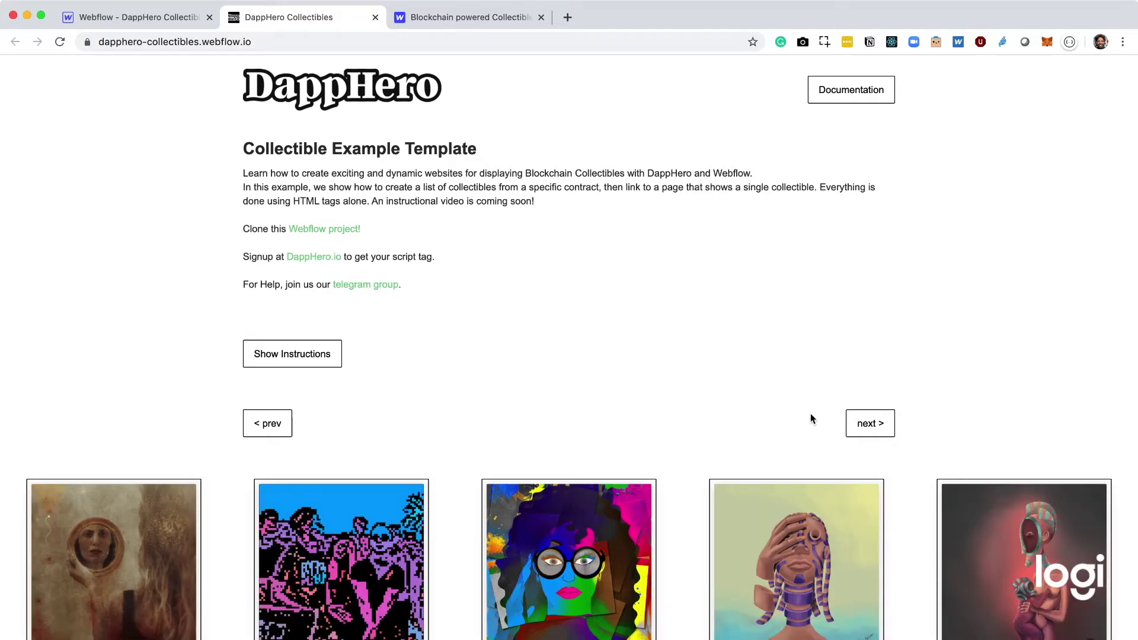
Step: Open the detail page of the "Important message." collectible and return to the gallery
scroll(530, 536, "down", 5)
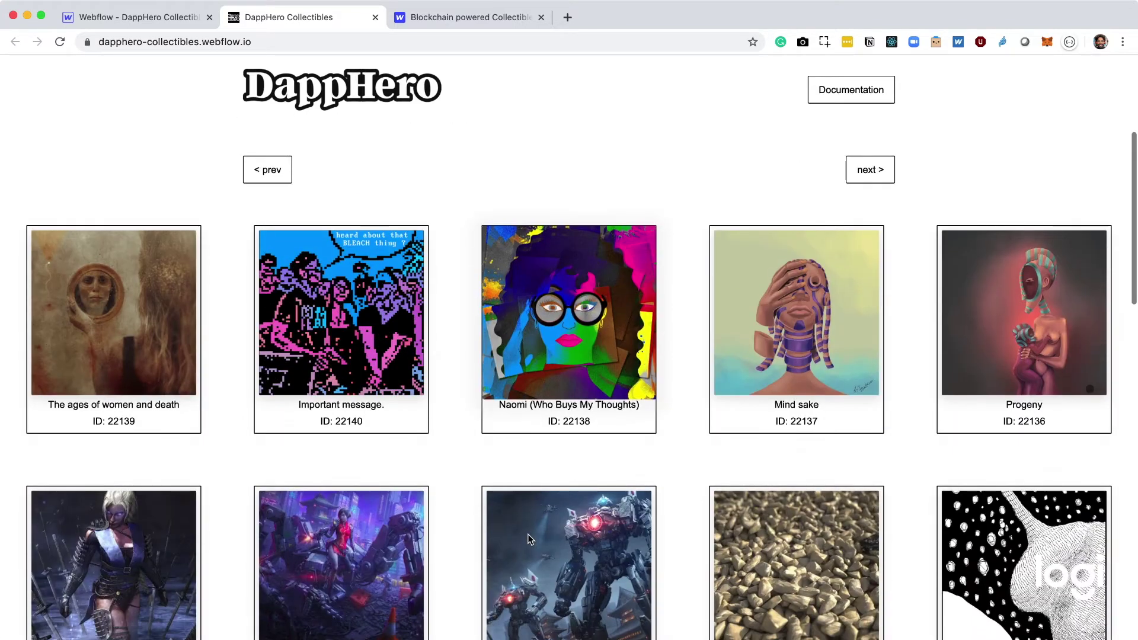
left_click(343, 325)
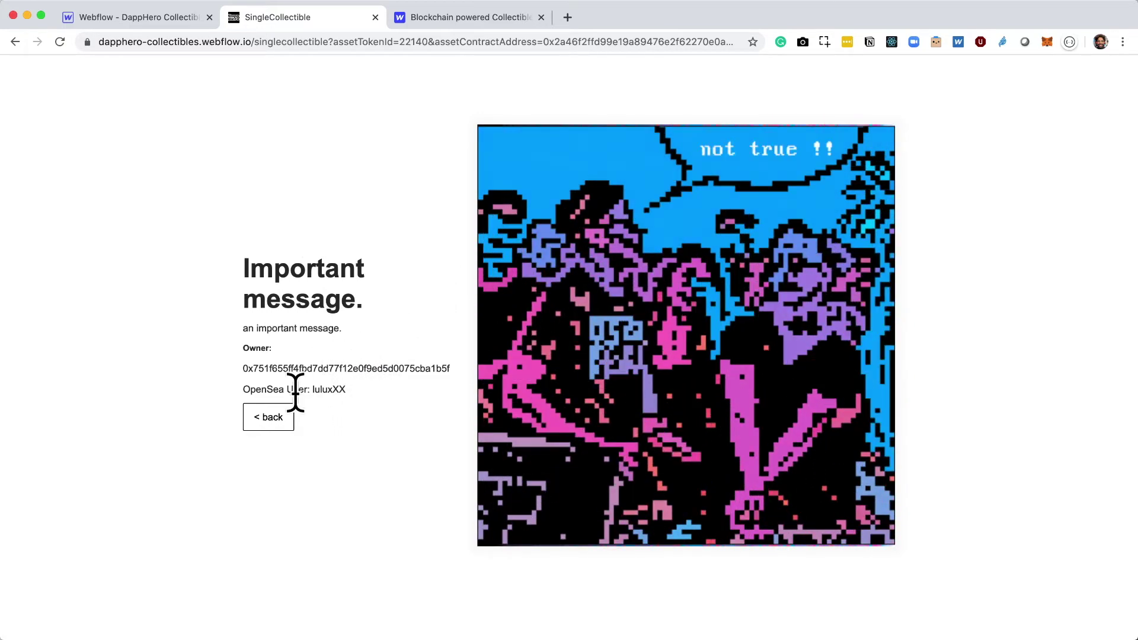
left_click(278, 417)
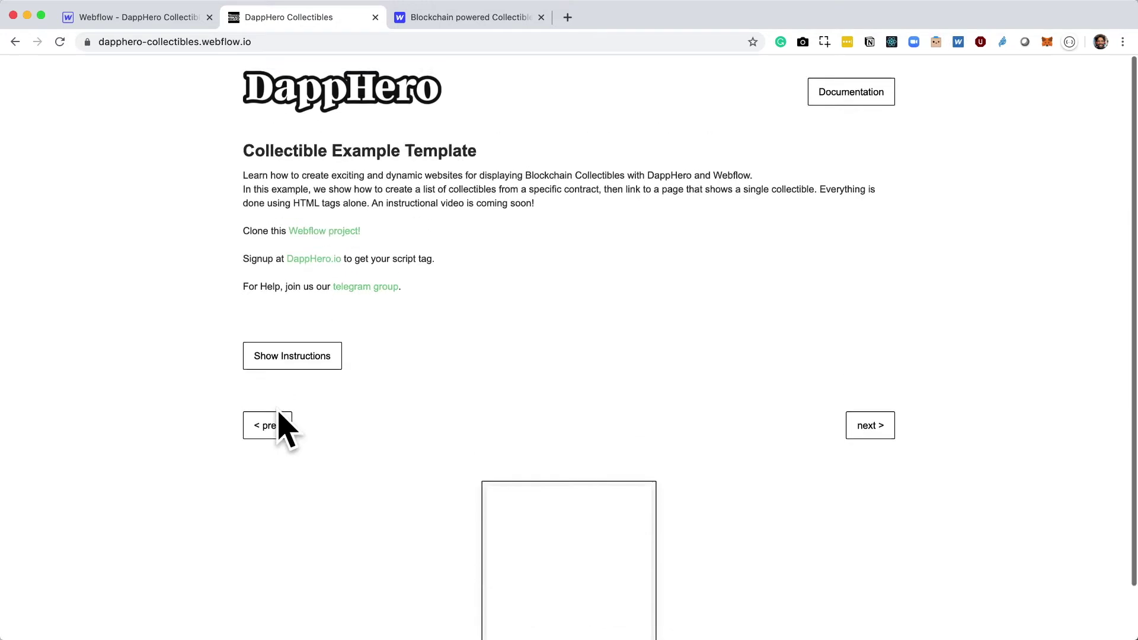
Step: Show the template instructions, read the script tag and smart contract sections, and hide them again
scroll(279, 418, "down", 2)
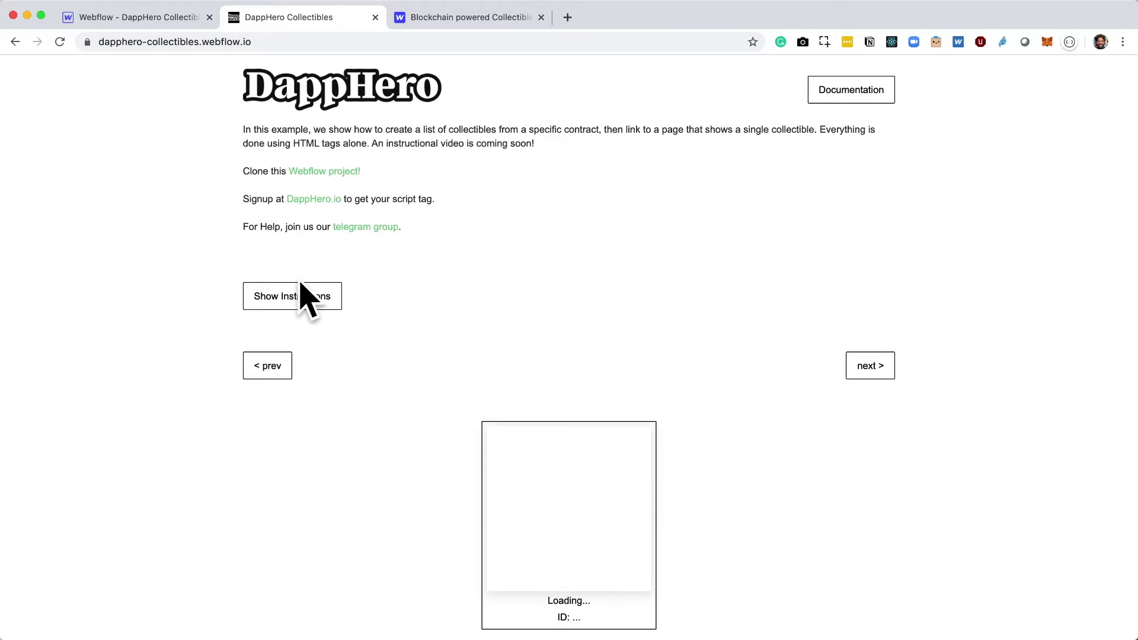
left_click(276, 300)
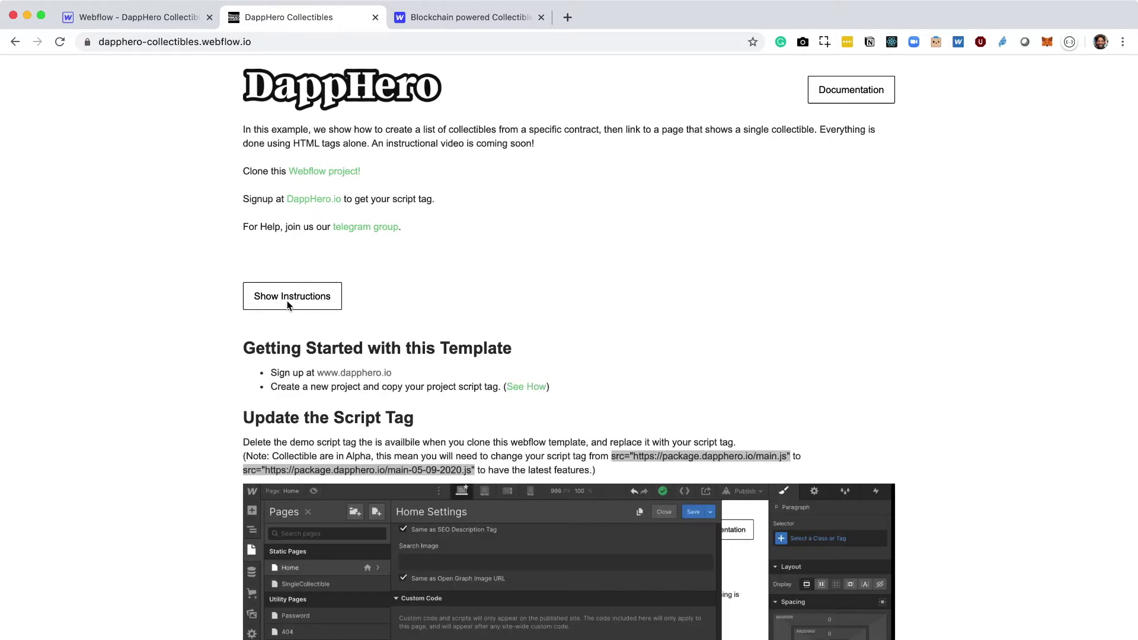
scroll(489, 332, "down", 5)
scroll(491, 329, "down", 15)
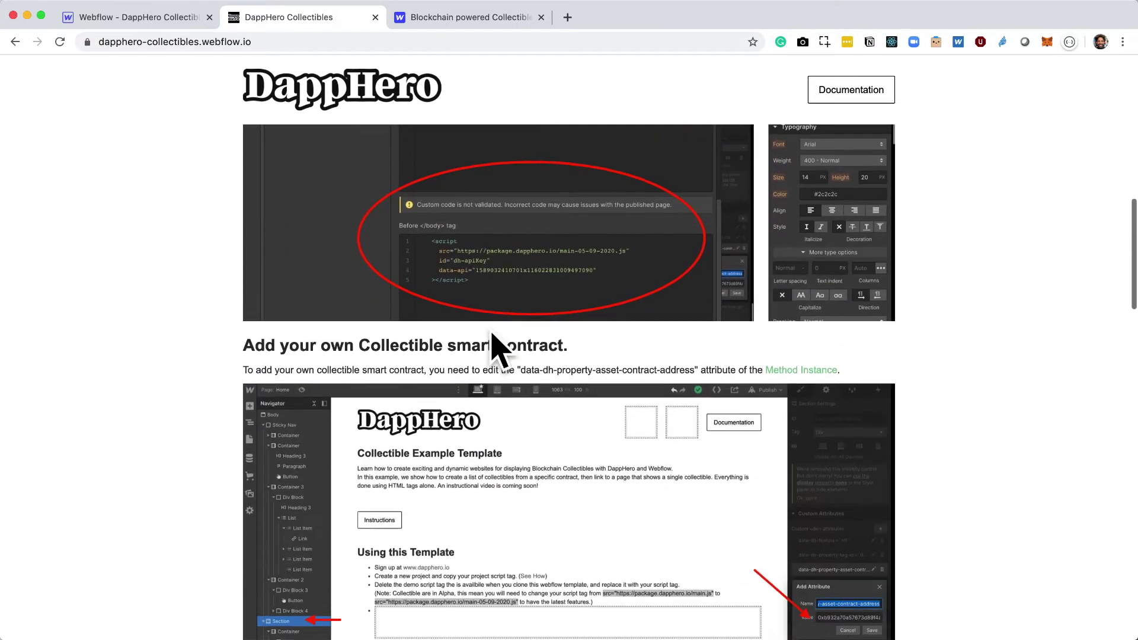
scroll(491, 334, "up", 20)
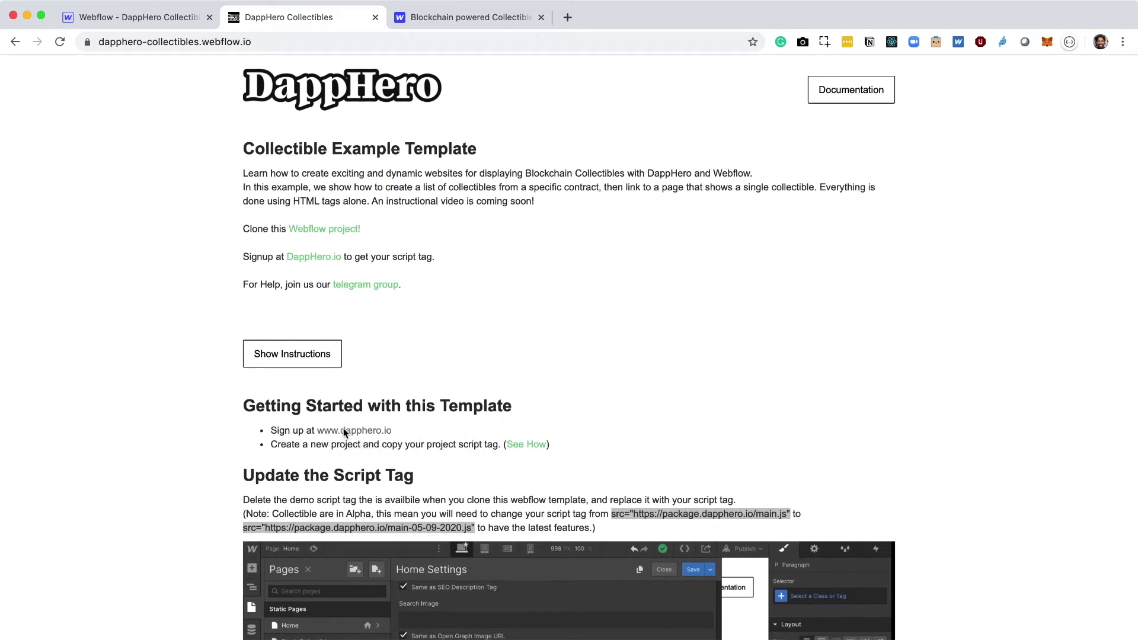
left_click(286, 363)
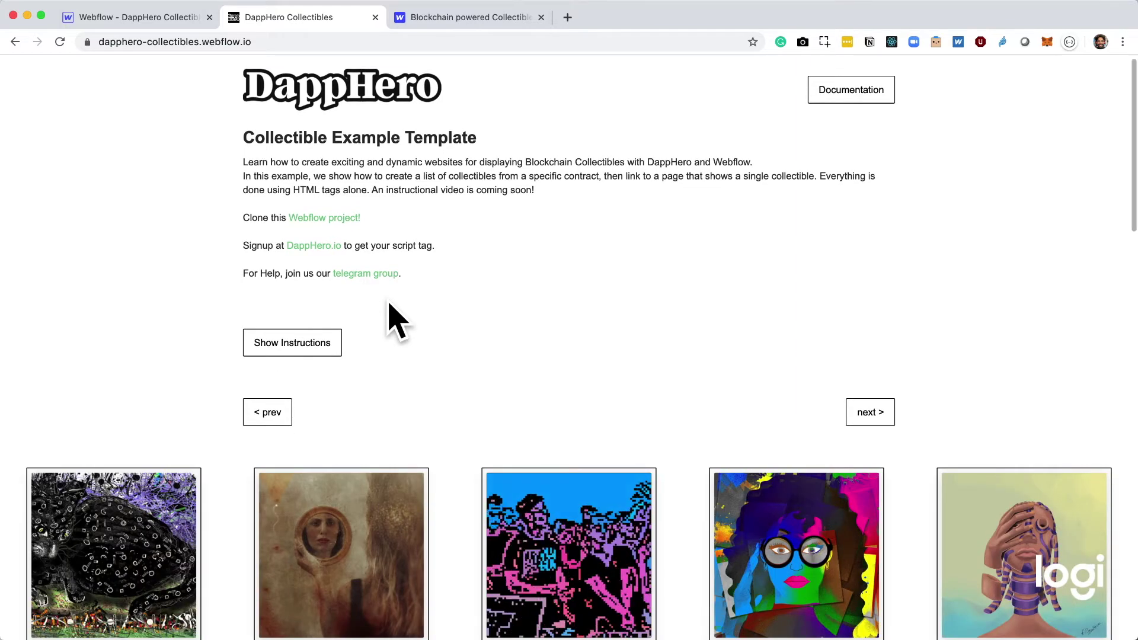
Step: Switch back to the Webflow Designer and look over the template's Home page canvas
left_click(171, 20)
left_click(572, 321)
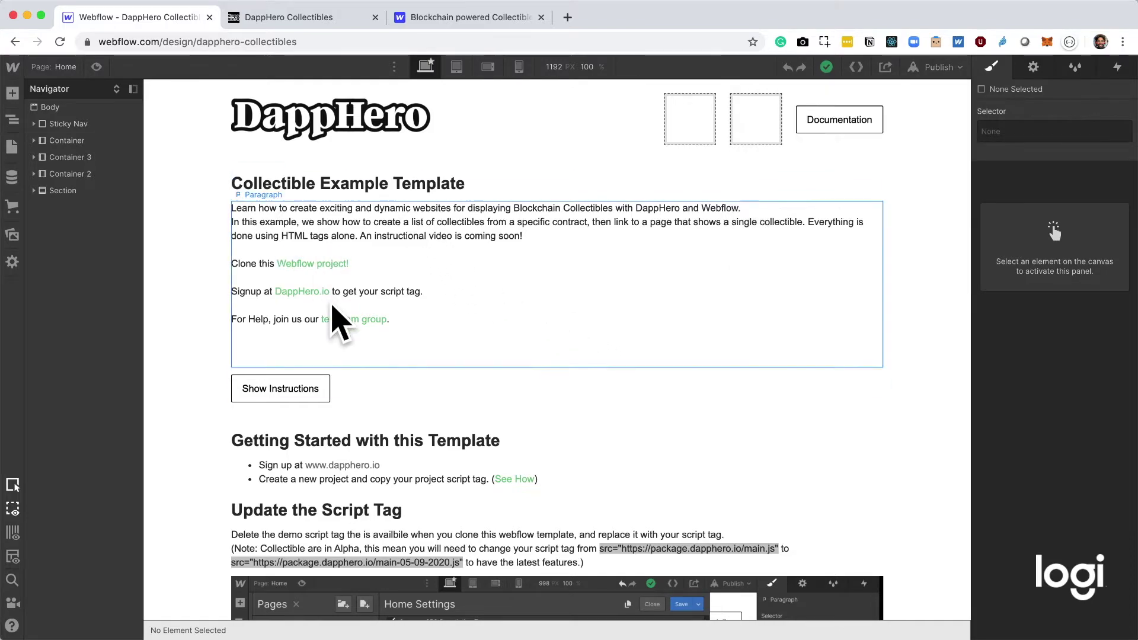
scroll(330, 278, "down", 5)
scroll(331, 301, "down", 5)
scroll(332, 304, "up", 10)
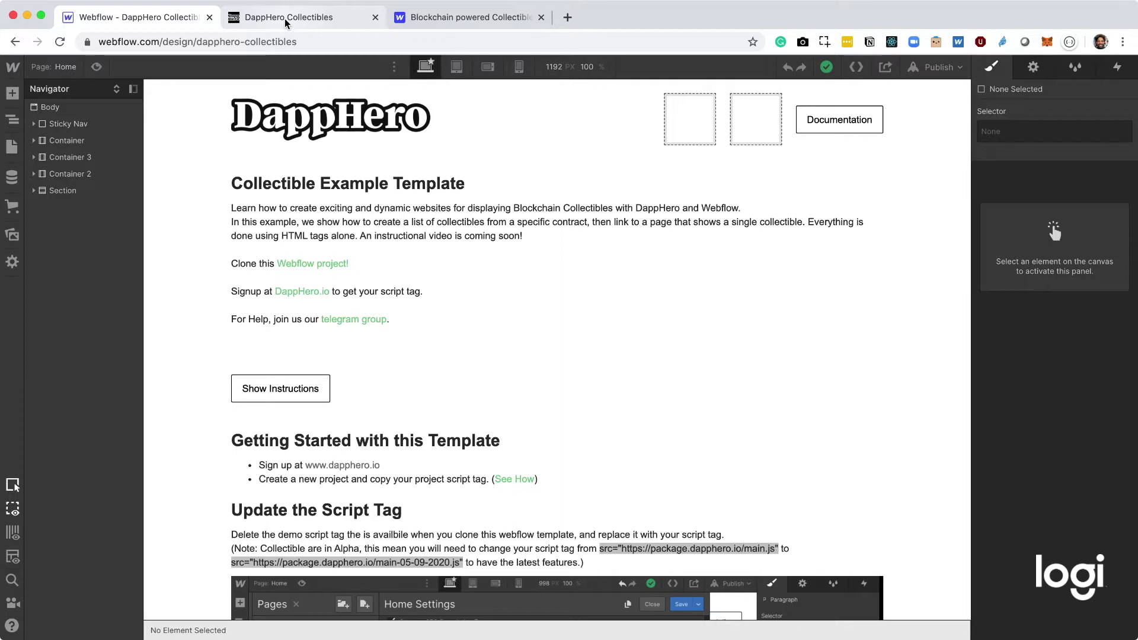
Step: Open the Home page's settings and examine the DappHero script tag in its code before the closing body tag
key("p")
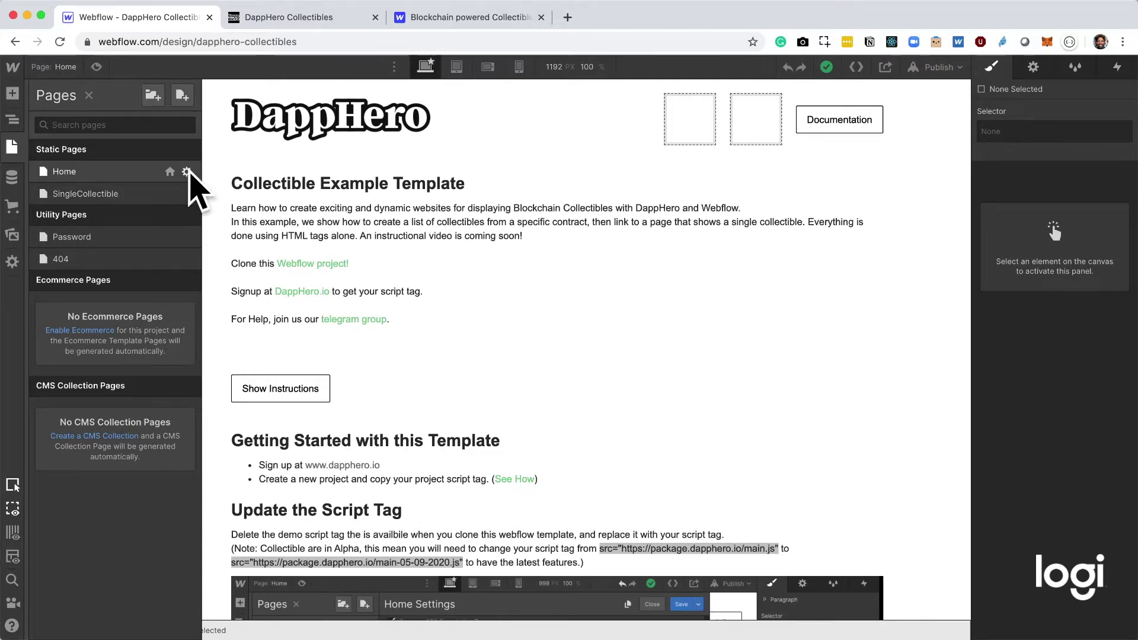
left_click(187, 172)
scroll(343, 419, "down", 15)
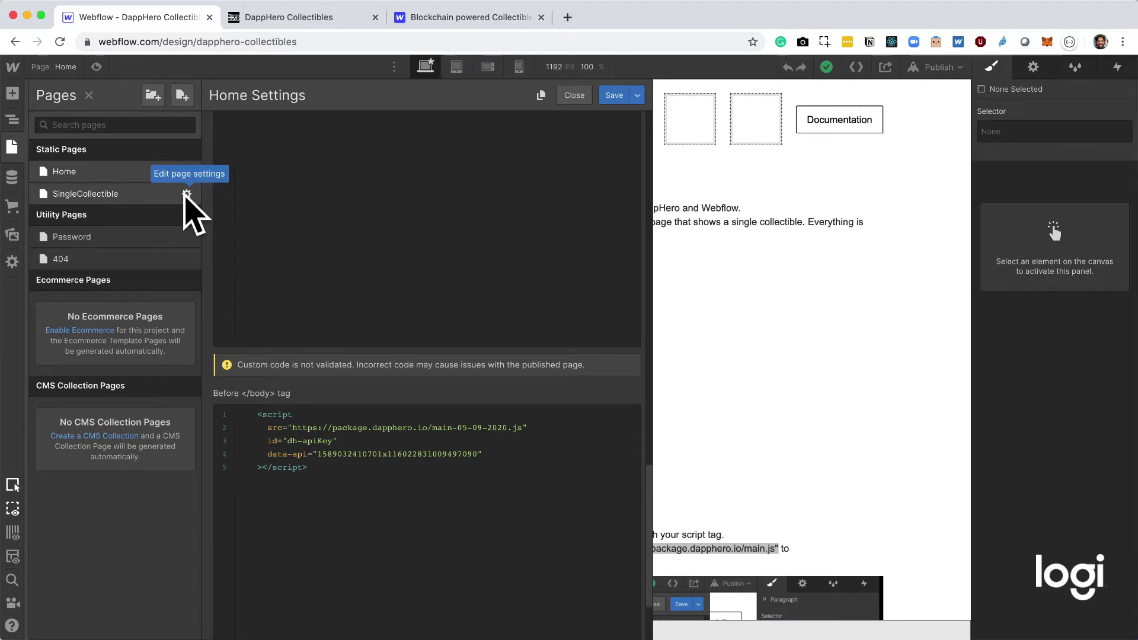
Step: Check the script tag in the SingleCollectible page's custom code and close its settings
left_click(187, 195)
scroll(378, 247, "down", 3)
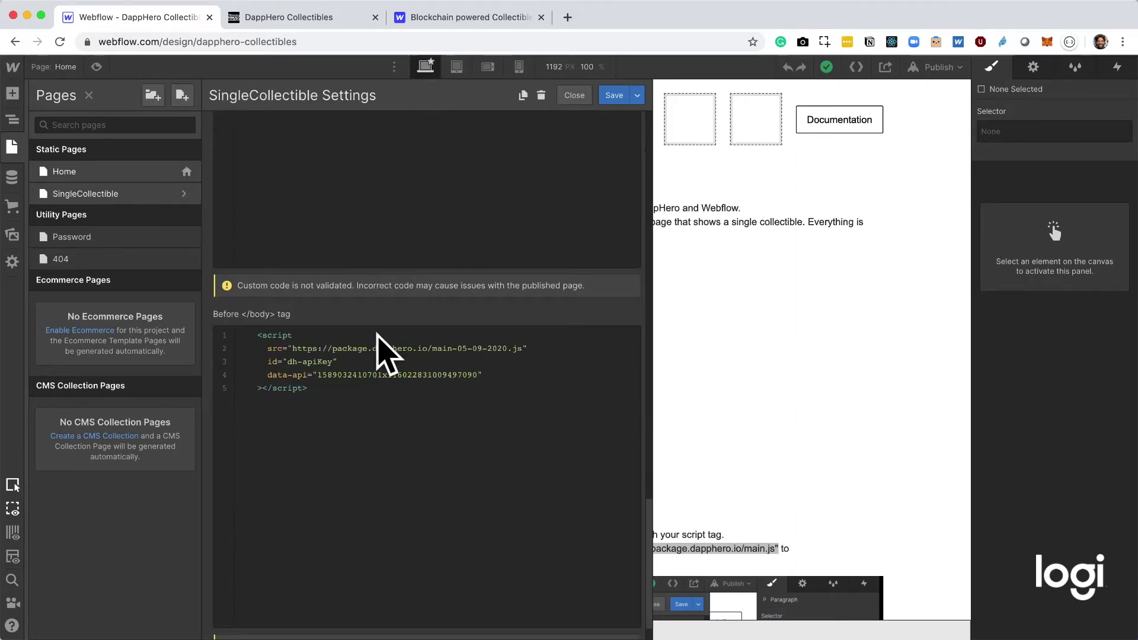
left_click(573, 96)
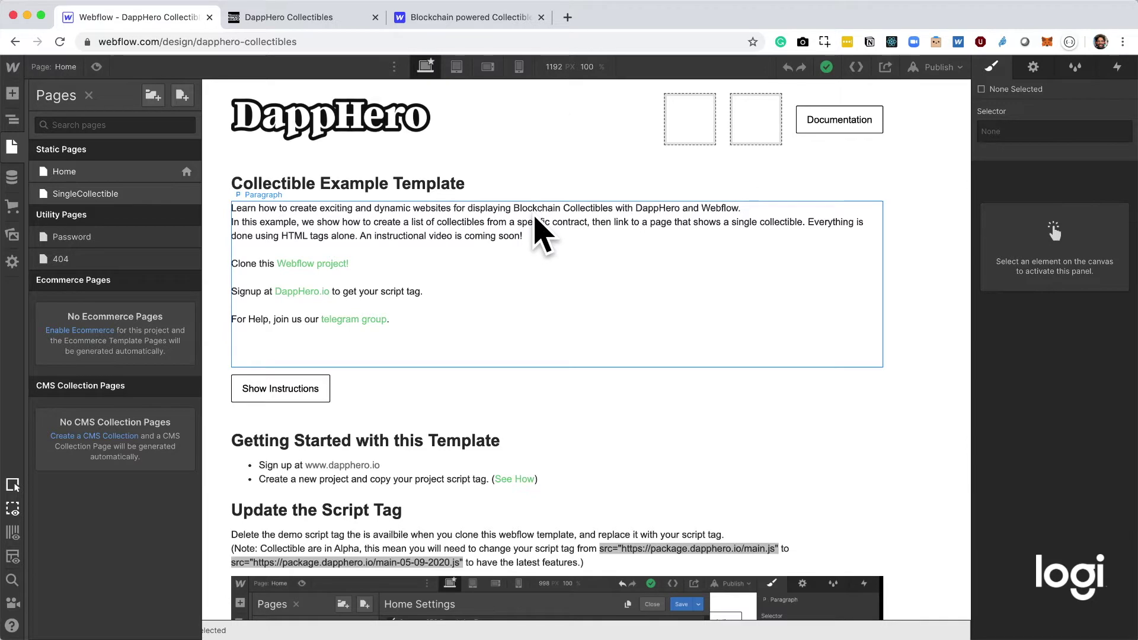
Step: Show the page's element tree, select and expand the Section around the collectible card, and open its element settings
scroll(537, 231, "down", 10)
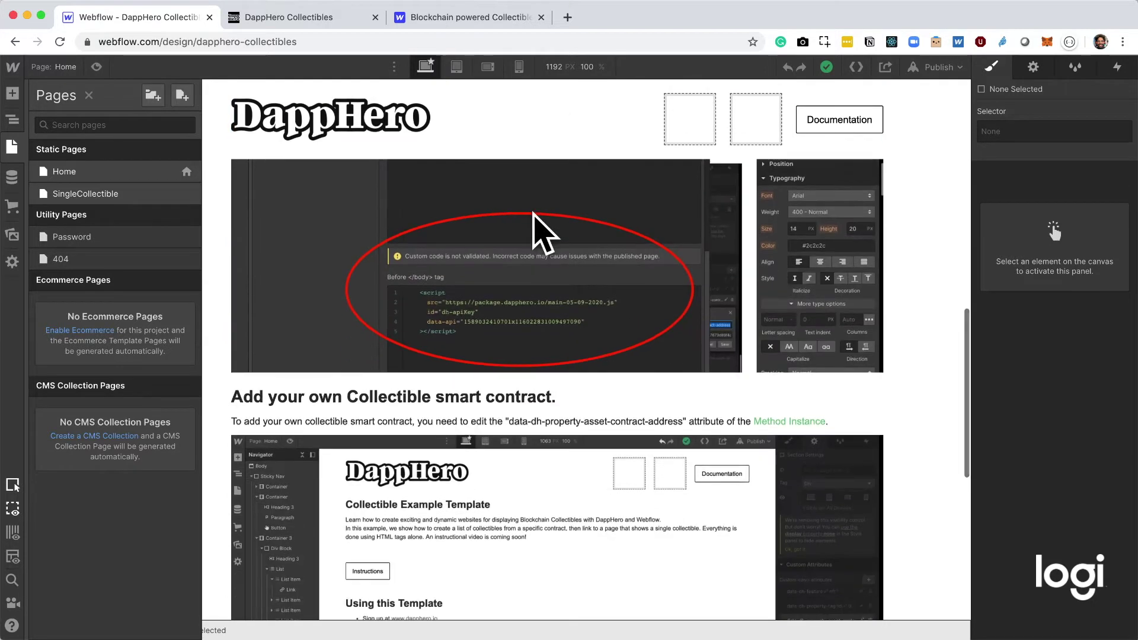
scroll(541, 234, "down", 1)
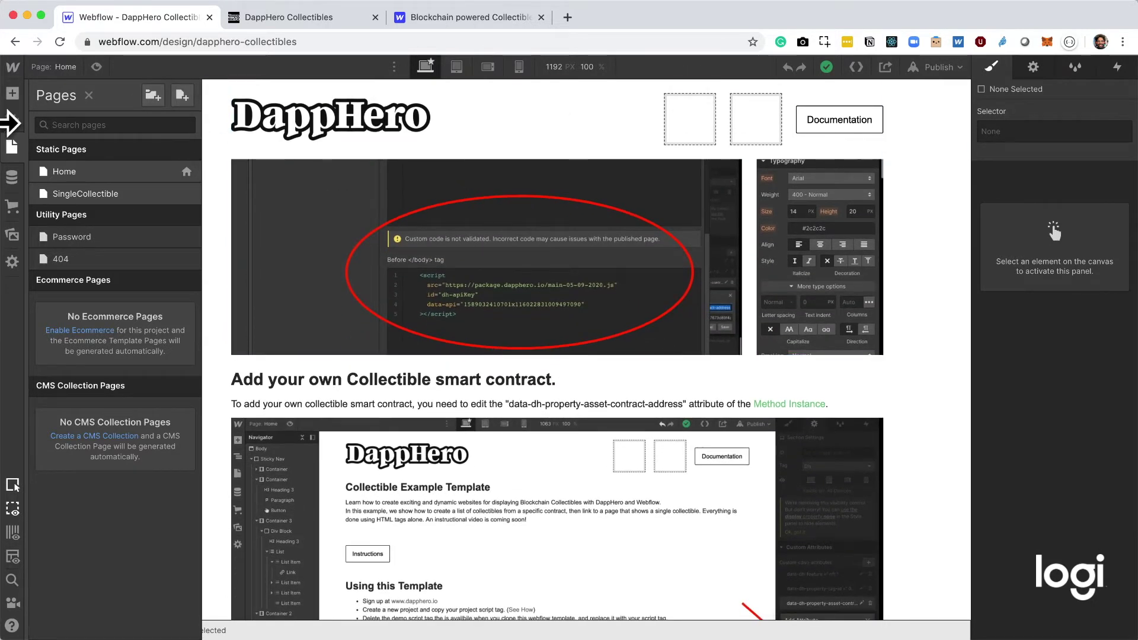
left_click(12, 120)
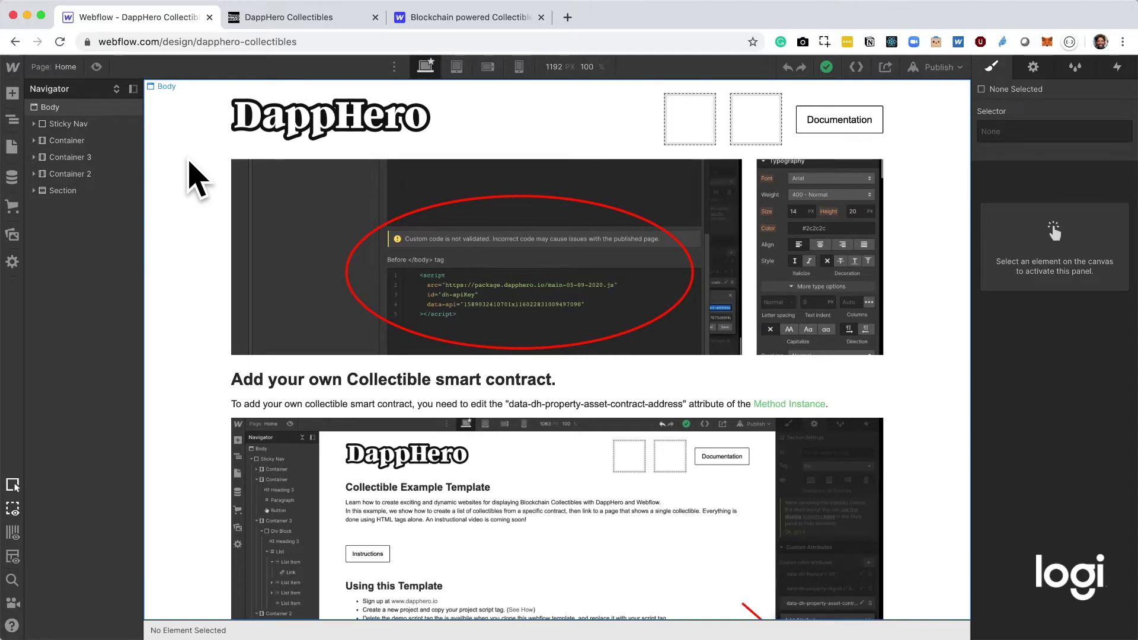
scroll(196, 177, "down", 8)
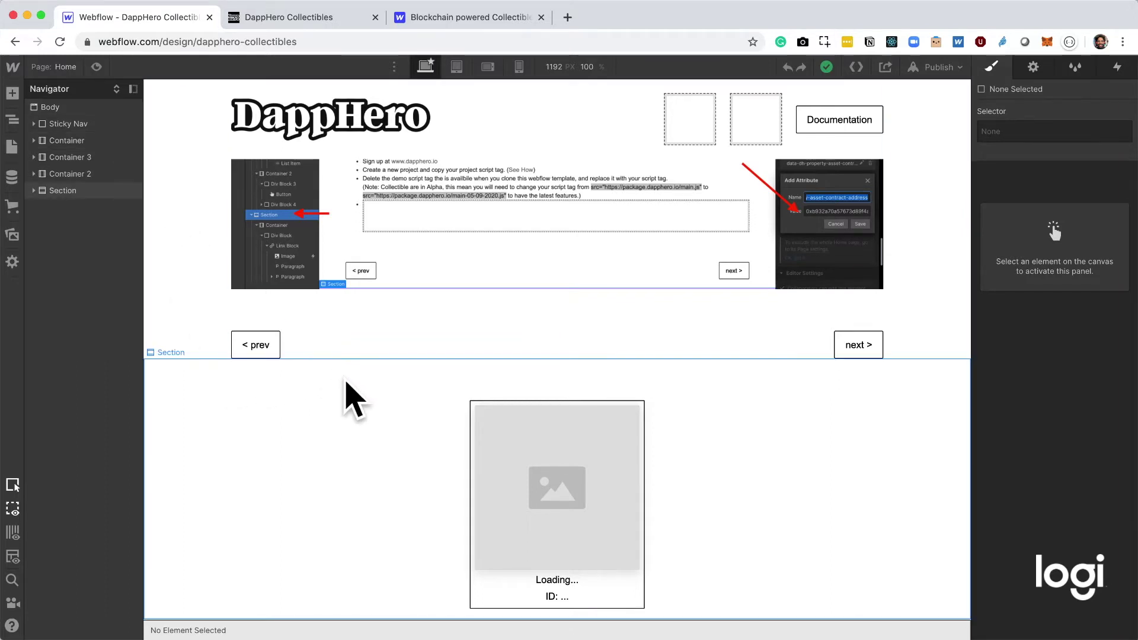
left_click(351, 399)
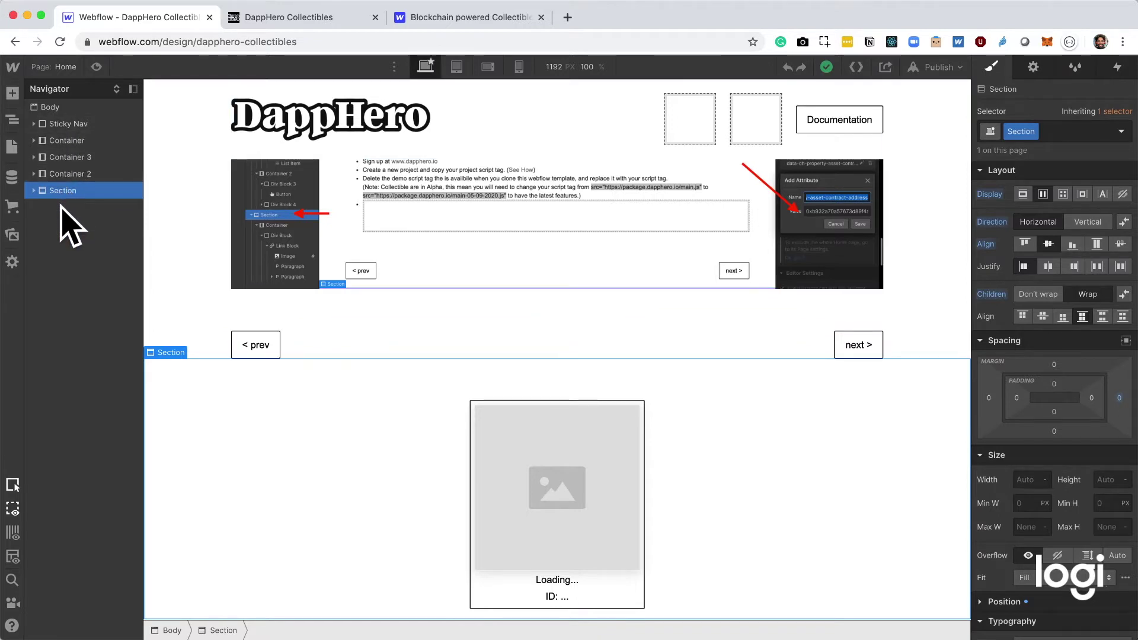
left_click(34, 191)
left_click(1033, 67)
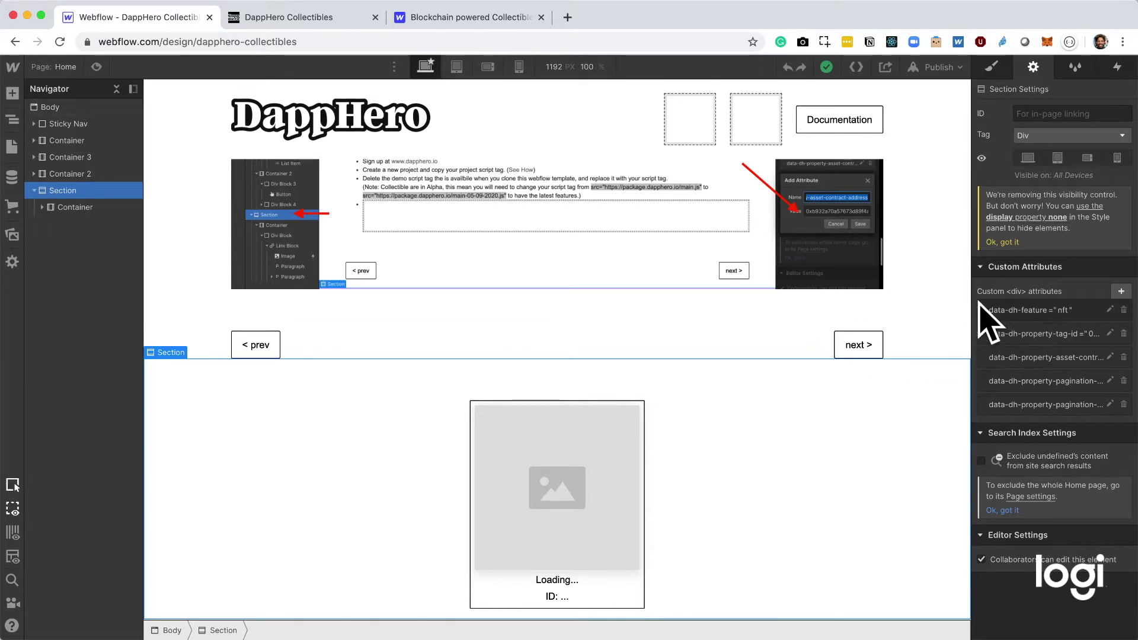
Step: Inspect the Section's data-dh-feature and data-dh-property-tag-id custom attributes, closing each without changes
left_click(1035, 312)
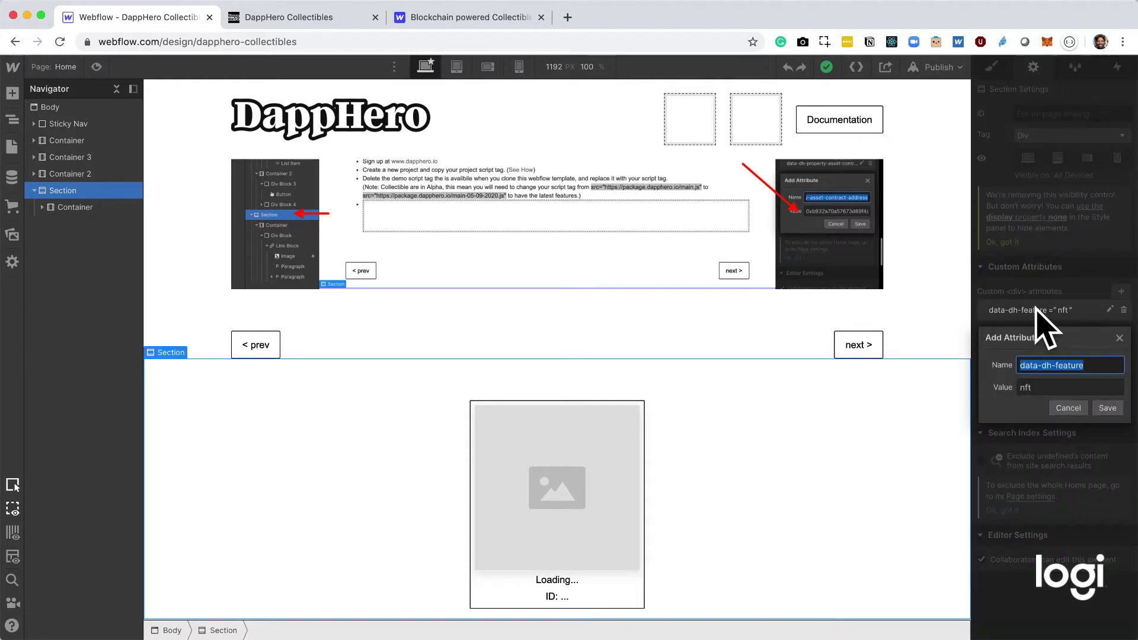
left_click(1059, 407)
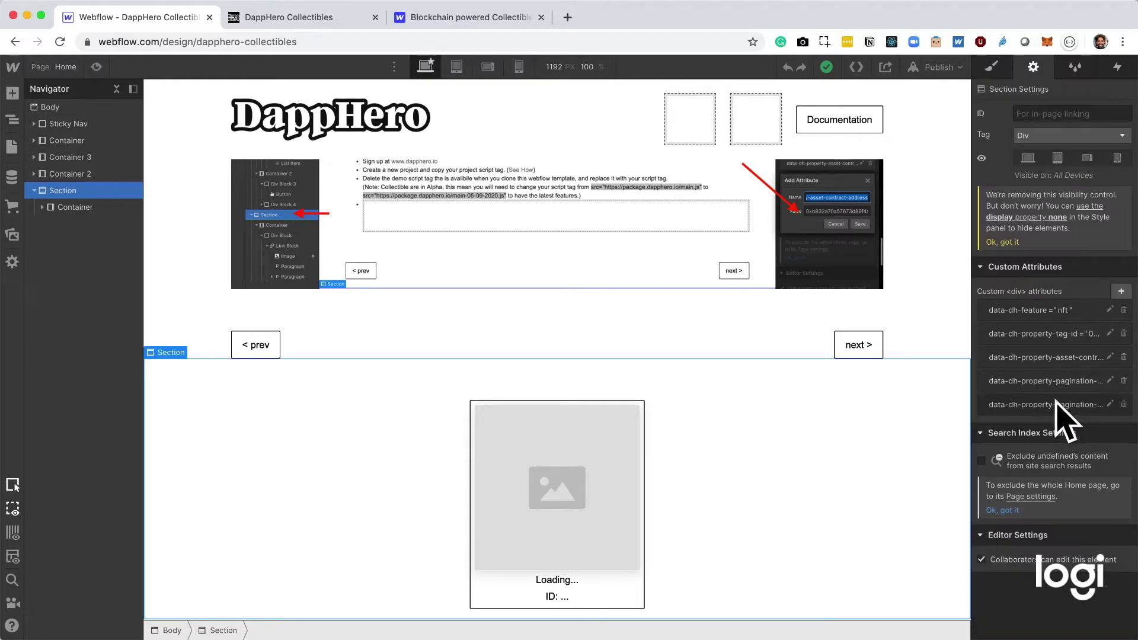
left_click(1046, 335)
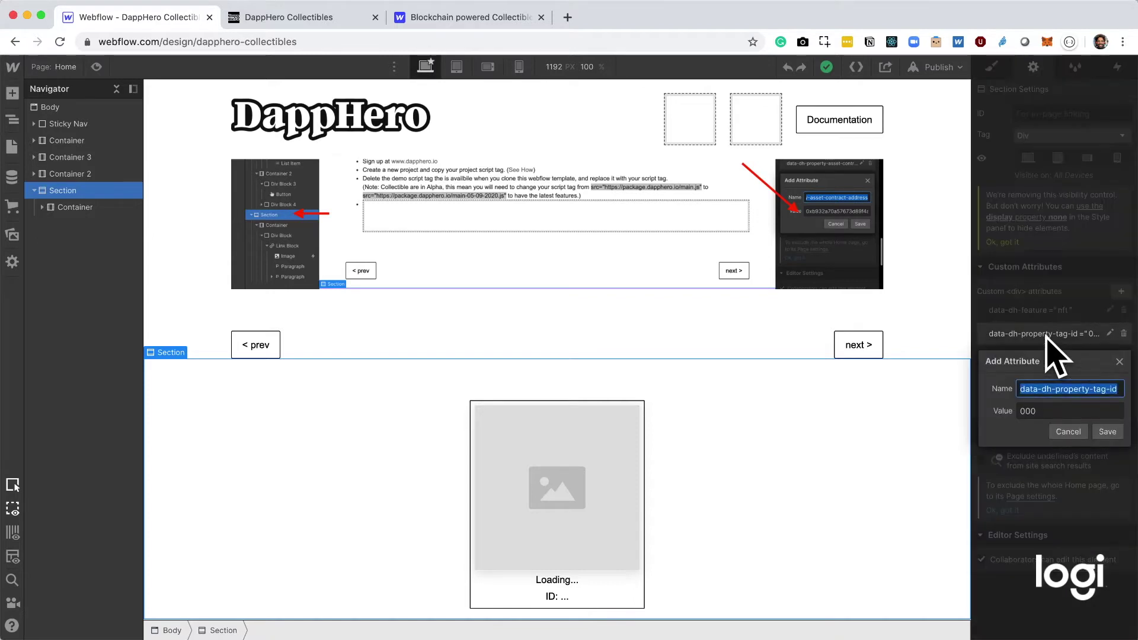
left_click(1066, 429)
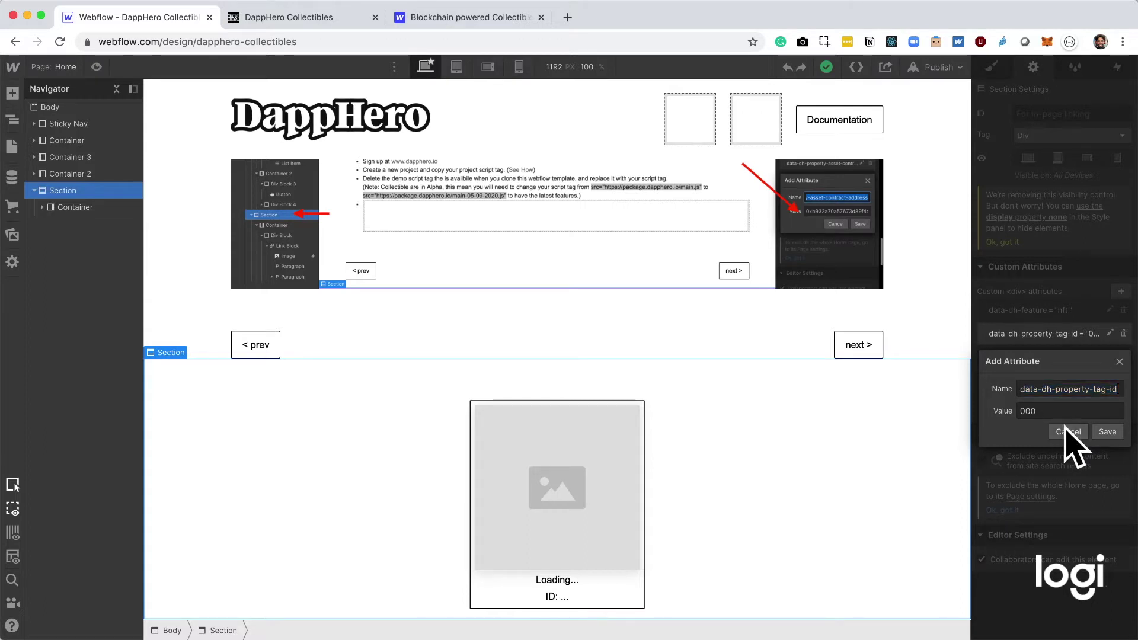
Step: Read the full name and value of the Section's asset-contract-address attribute, then close it unchanged
left_click(1034, 358)
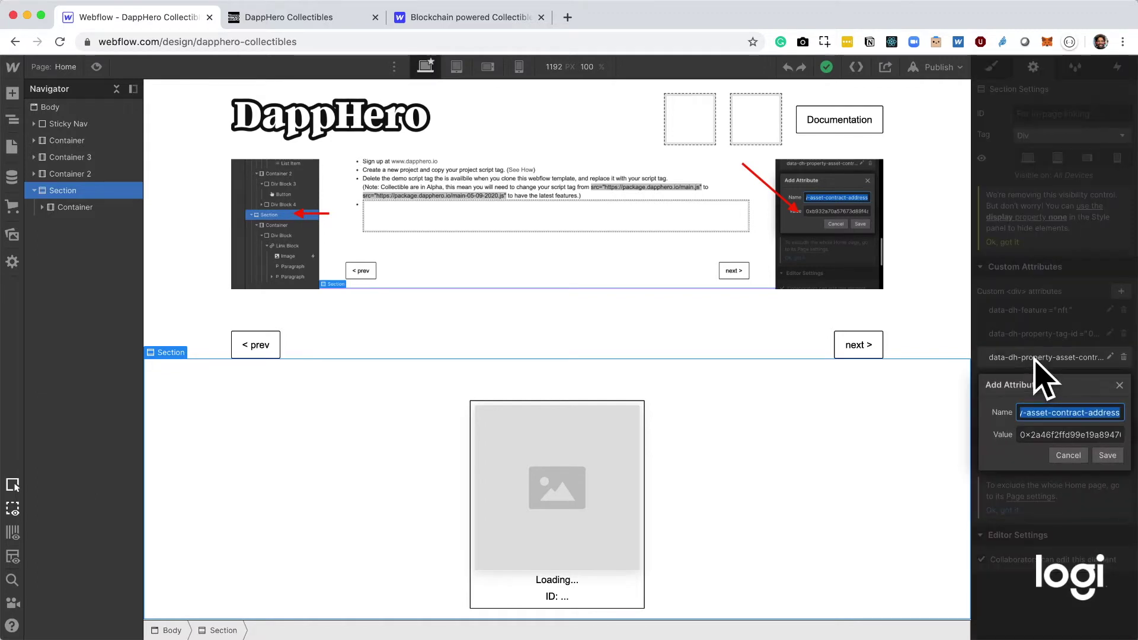
left_click_drag(1054, 409, 932, 432)
left_click(1050, 418)
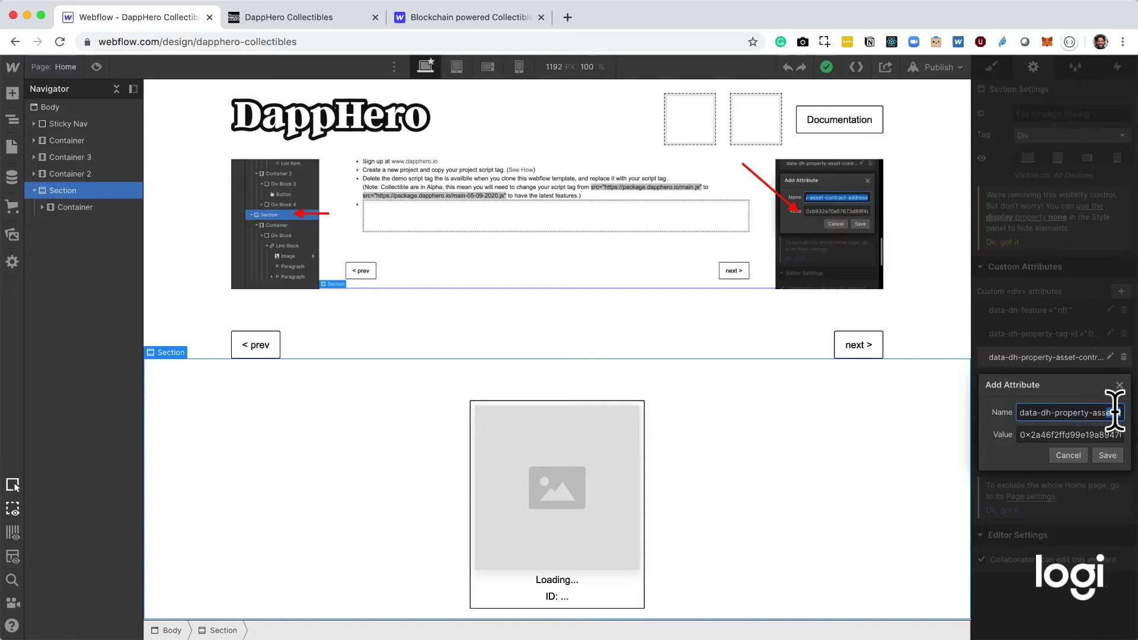
left_click_drag(1112, 409, 1130, 414)
left_click(1074, 432)
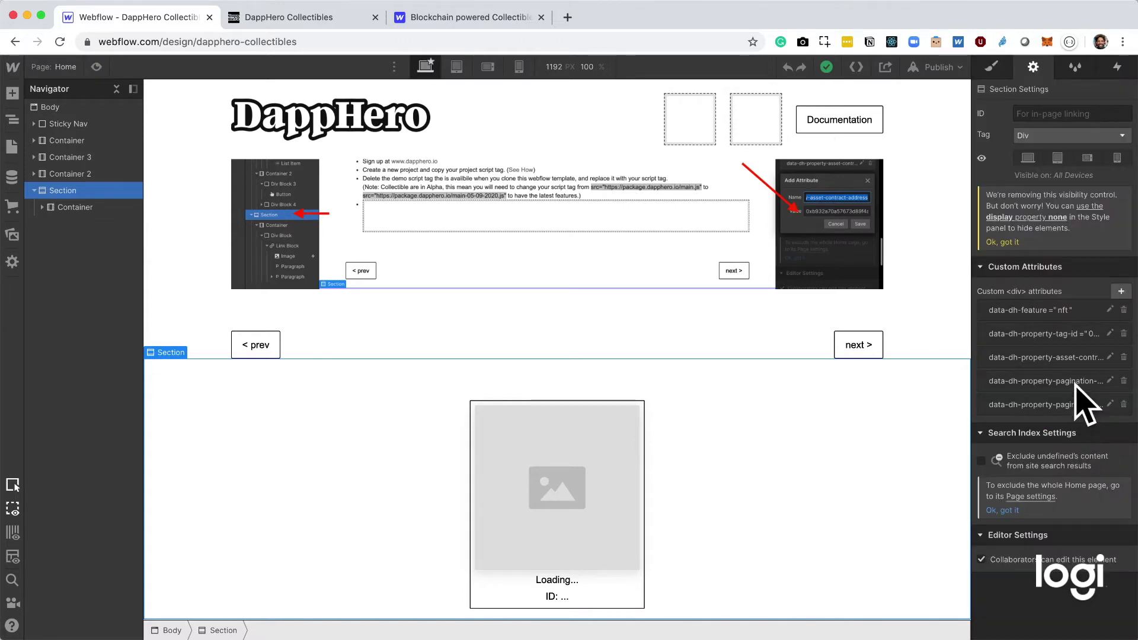
Step: Inspect the Section's pagination-limit attribute and compare it with the pagination-offset attribute
left_click(1075, 403)
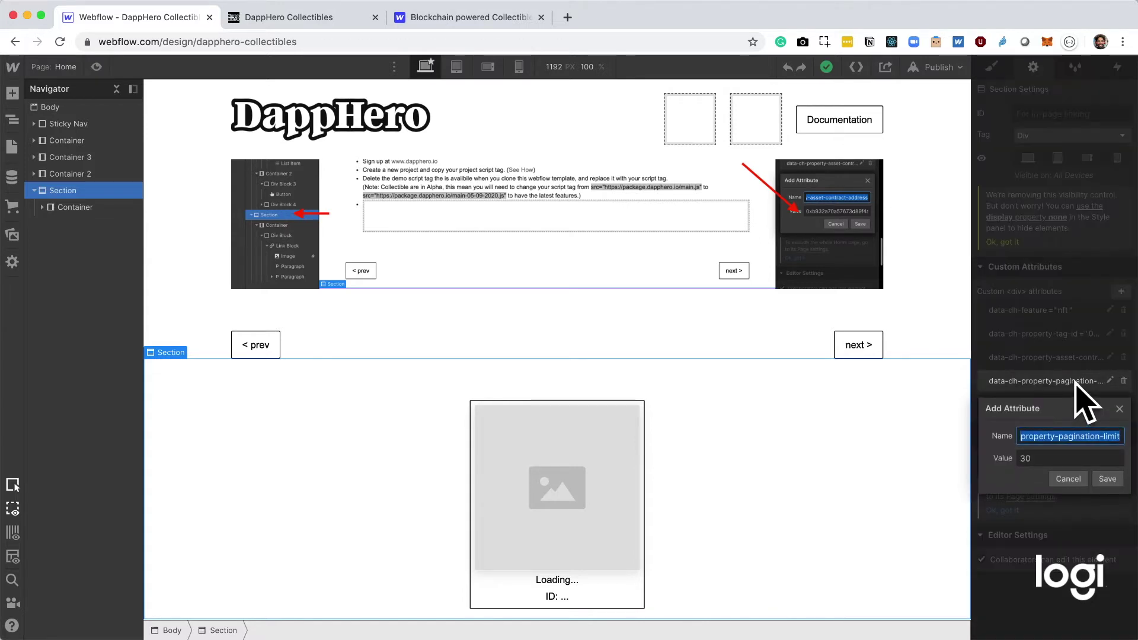
left_click(1068, 478)
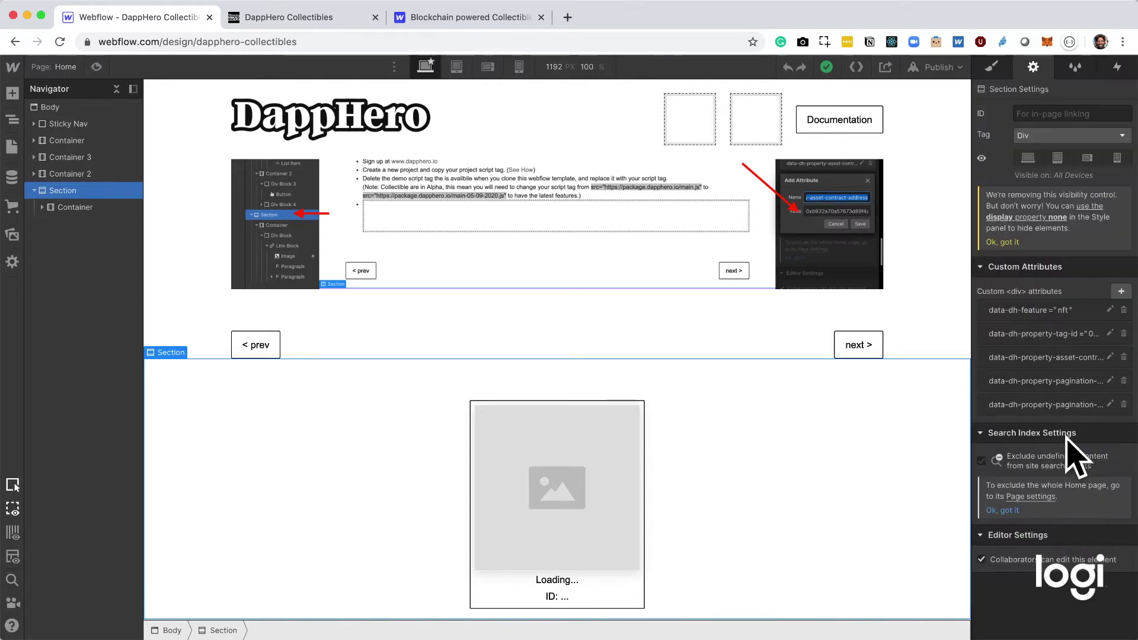
left_click(1073, 399)
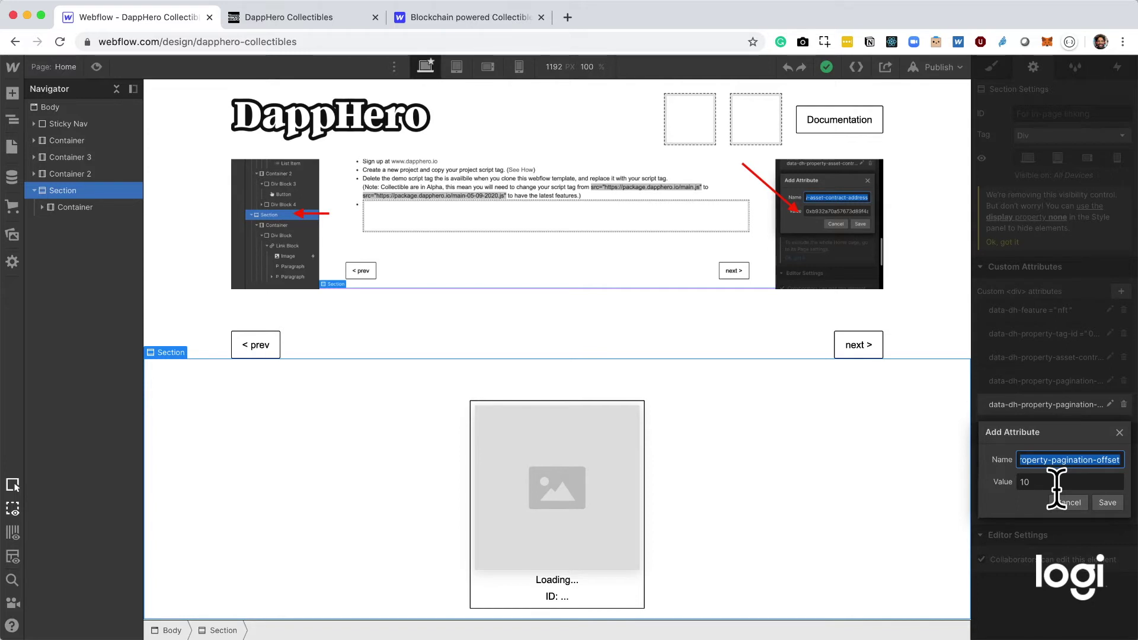
left_click(1068, 380)
left_click(1069, 380)
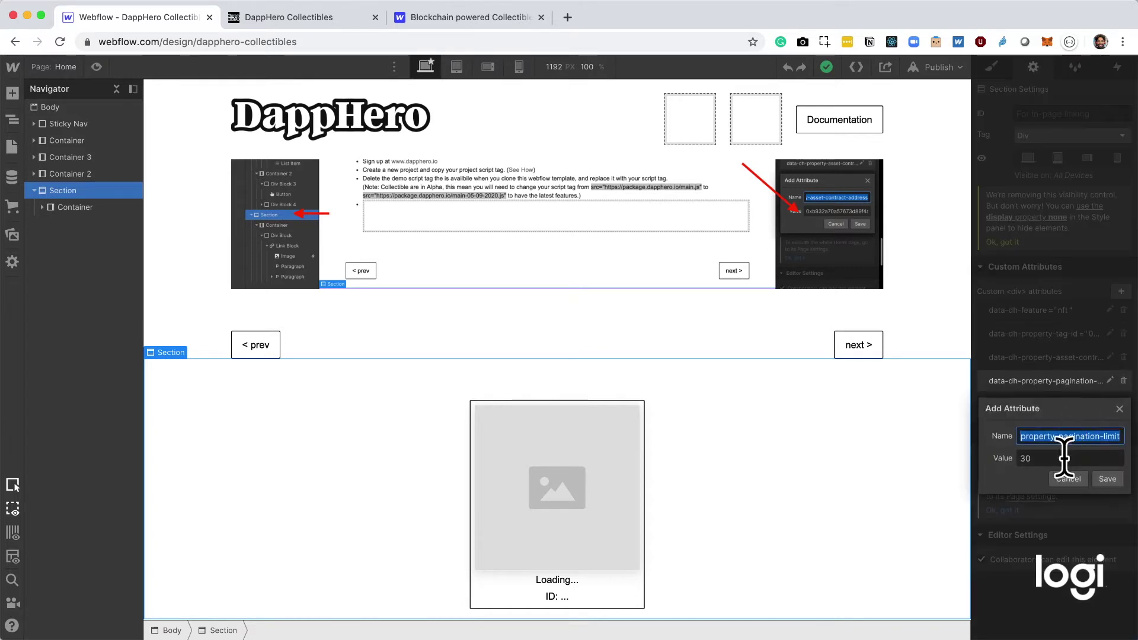
left_click(1066, 477)
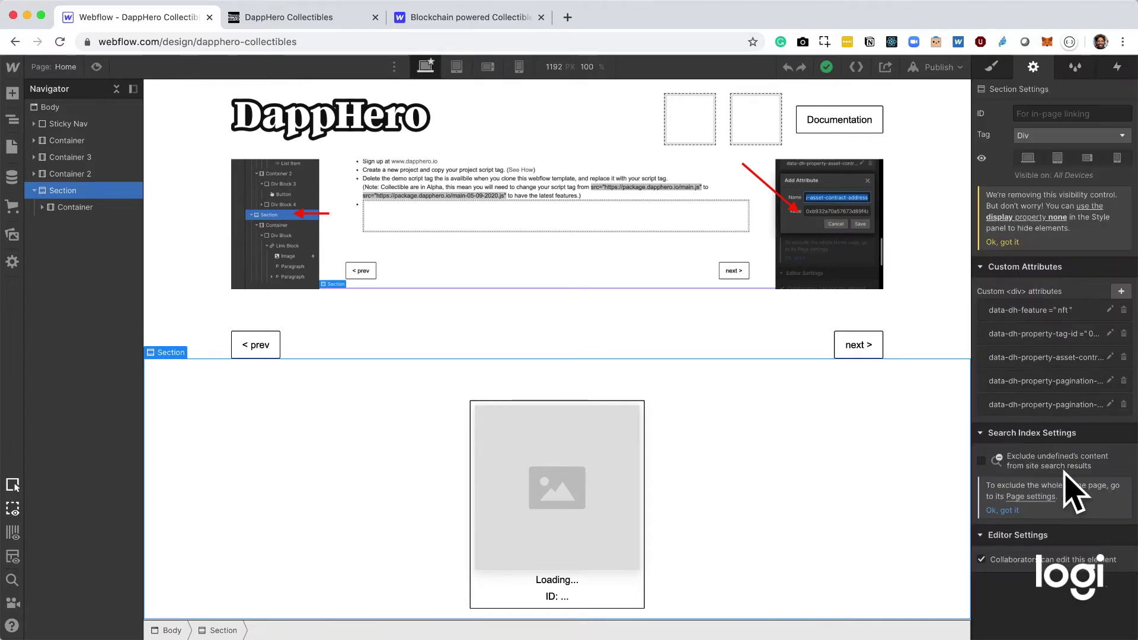
Step: Review the pagination-offset and pagination-limit attributes once more and close them with their values kept
left_click(1058, 404)
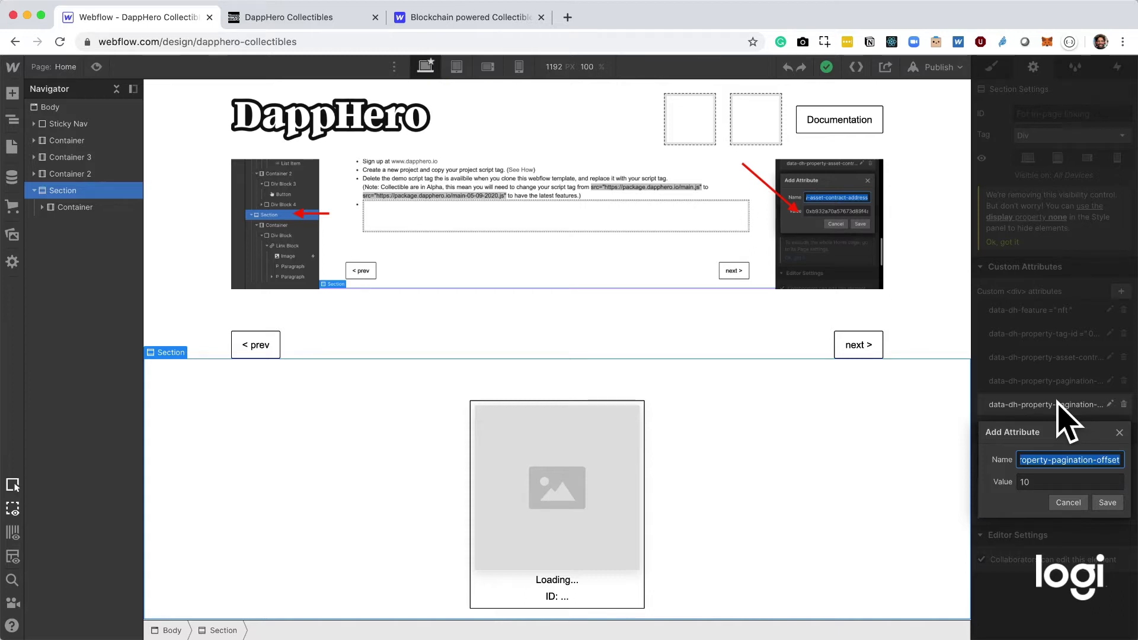
left_click(1067, 502)
left_click(1083, 383)
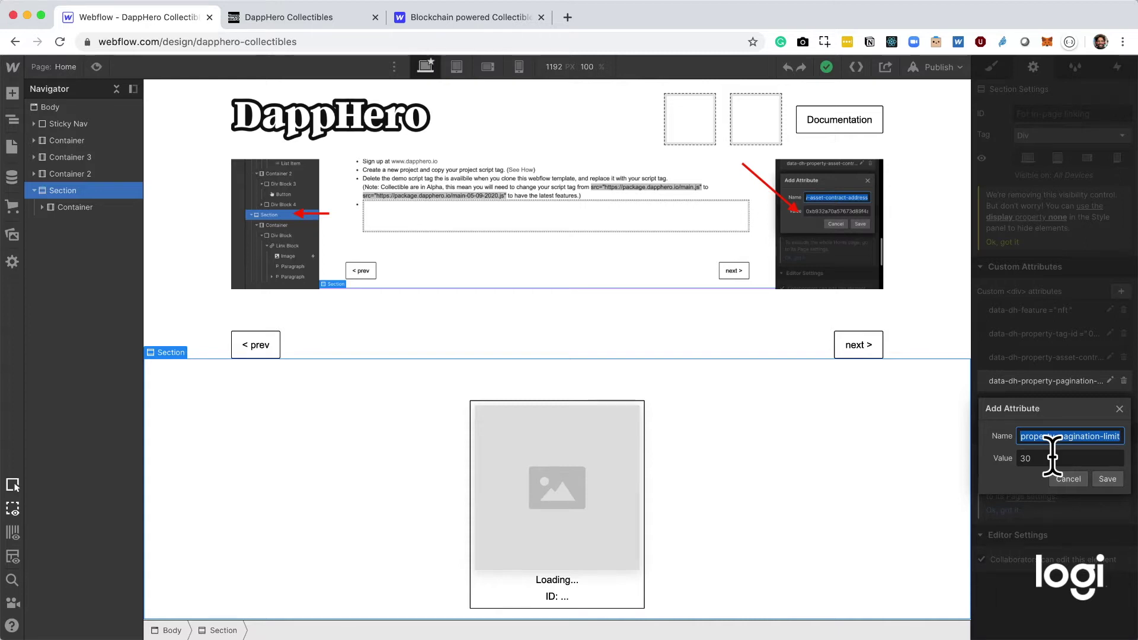
left_click(1103, 479)
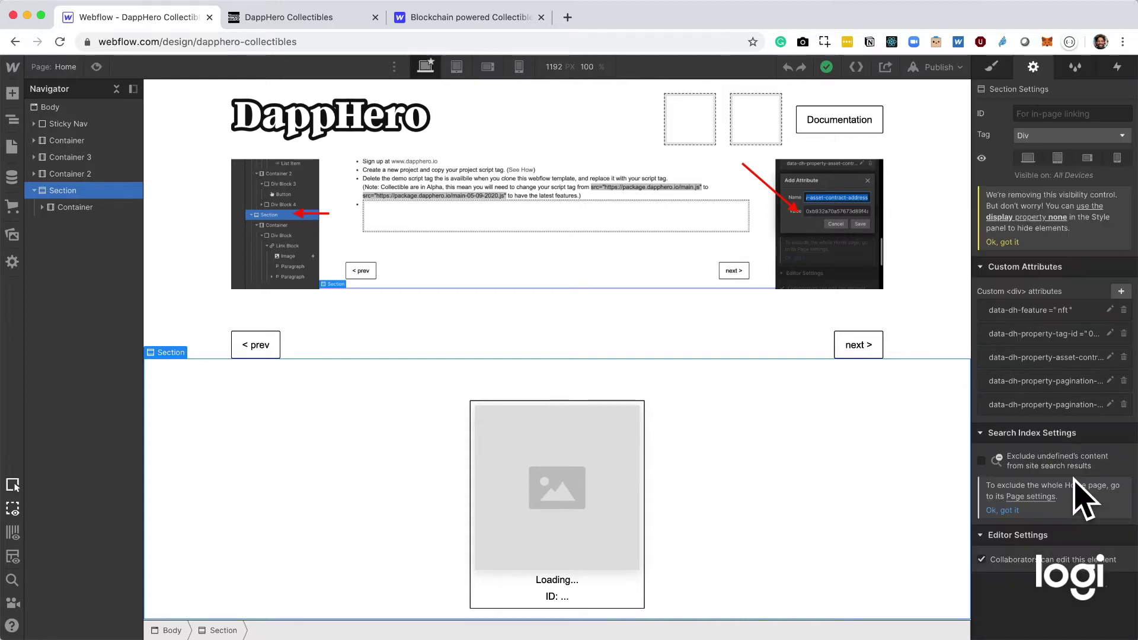
left_click(1087, 408)
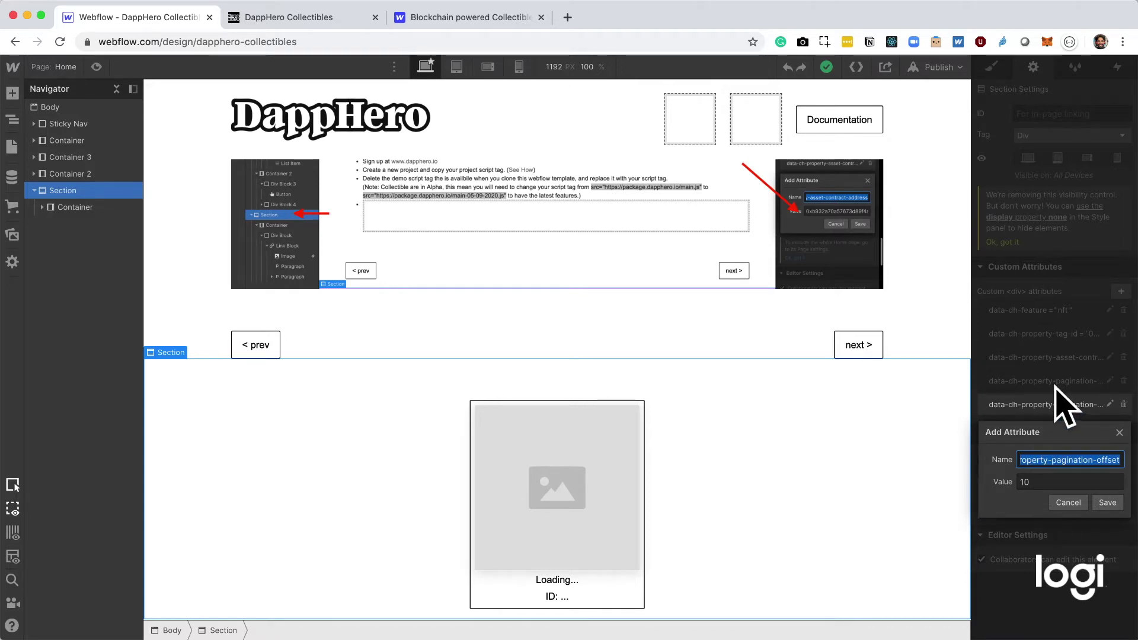
left_click(1068, 503)
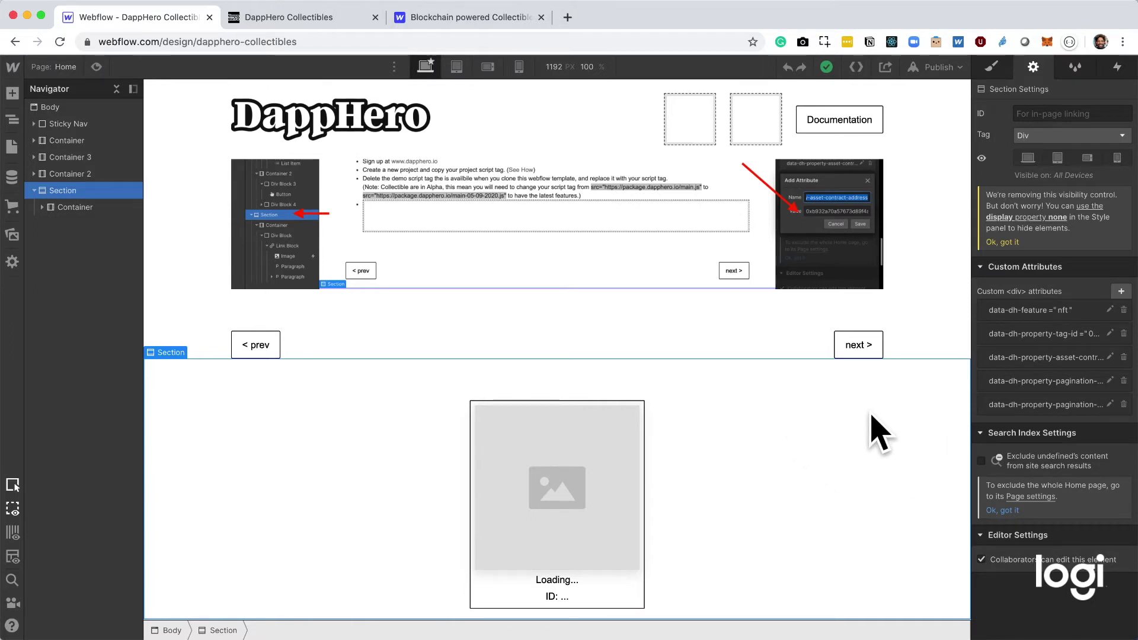
Step: Compare the data-dh-property-tag-id attribute on the nested Container with the one on its parent Section
left_click(75, 207)
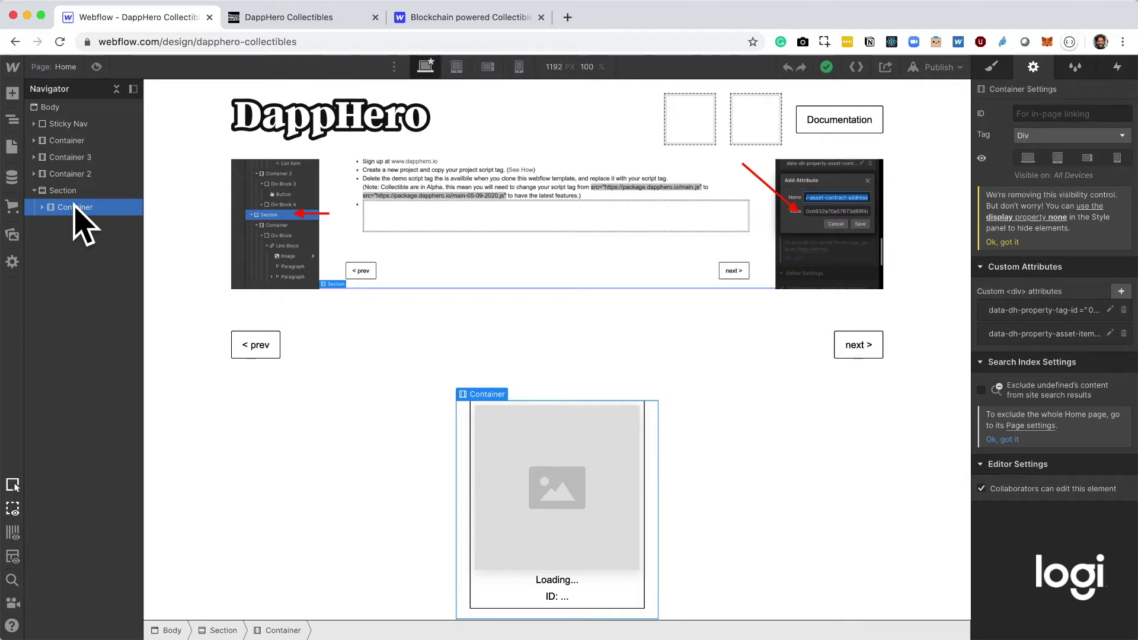
left_click(62, 191)
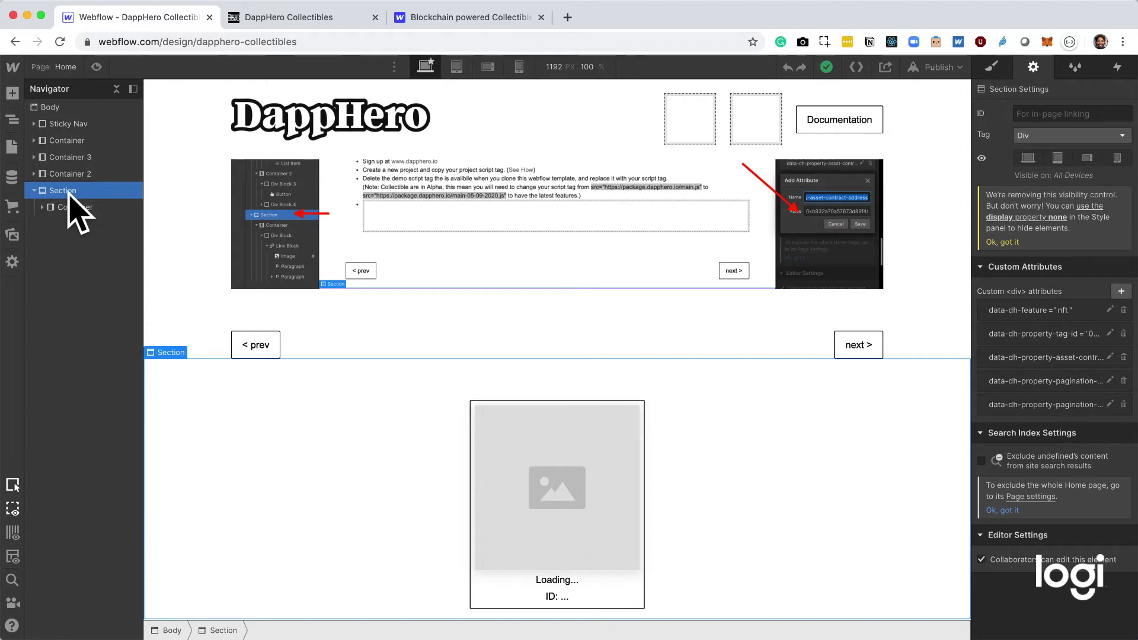
left_click(80, 205)
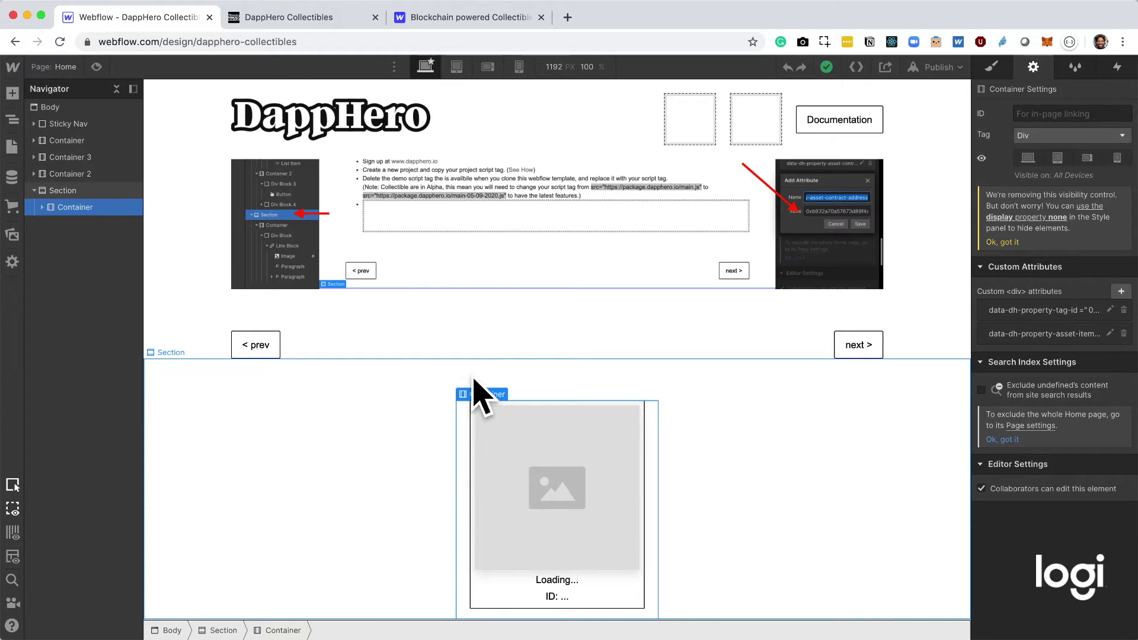
left_click(1046, 312)
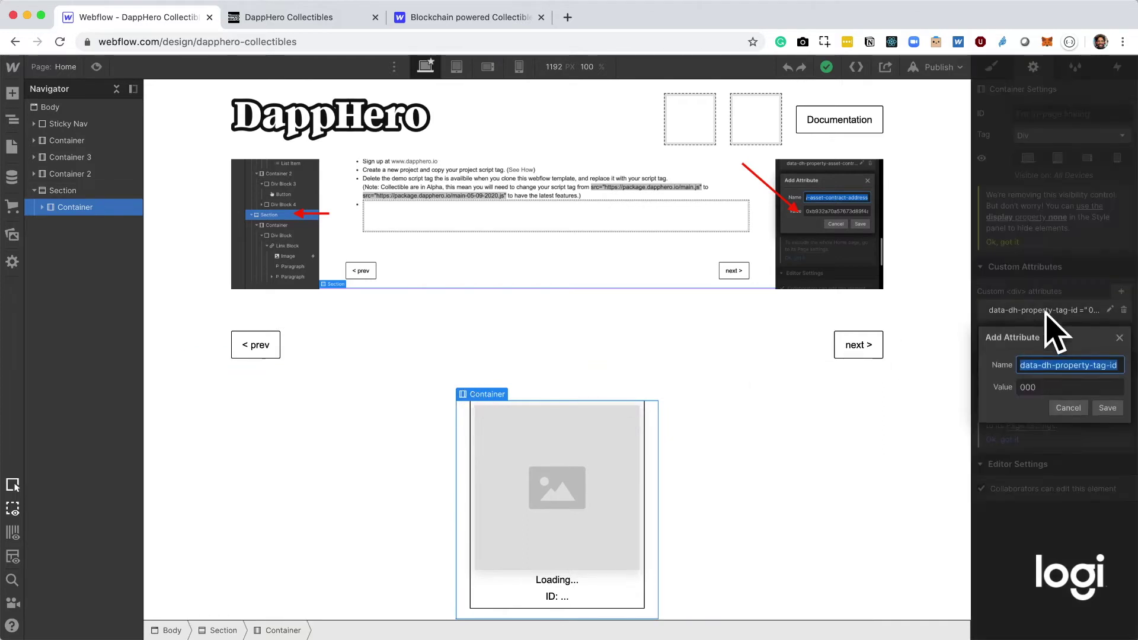
left_click(1067, 406)
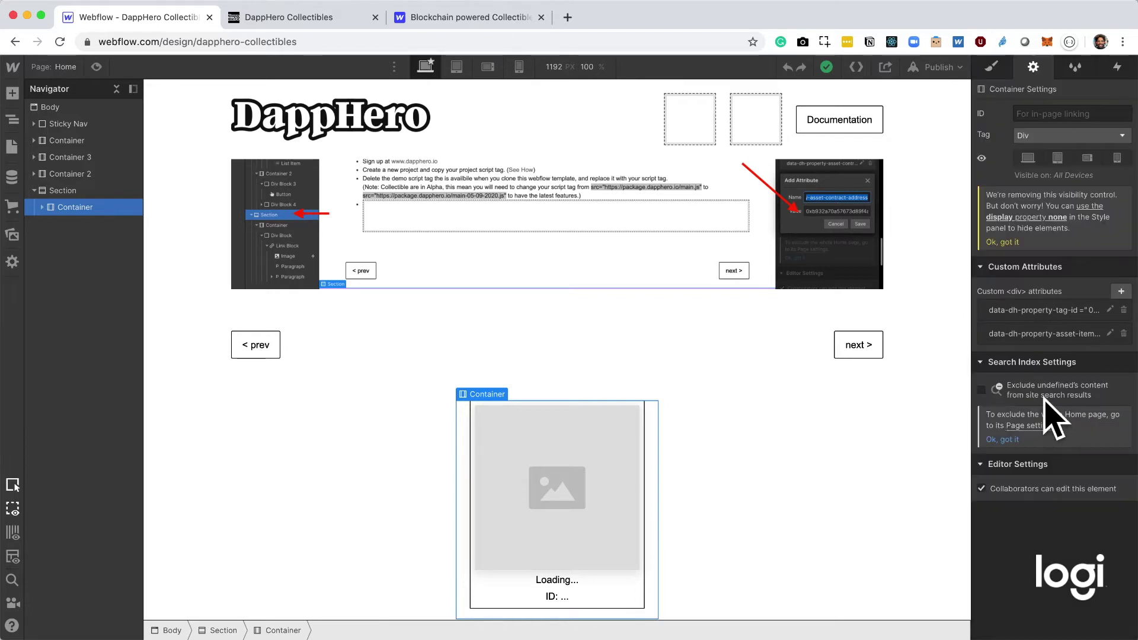
left_click(780, 402)
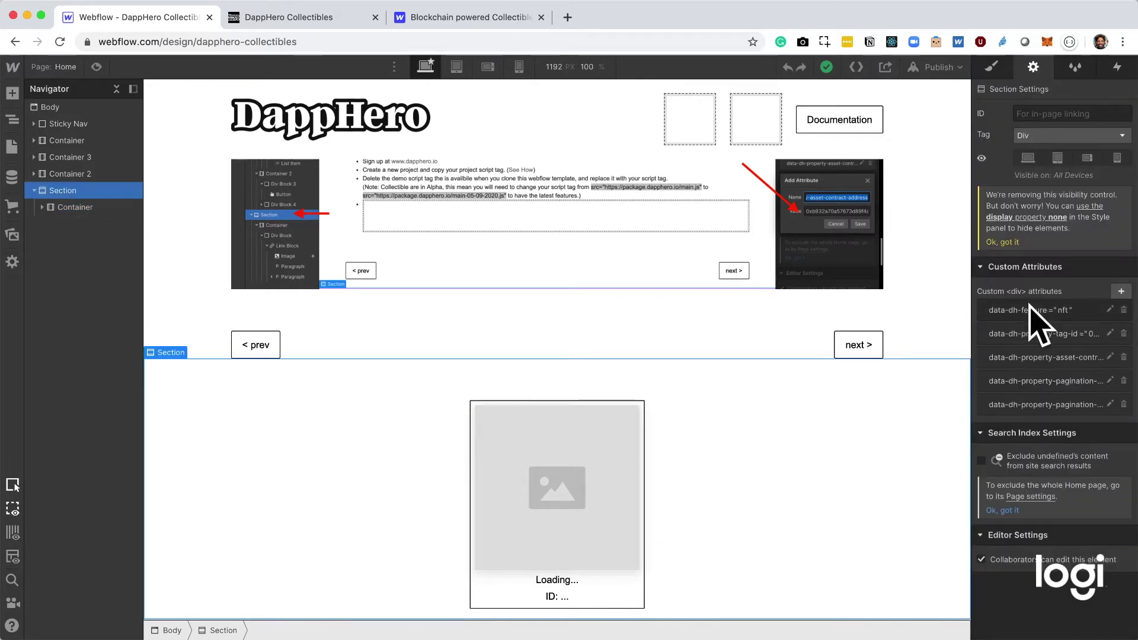
left_click(1078, 334)
left_click(1061, 440)
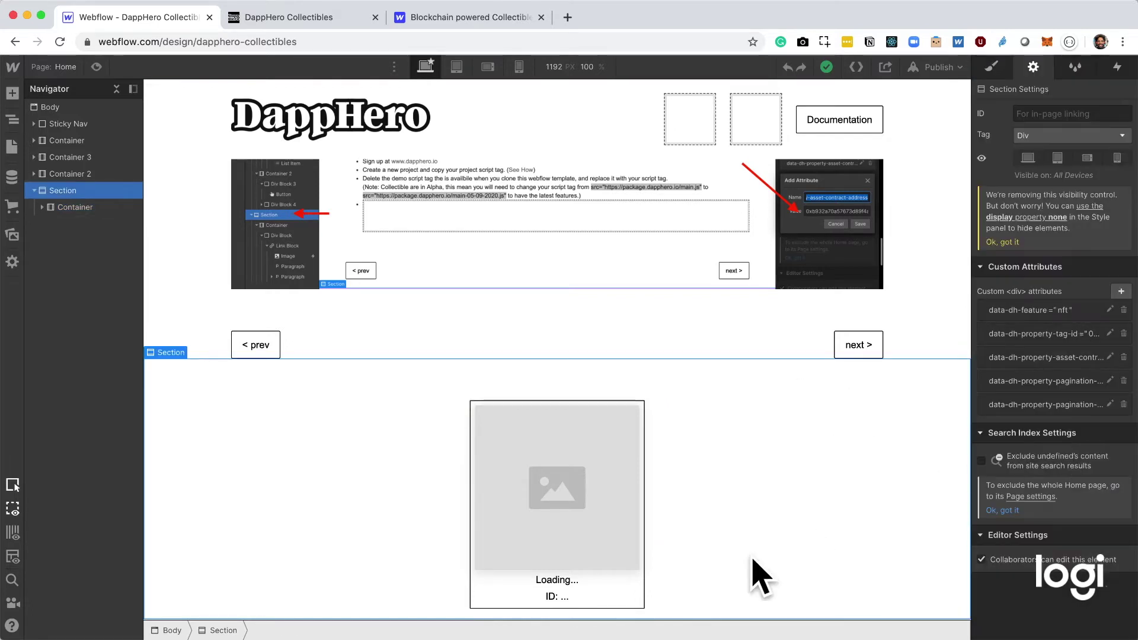
Step: Select the nested Container, read the name and value of its asset-item attribute, and close it unchanged
left_click(102, 207)
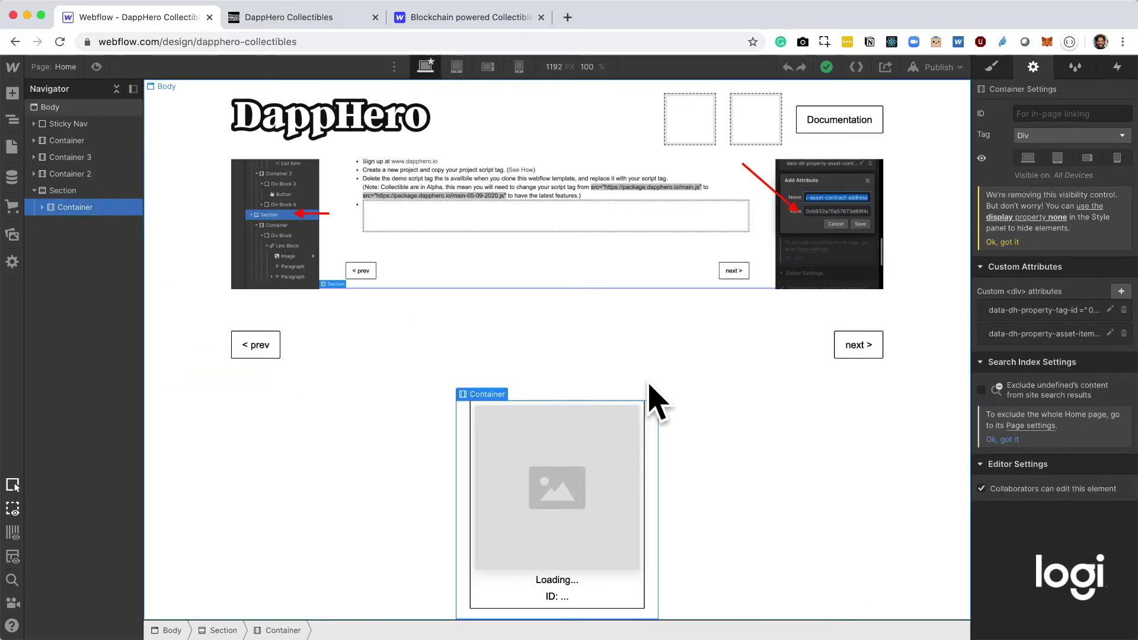
left_click(1082, 335)
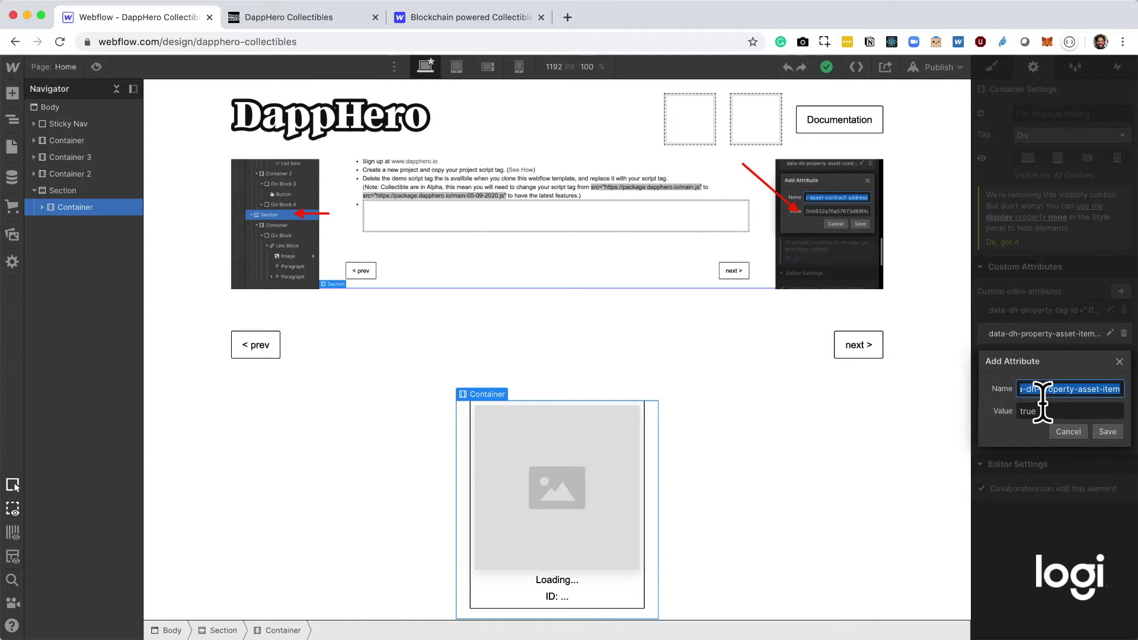
key("Right")
left_click(999, 390)
left_click_drag(1027, 389, 979, 386)
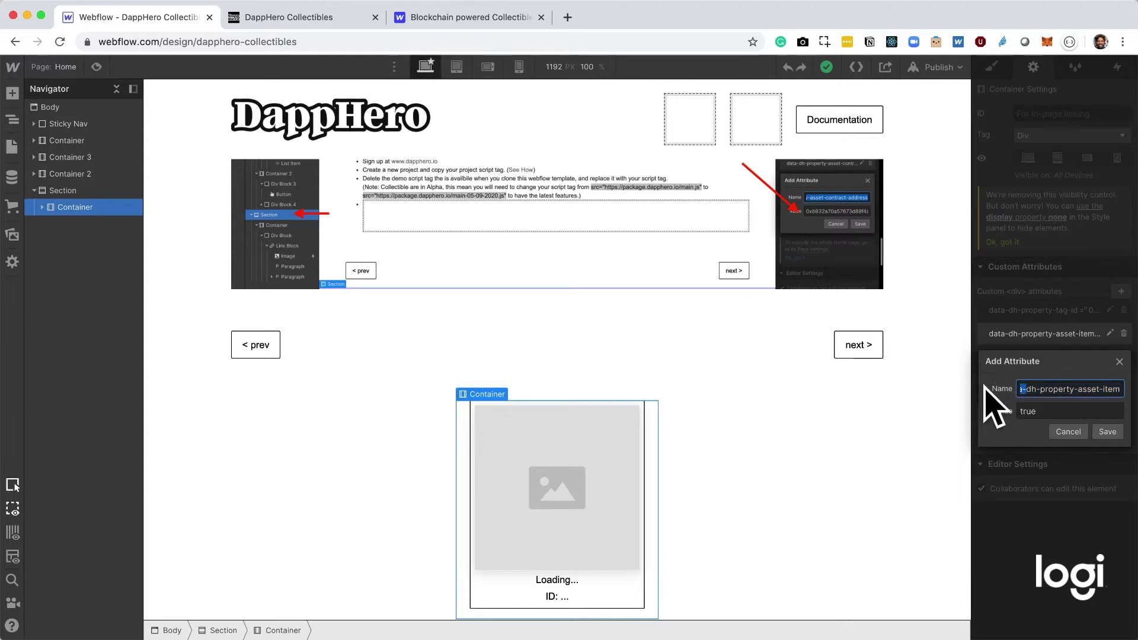
left_click(1077, 432)
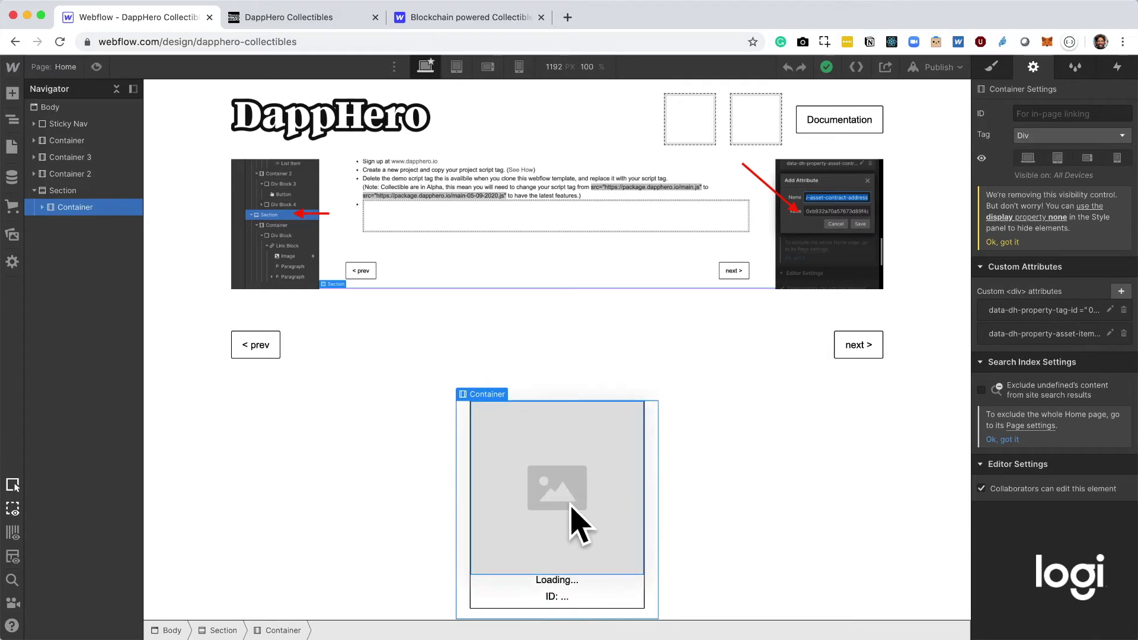
Step: Examine the elements nested in the collectible Container: the Div Block, Link Block, Image and both Paragraphs
left_click(583, 540)
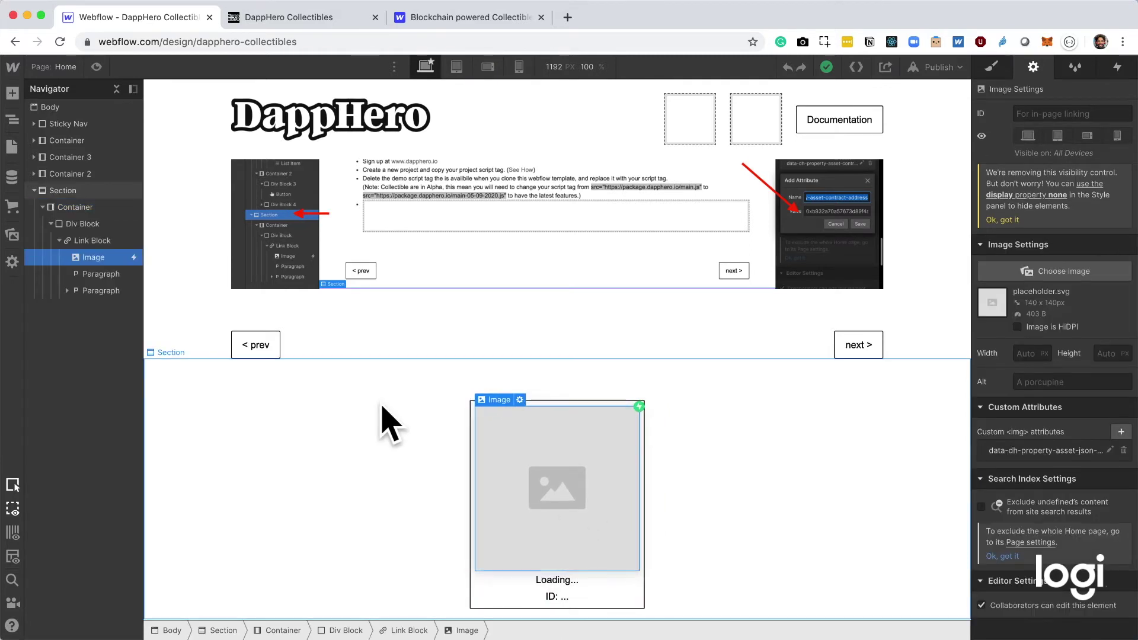
left_click(91, 223)
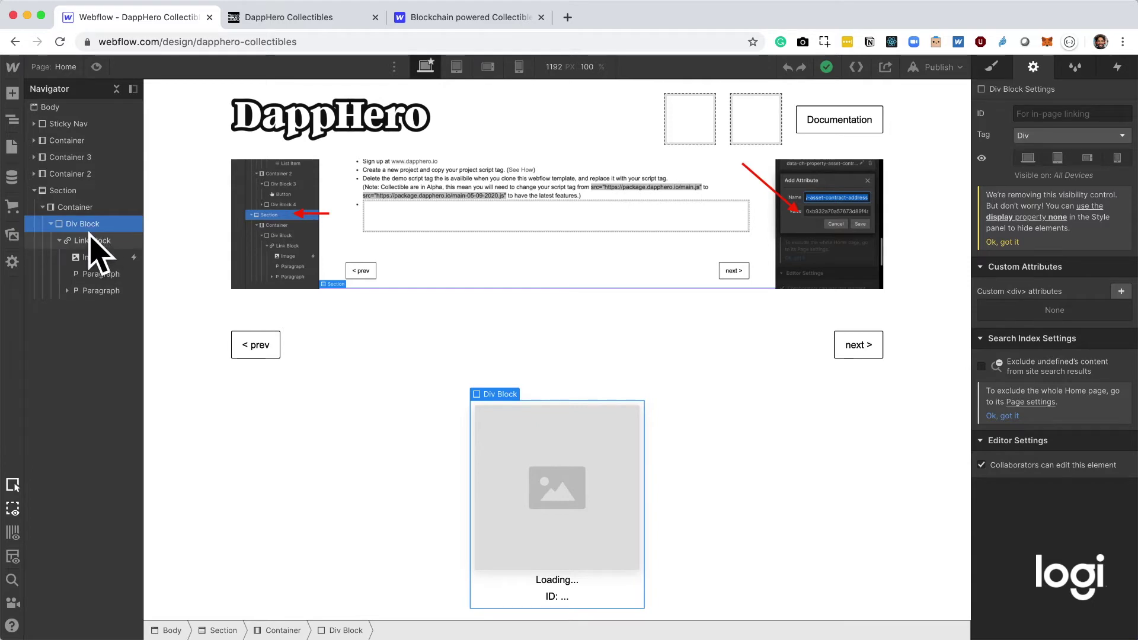
left_click(91, 238)
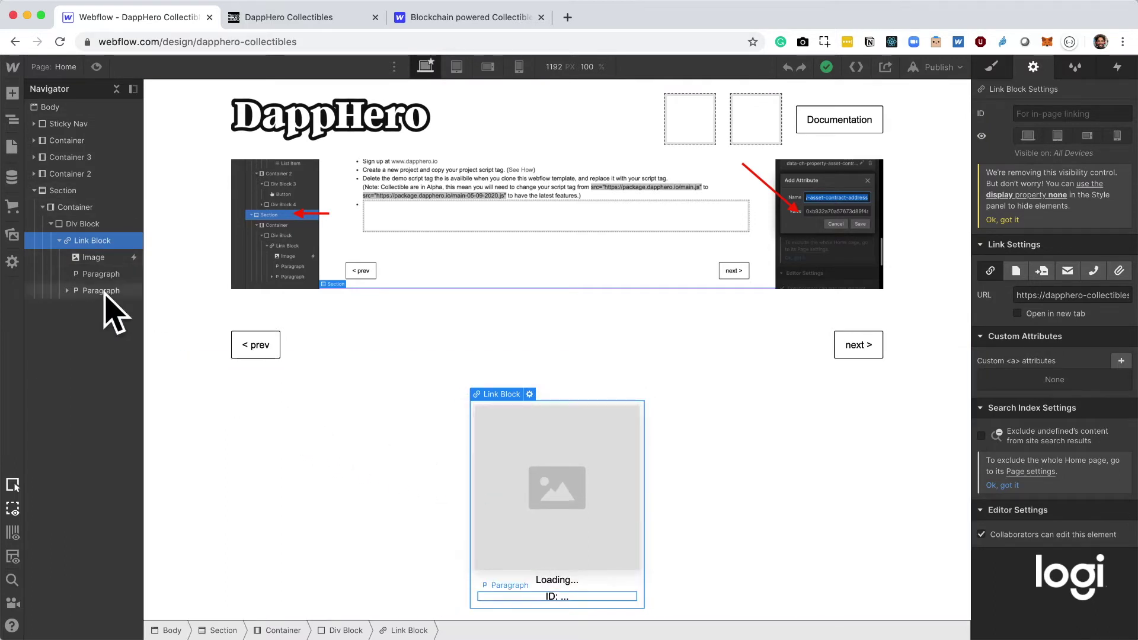
left_click(107, 261)
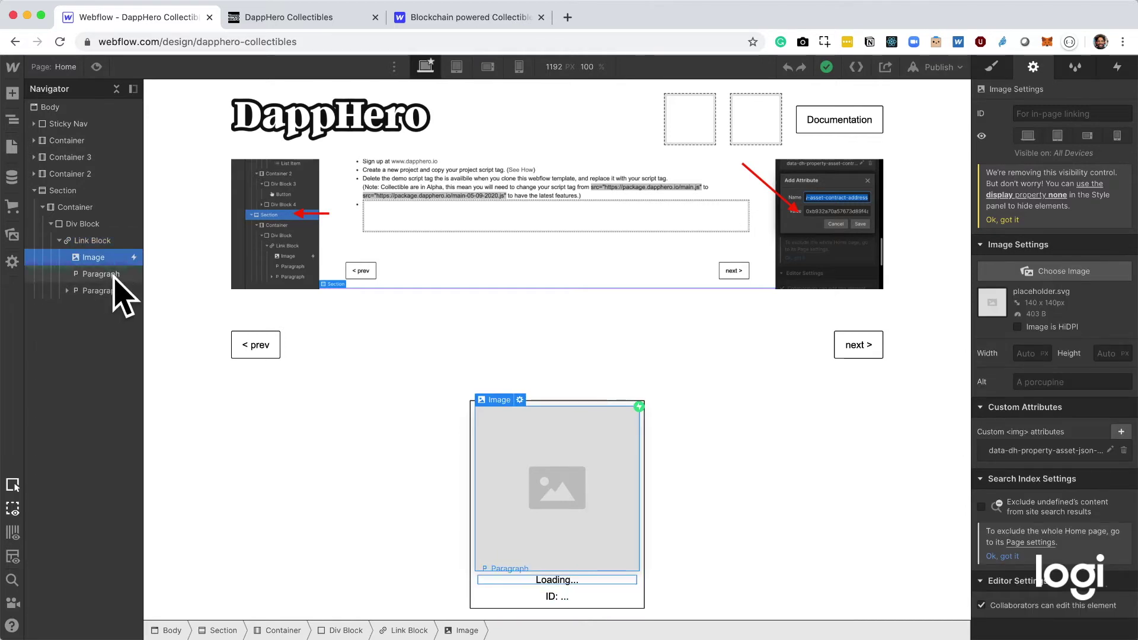
left_click(115, 276)
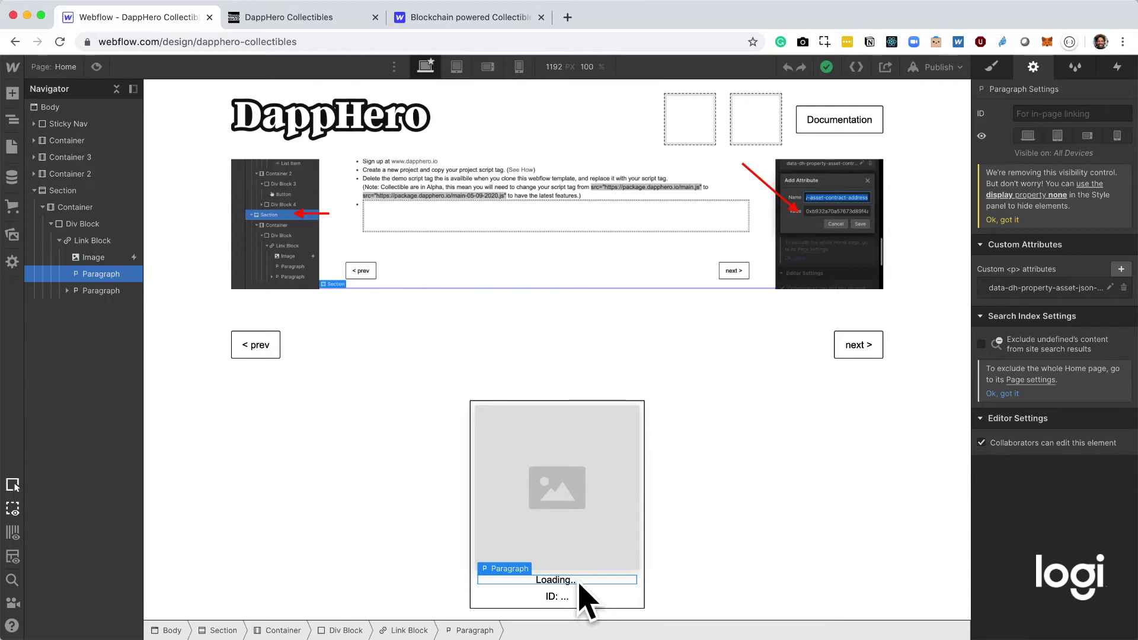
left_click(115, 289)
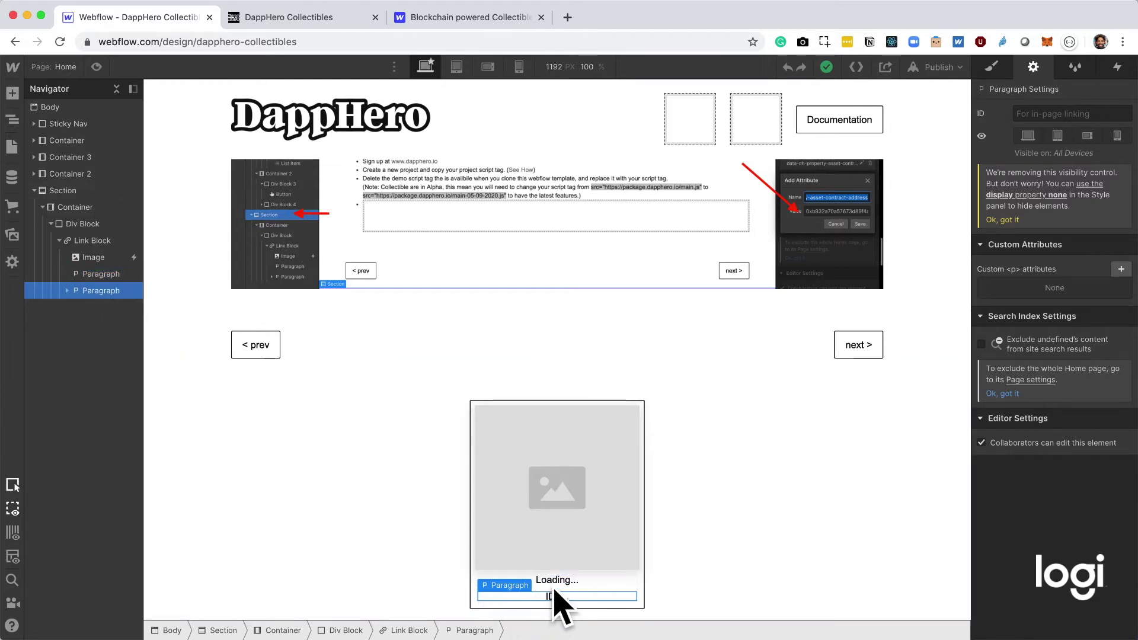
Step: View the images, names and IDs of the collectibles on the live DappHero Collectibles site, and return to the Webflow Designer
left_click(320, 23)
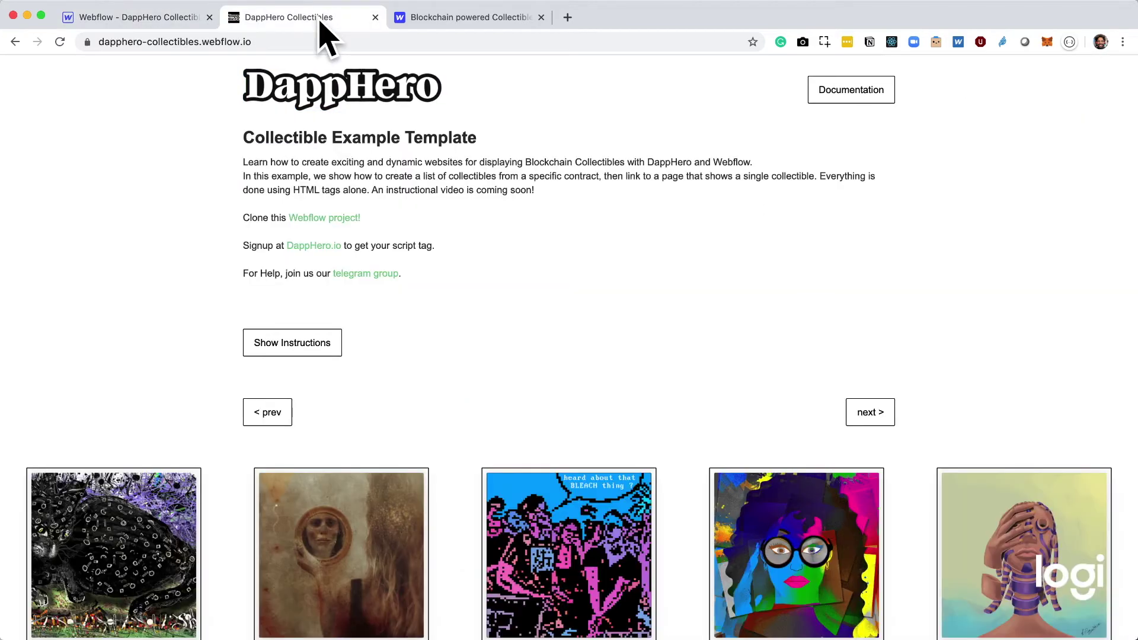
scroll(347, 272, "down", 5)
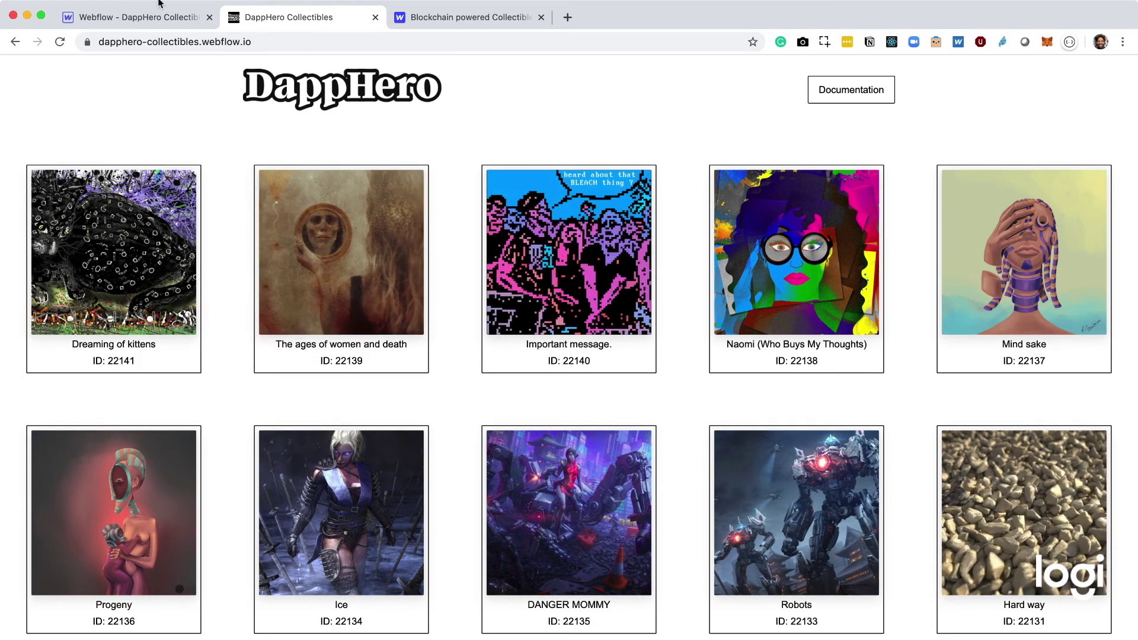
left_click(159, 17)
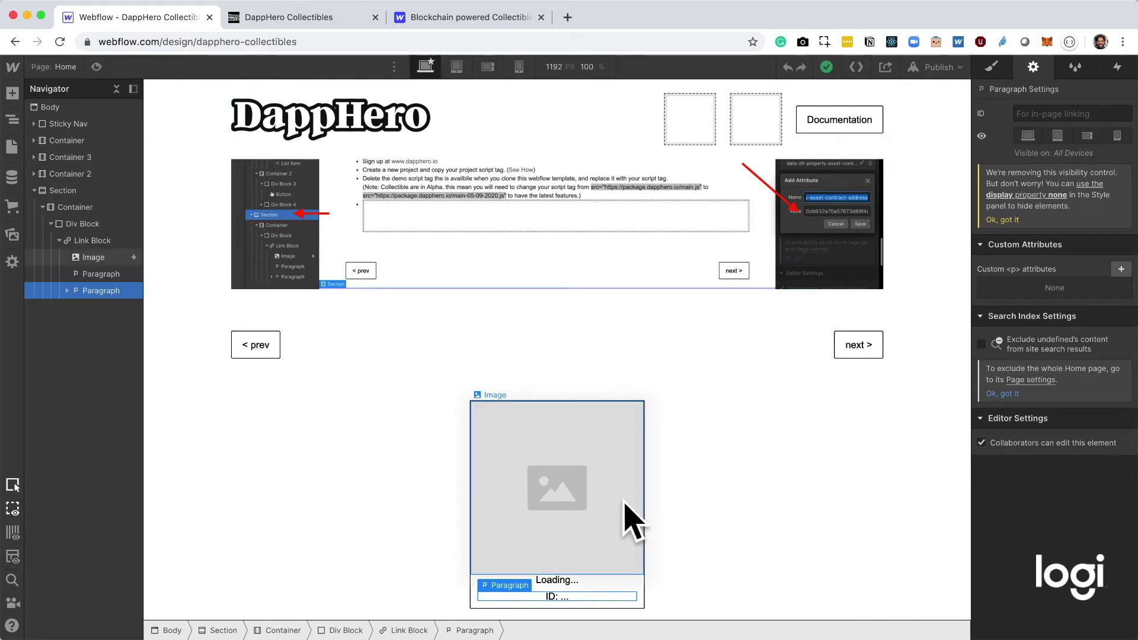
Step: Inspect the name and value of the placeholder Image's asset-json-path attribute and close it unchanged
left_click(595, 466)
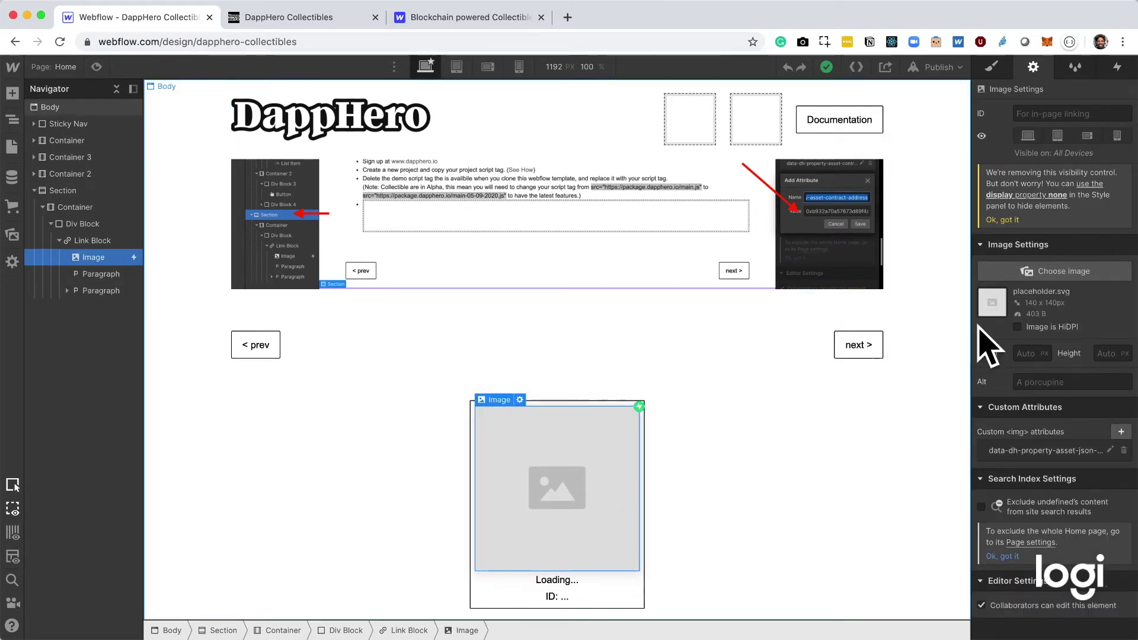
left_click(1061, 455)
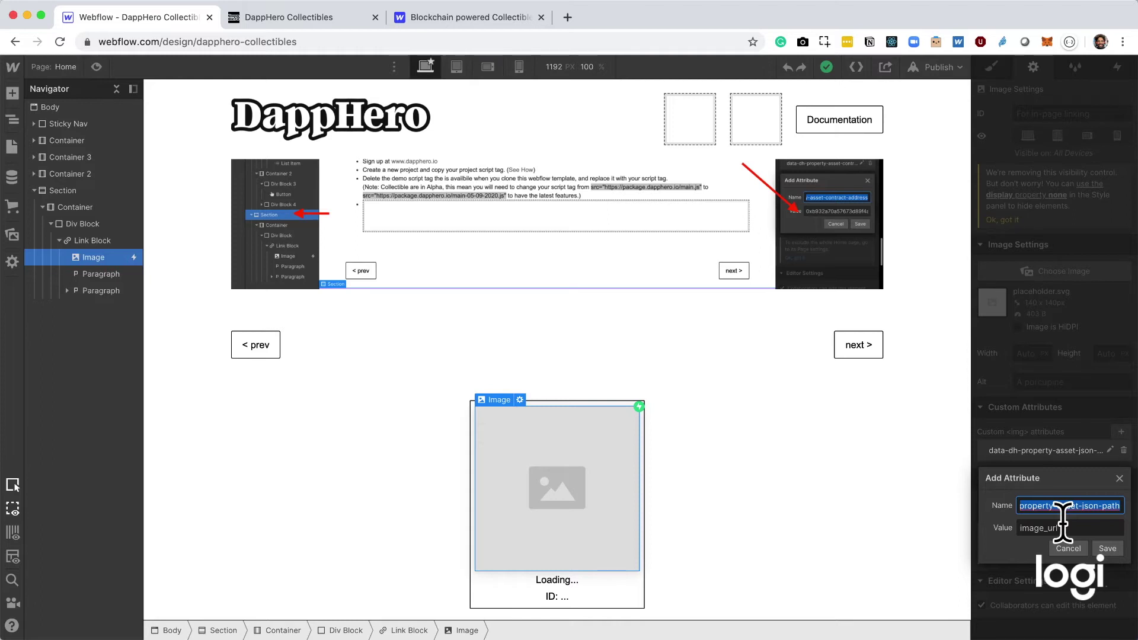
left_click(1064, 546)
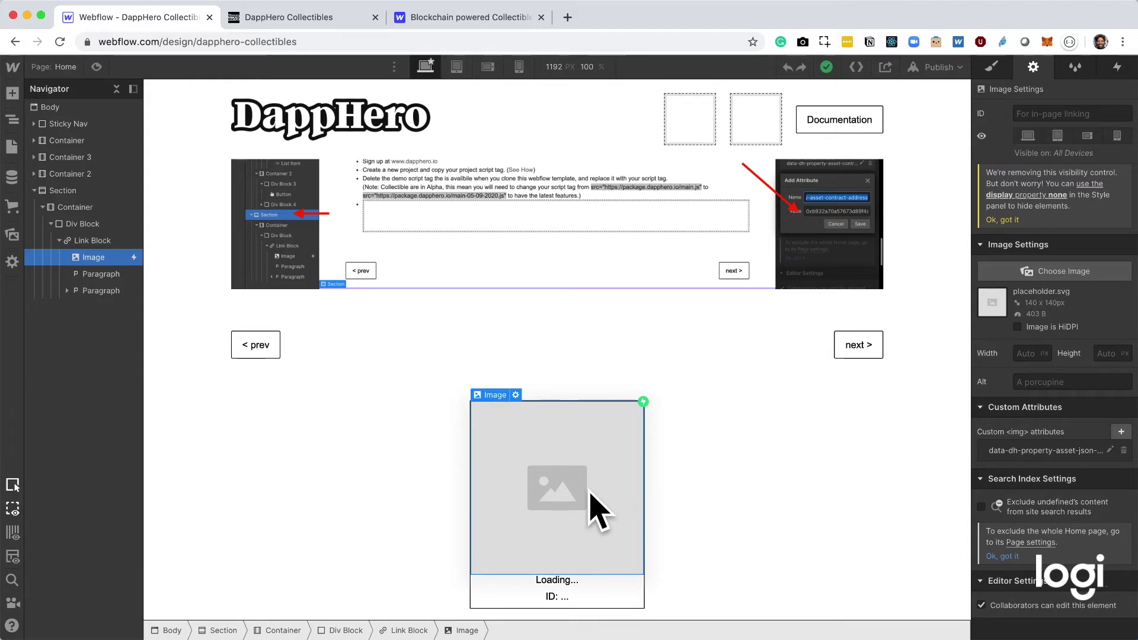
Step: Inspect the asset-json-path attribute of the "Loading..." Paragraph and close it unchanged
left_click(570, 580)
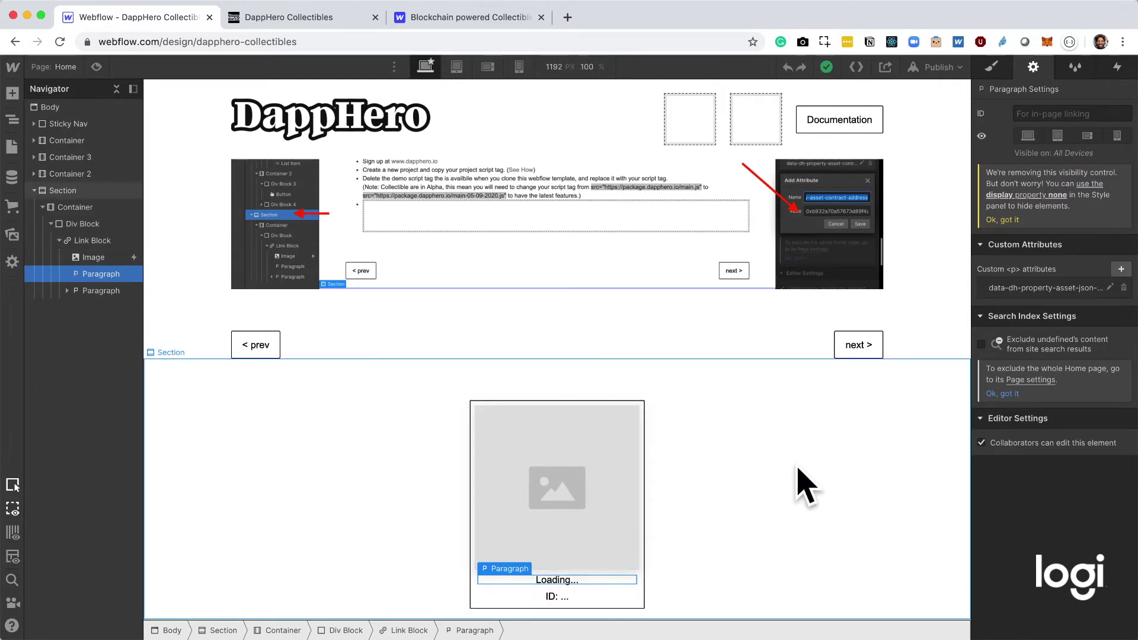
left_click(1046, 289)
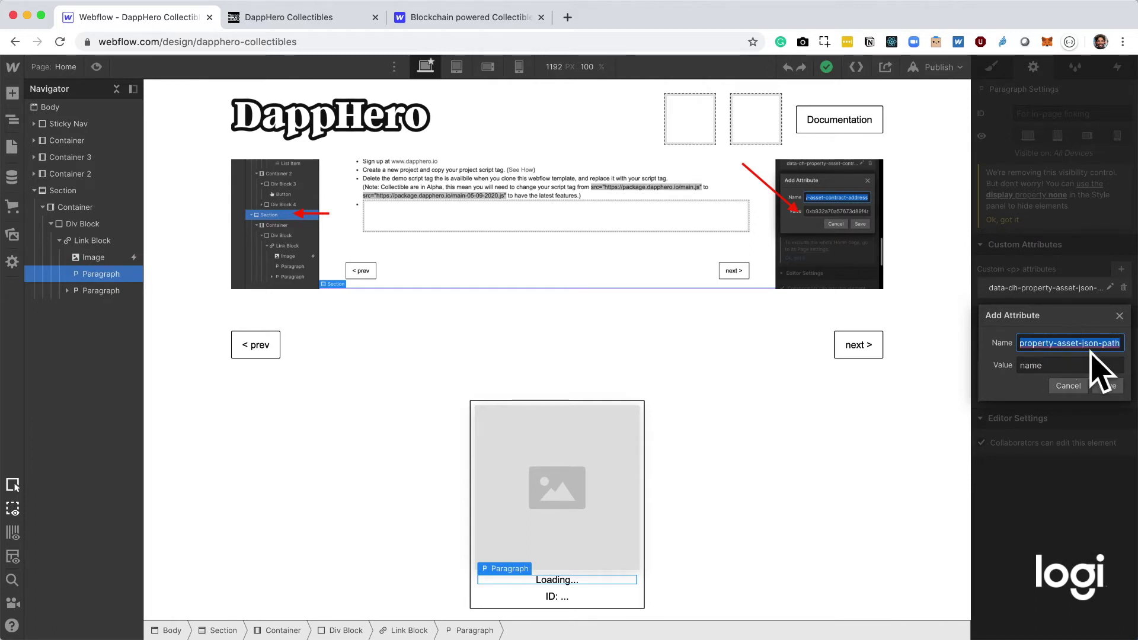
left_click(1068, 386)
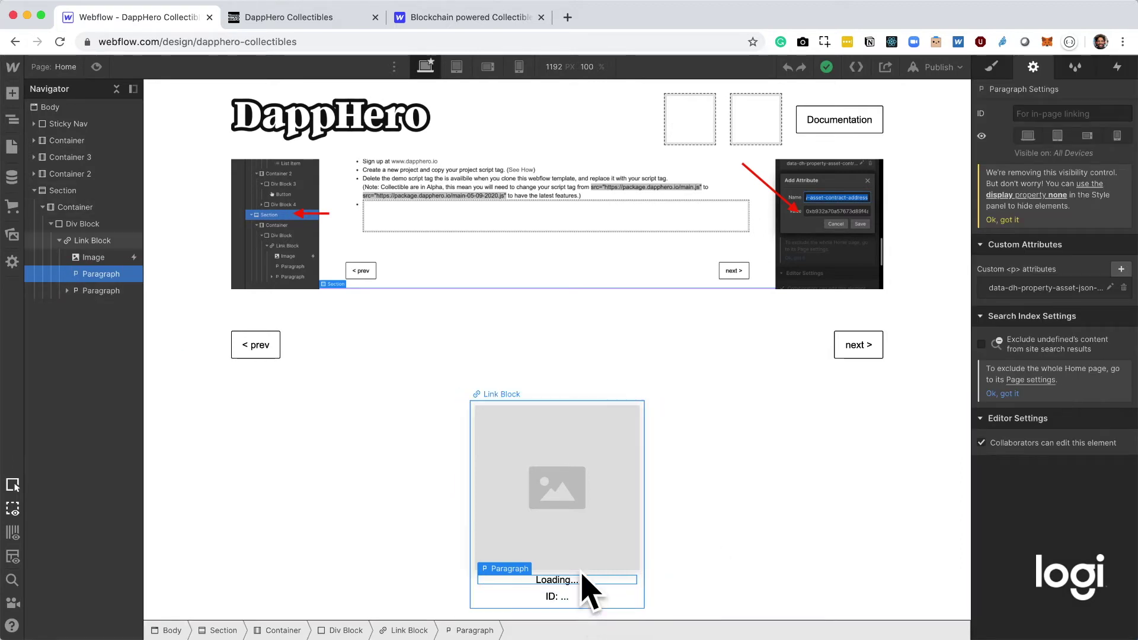
Step: Select the ID and "Loading..." Paragraphs in turn and compare them with the live collectibles site, returning to the Webflow Designer
left_click(574, 595)
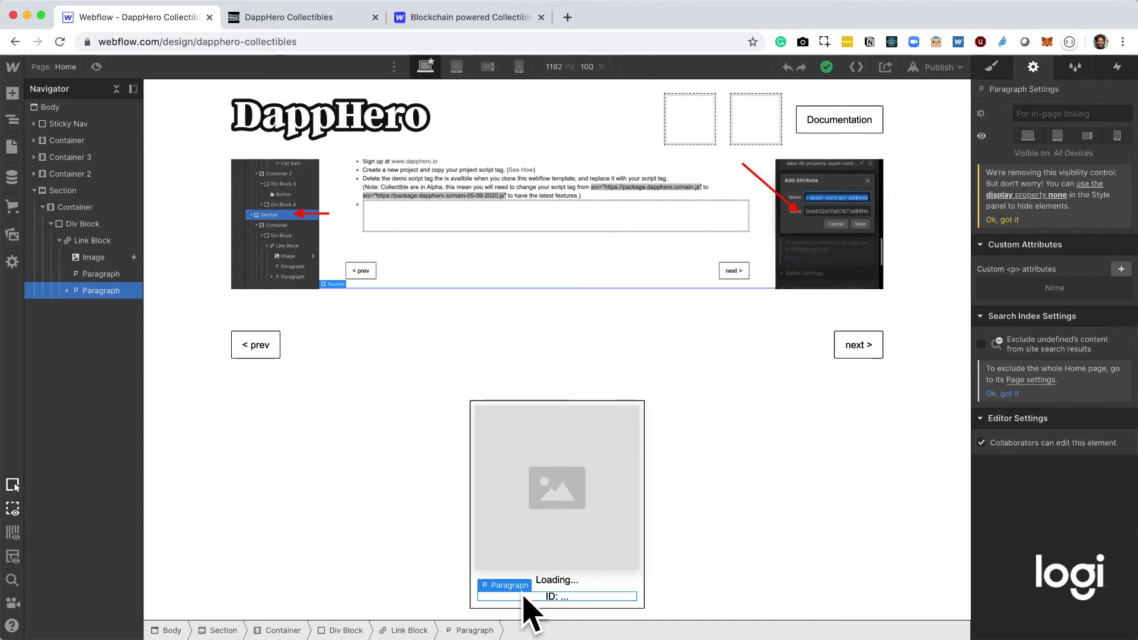
left_click(558, 579)
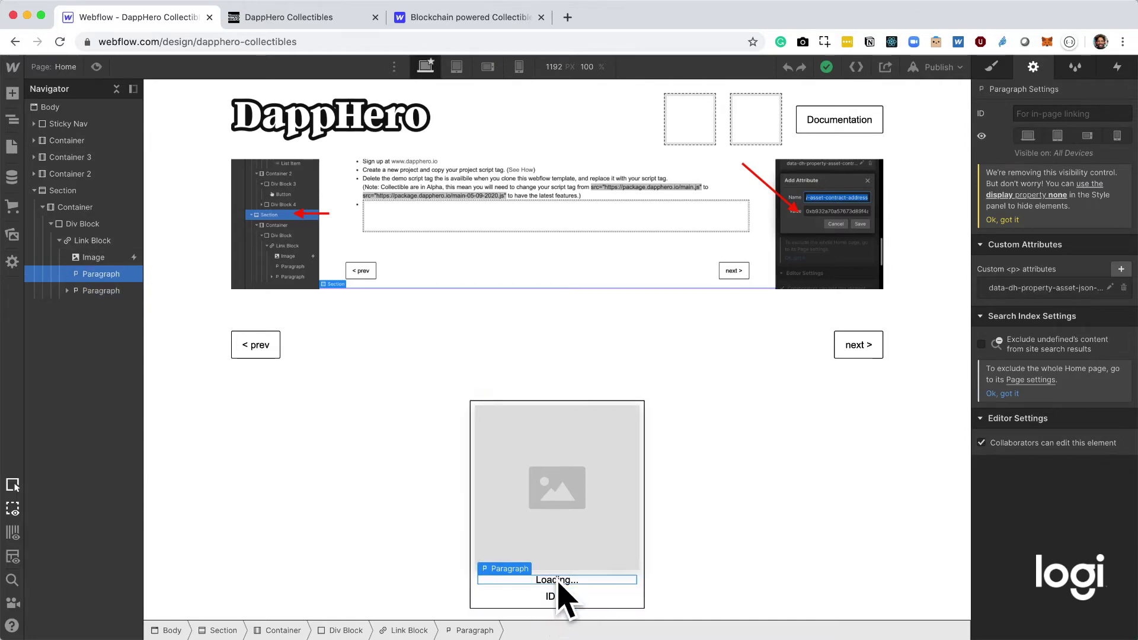
left_click(314, 18)
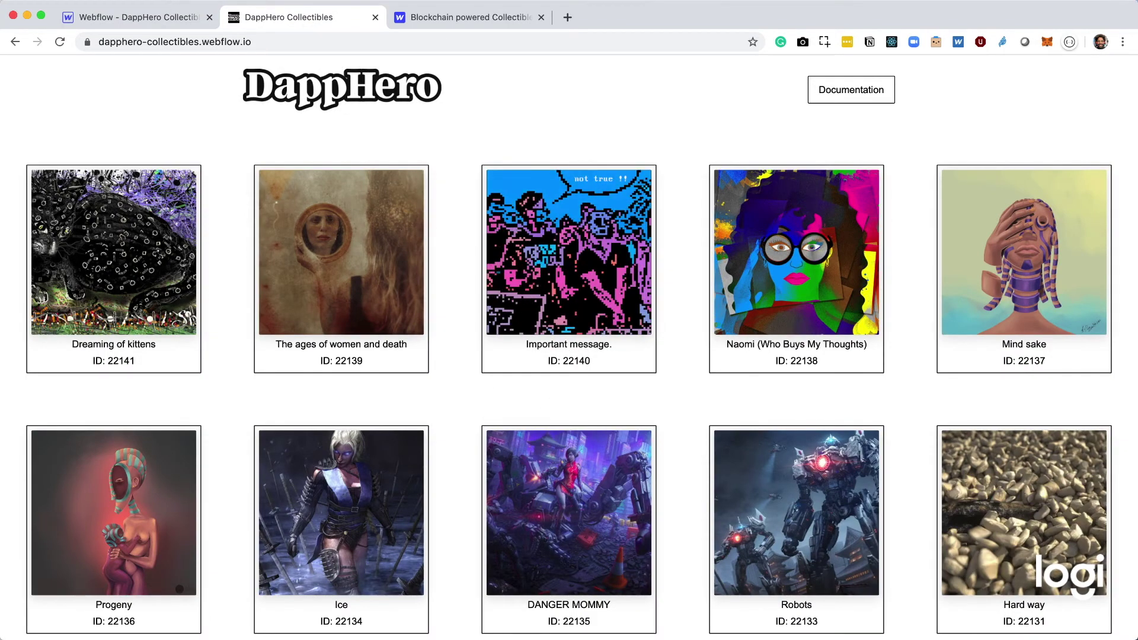
left_click(160, 16)
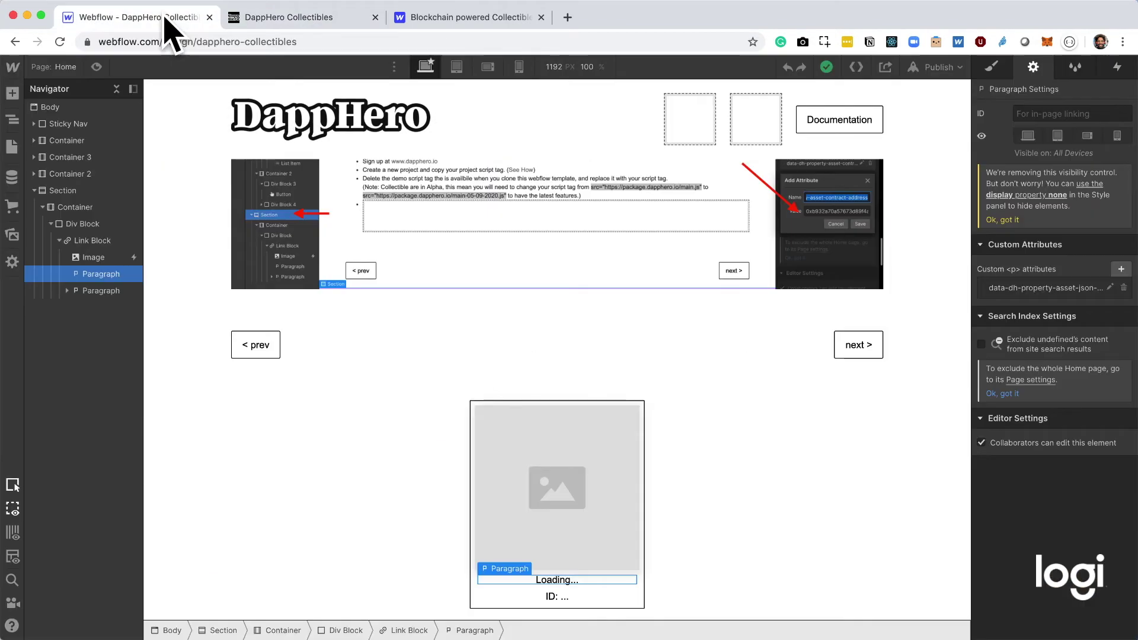
Step: Select the Text Span inside the ID Paragraph, inspect its asset-json-path attribute, and close it unchanged
left_click(524, 595)
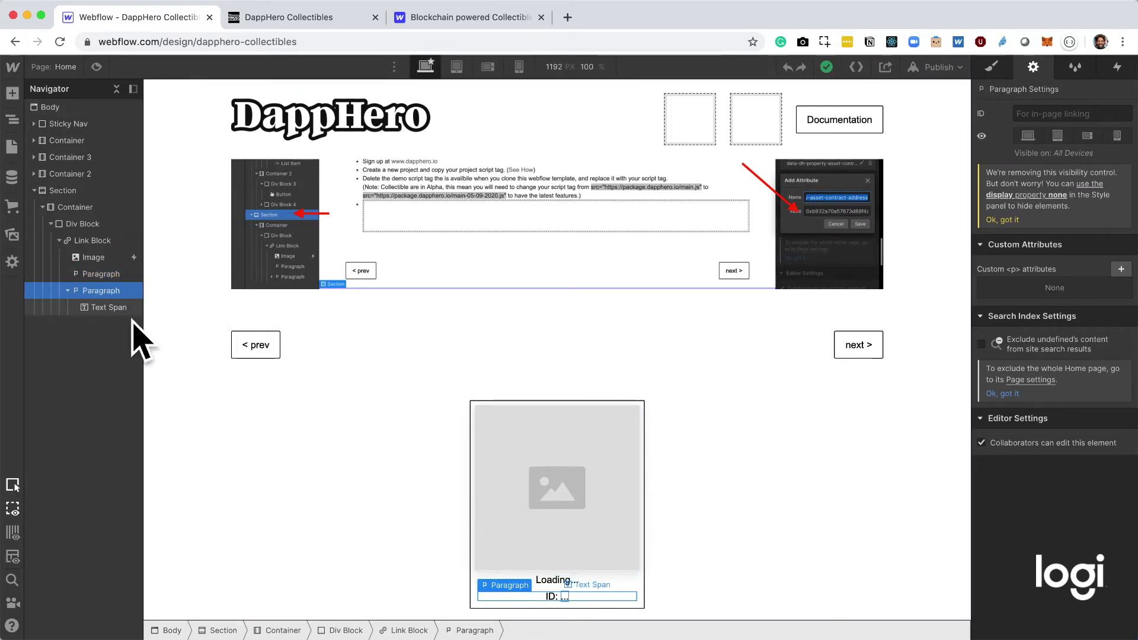
left_click(566, 598)
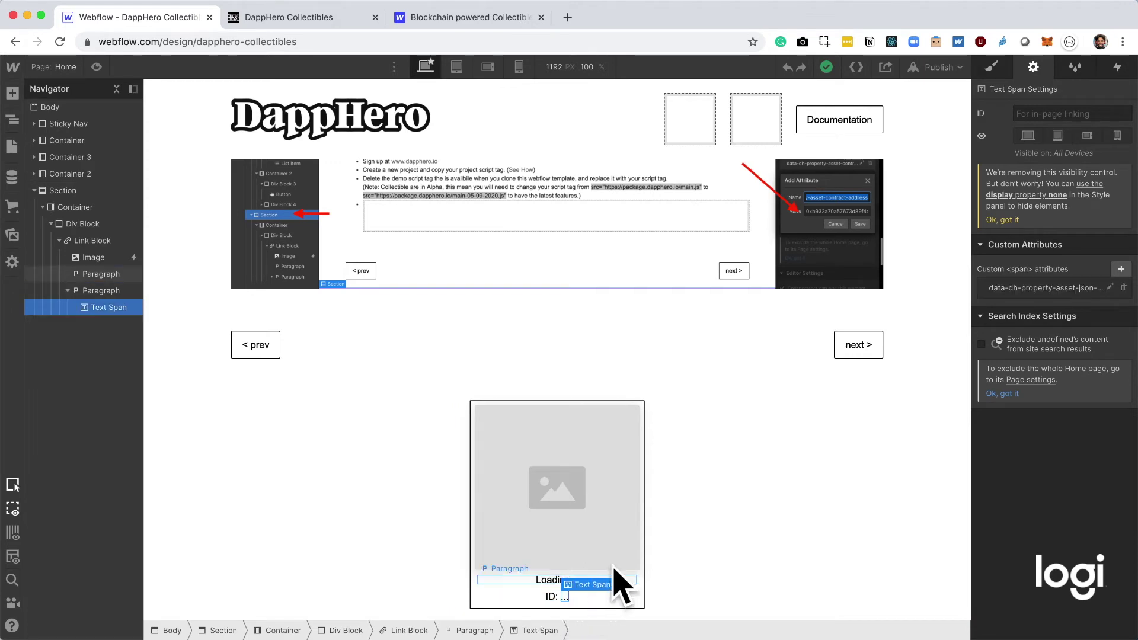
left_click(1062, 290)
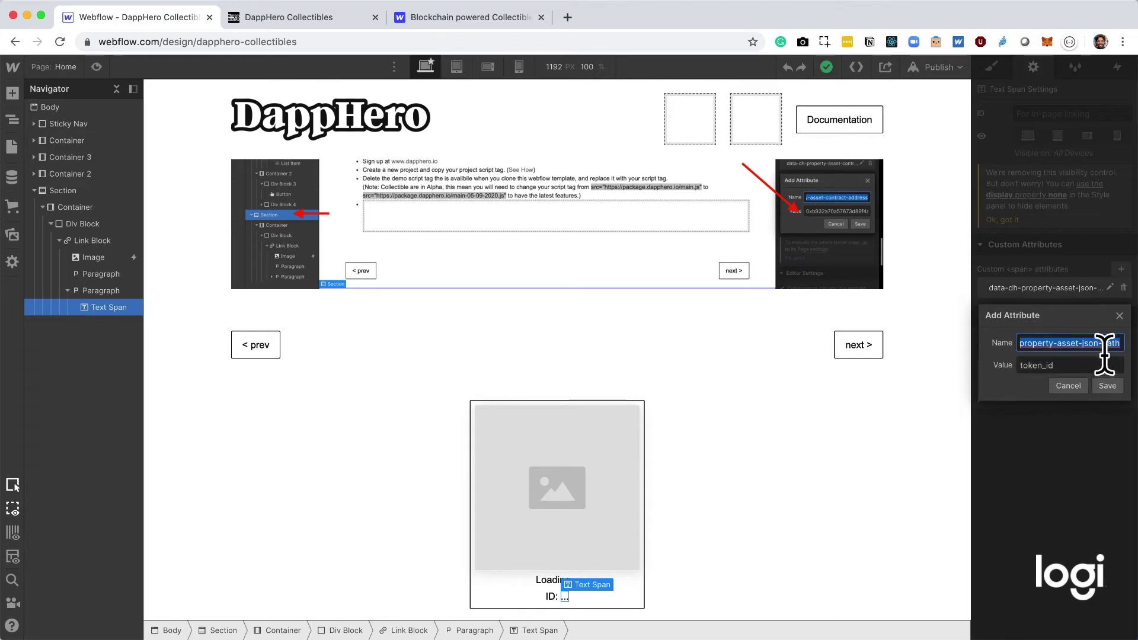
left_click(1068, 385)
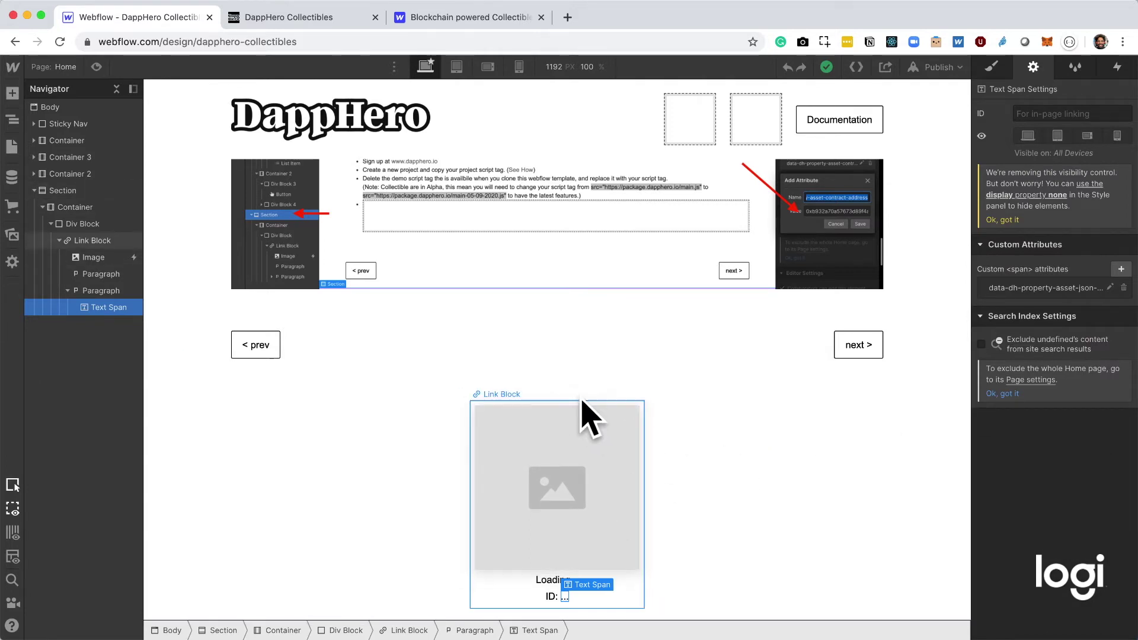
Step: Compare the settings of the Link Block with those of its parent Container, ending with the Link Block selected
left_click(632, 414)
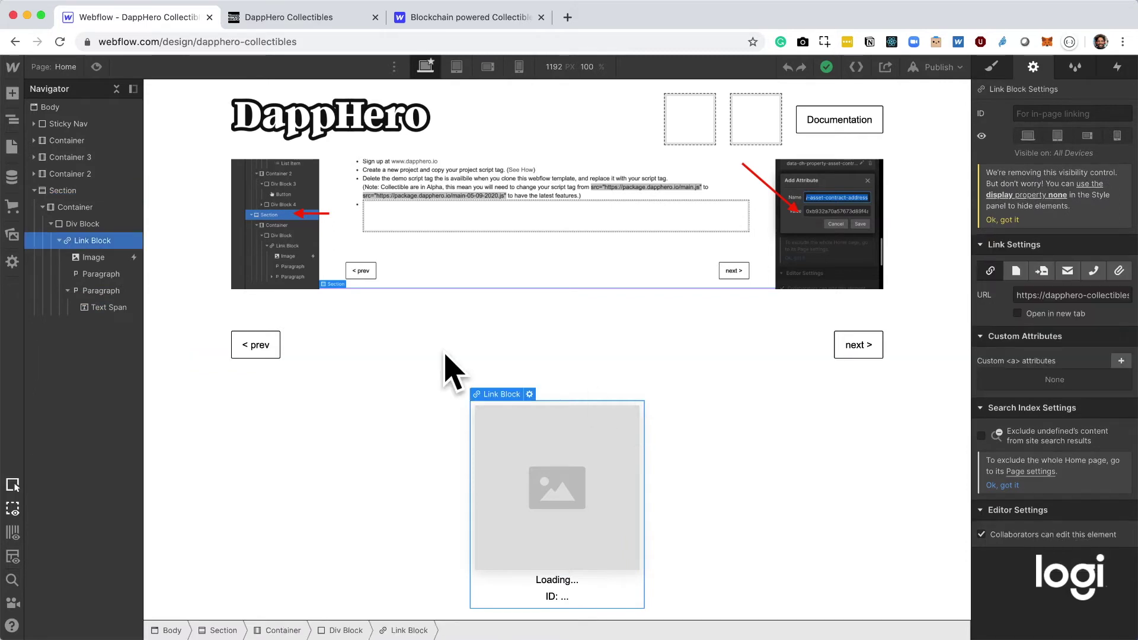
left_click(104, 240)
left_click(95, 204)
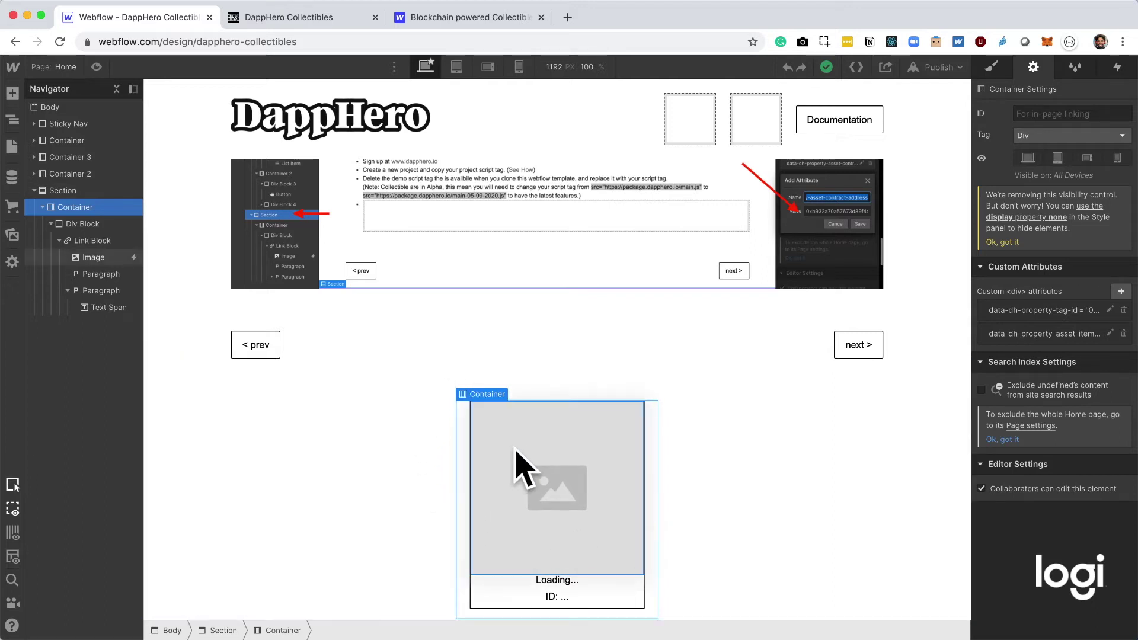
left_click(108, 241)
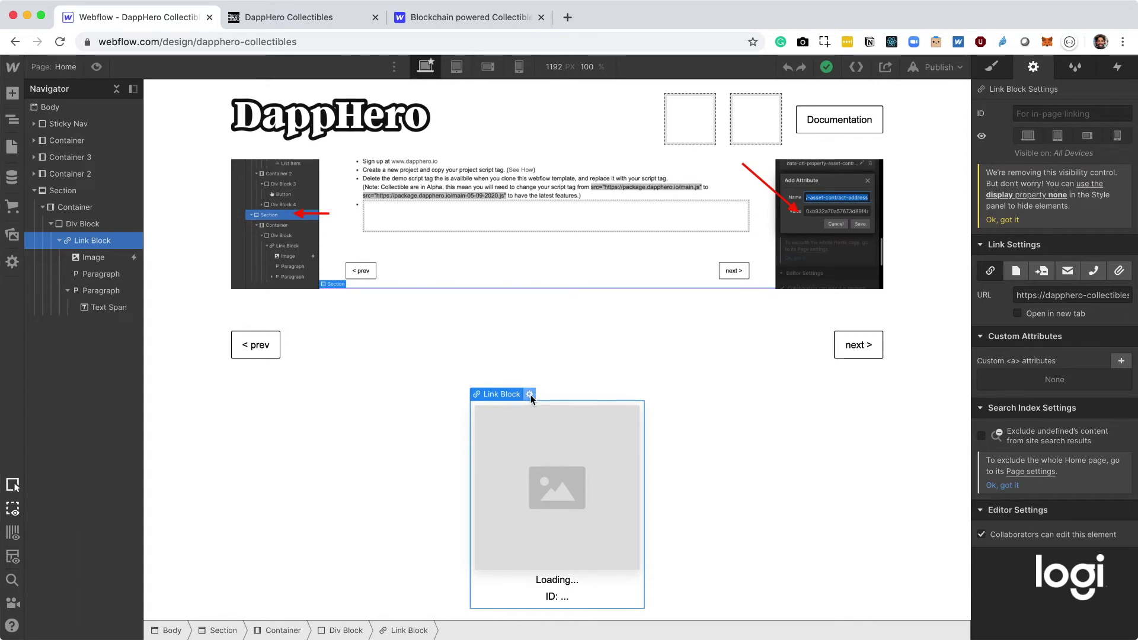
left_click(1038, 295)
left_click_drag(1038, 295, 1121, 297)
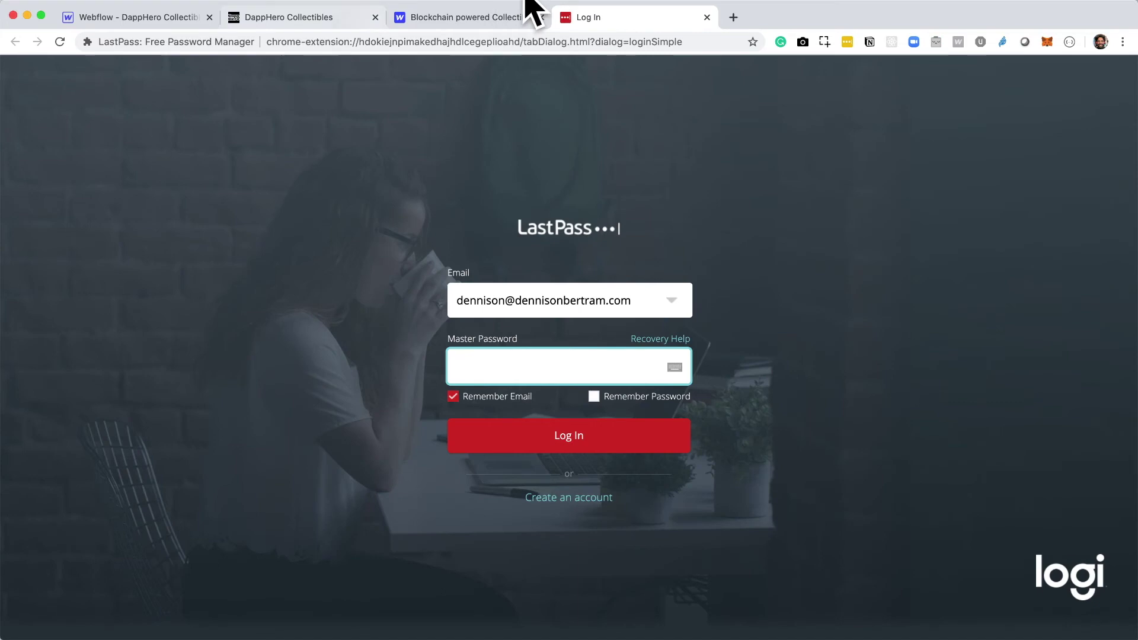
left_click(707, 17)
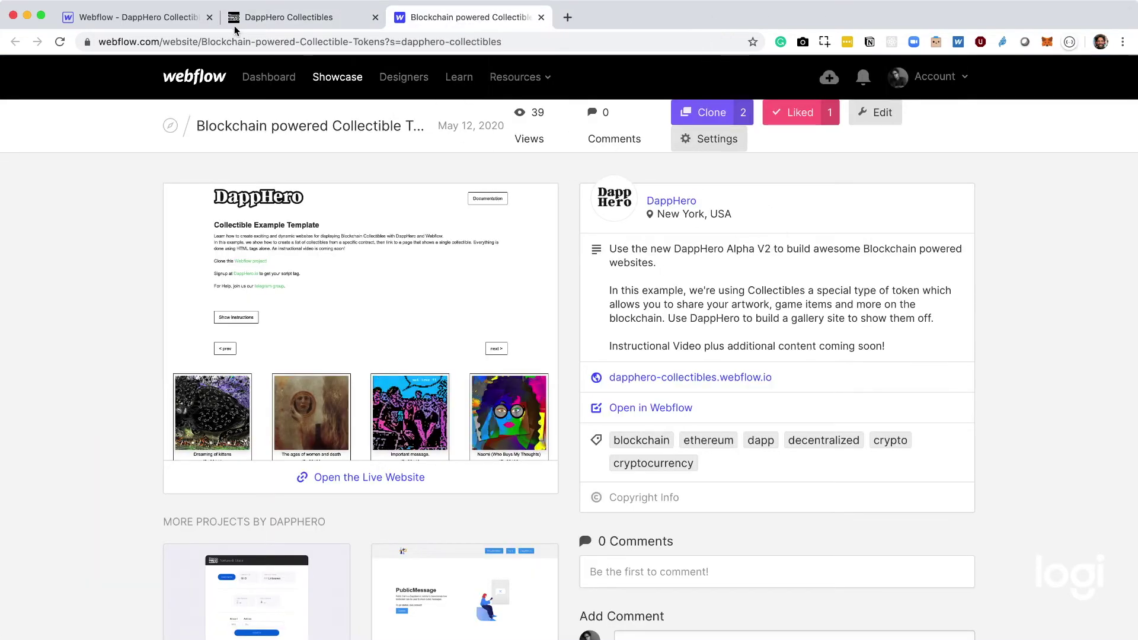
left_click(175, 18)
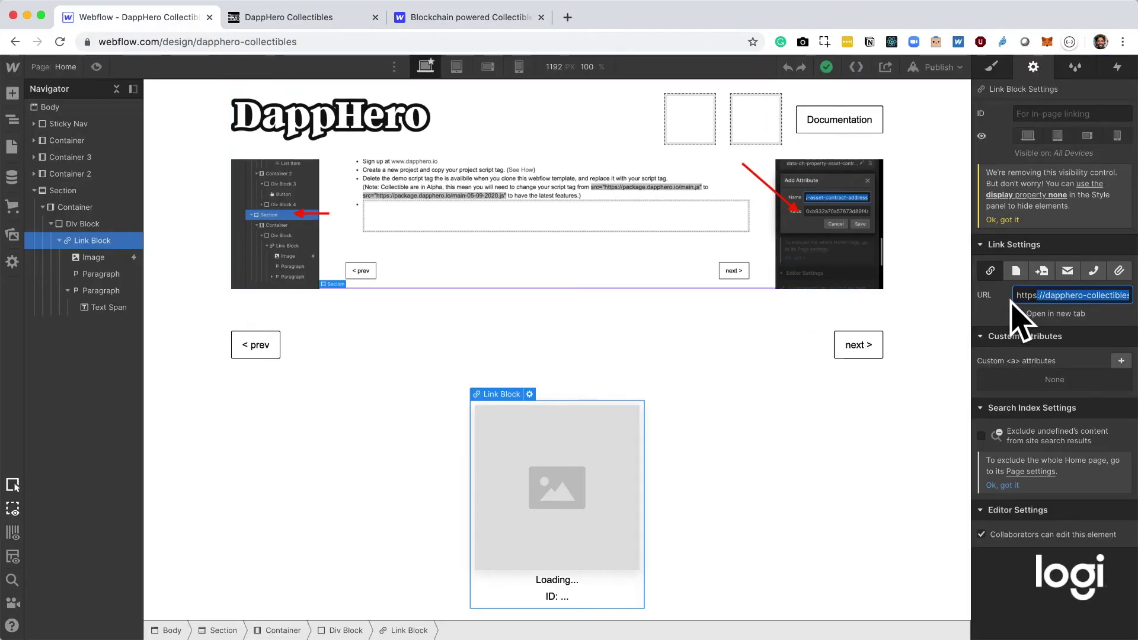
Step: Read along the Link Block's URL up to its singlecollectible page path
left_click(1064, 295)
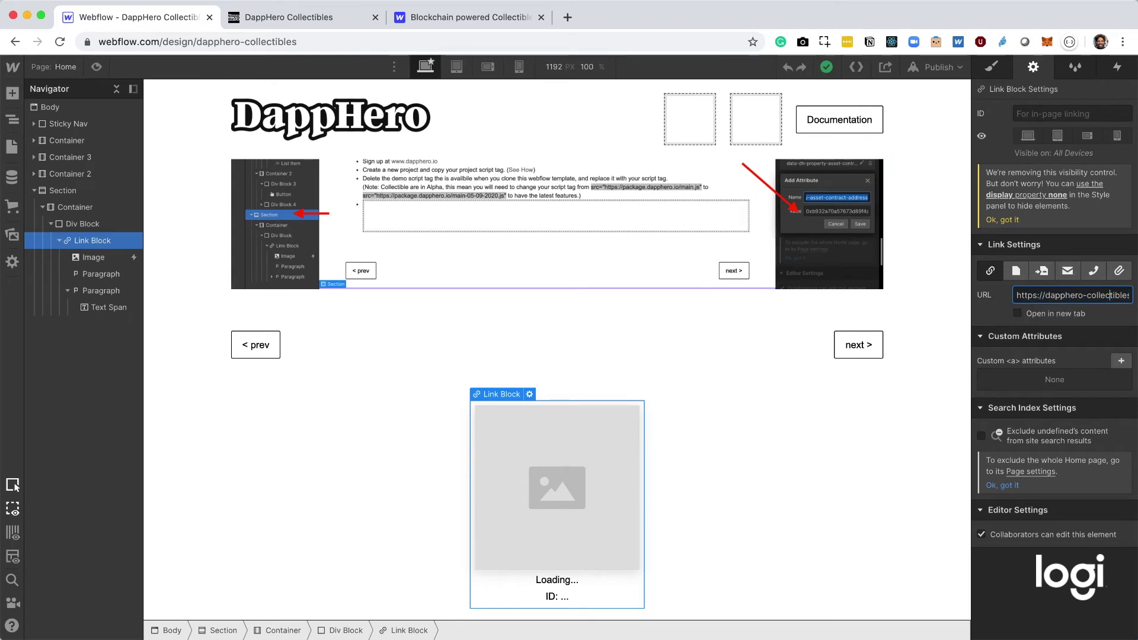
key("Right")
key("Right")
key("Right")
key("Right")
key("Right")
key("Right")
key("Right")
key("Right")
key("Right")
key("Right")
key("Right")
key("Right")
key("Right")
key("Right")
key("Right")
key("Right")
key("Right")
key("Right")
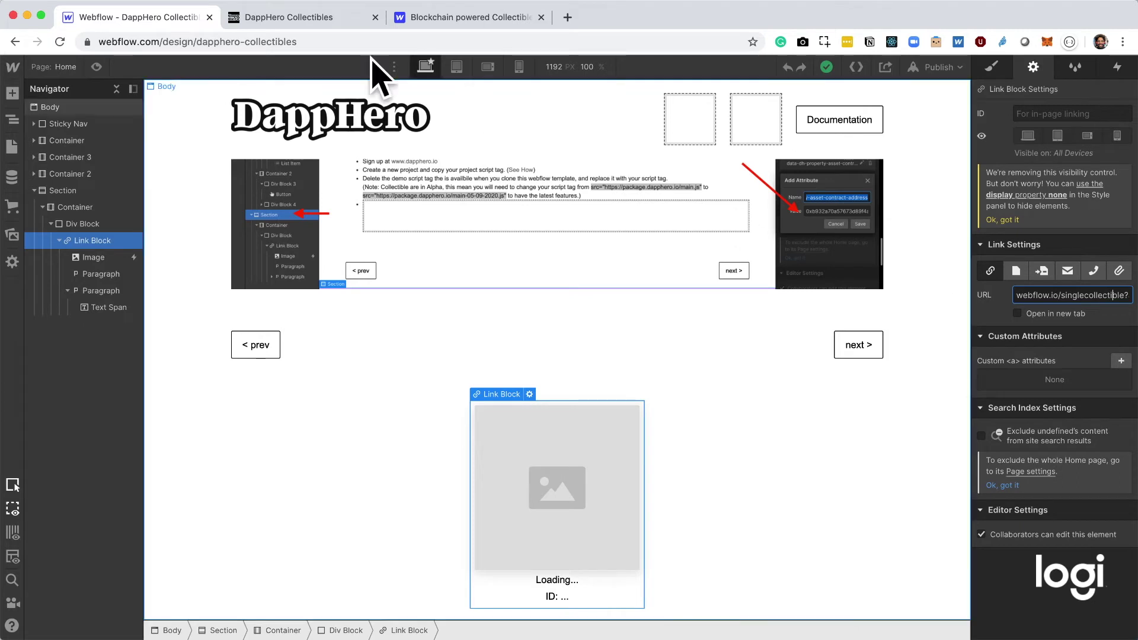
Step: Open the project's list of pages to check for the SingleCollectible page
left_click(64, 67)
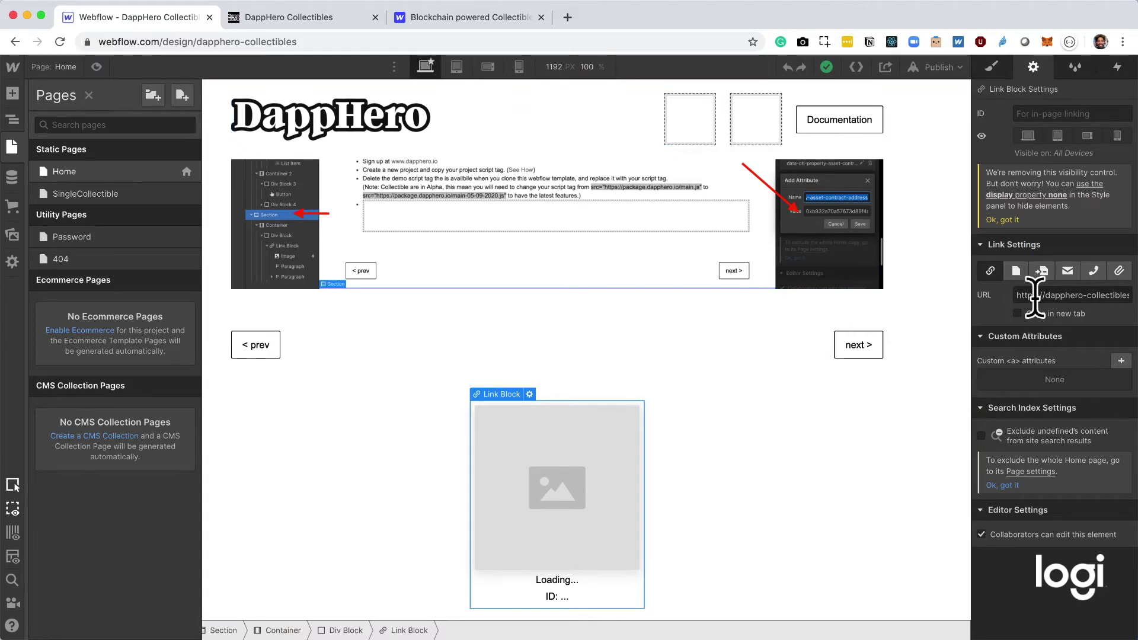
left_click(1124, 294)
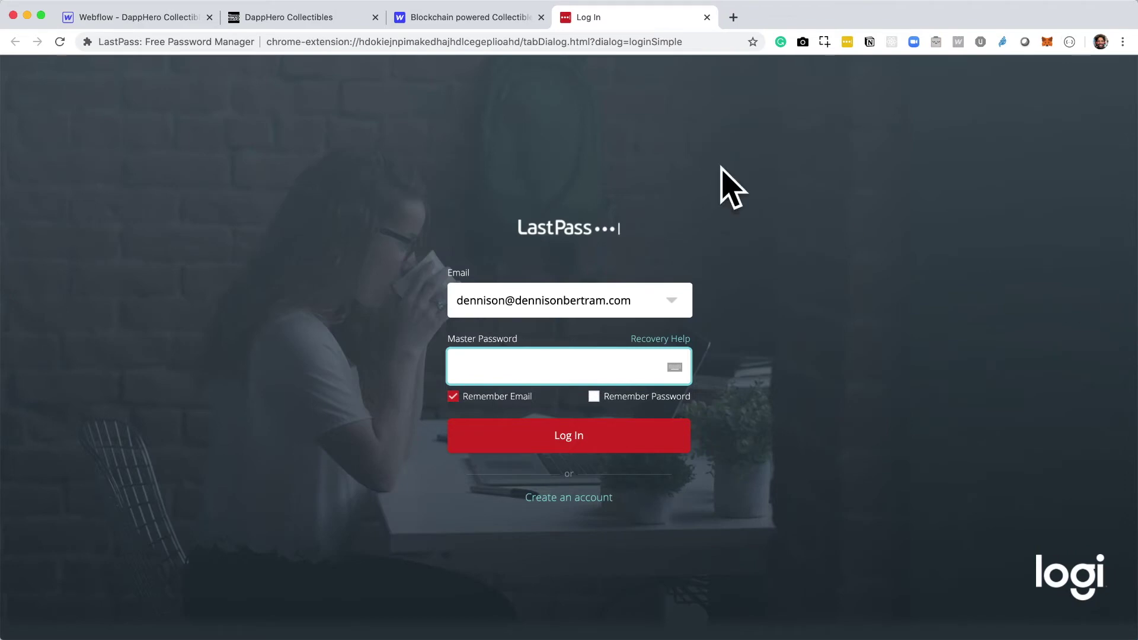
key("super+w")
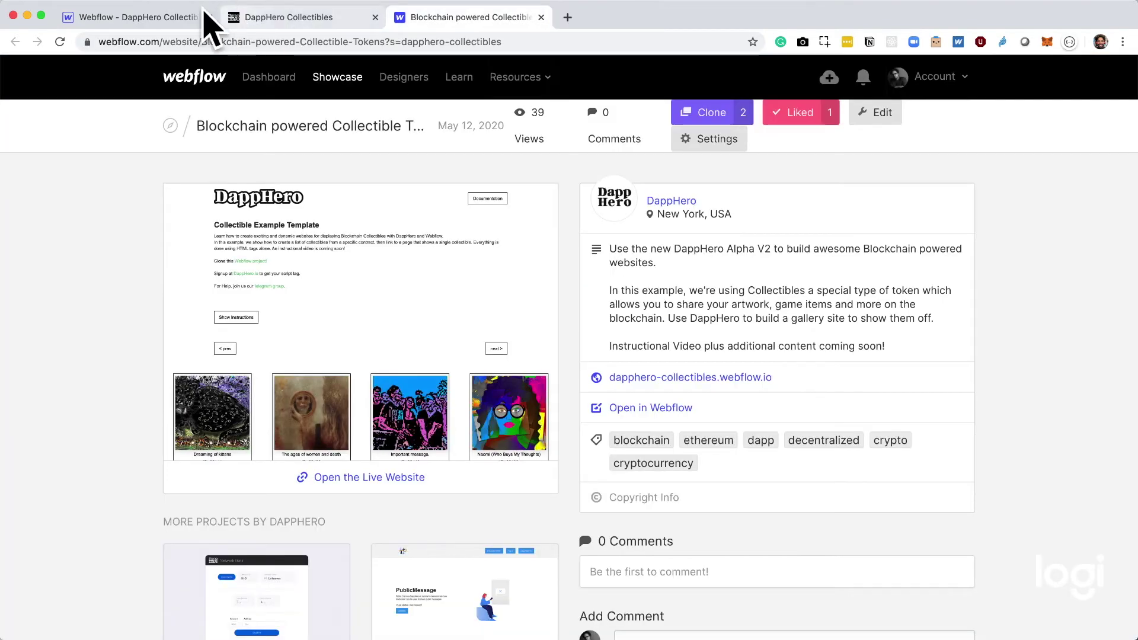
left_click(185, 20)
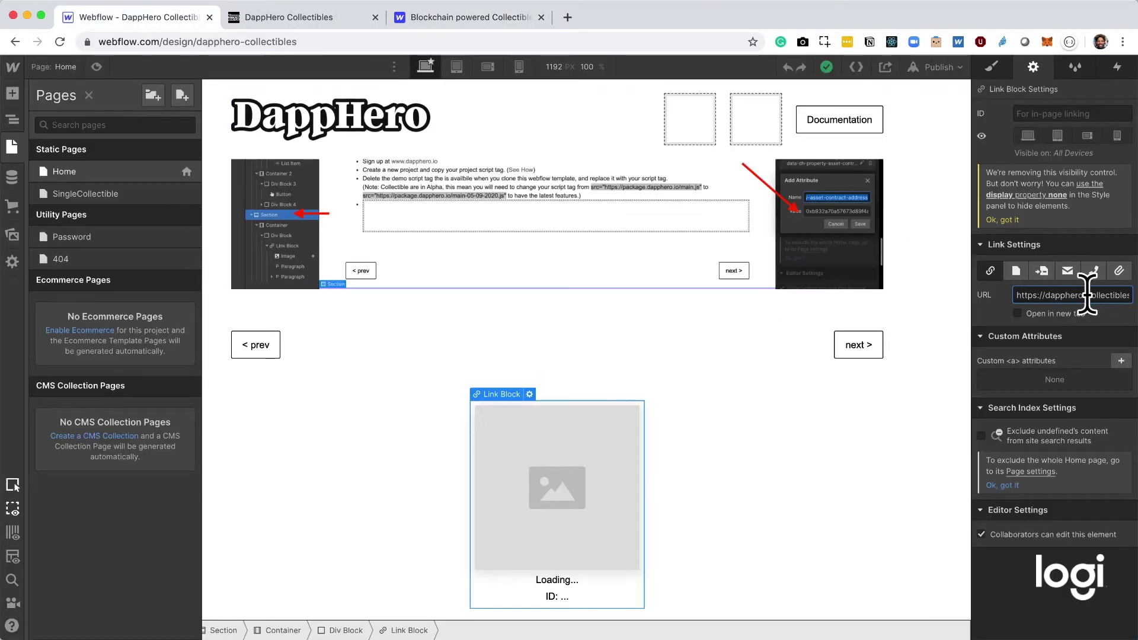
Step: Read along the Link Block's URL past singlecollectible to its assetTokenId parameter and highlight the parameter name
left_click(1115, 294)
left_click(1124, 294)
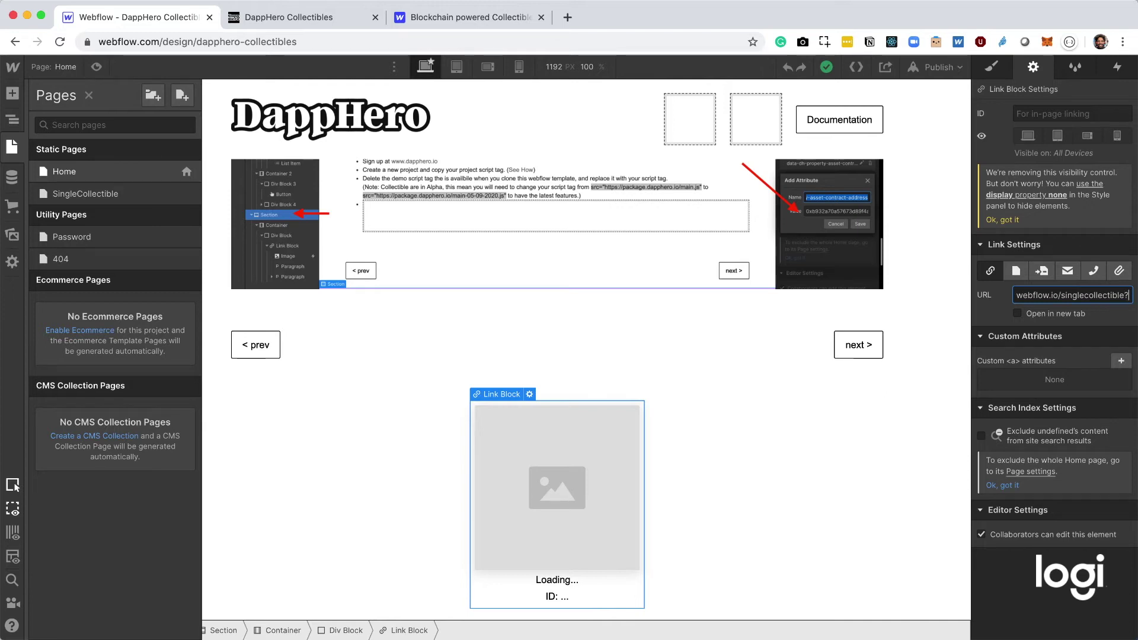
key("Right")
key("Right")
key("Right")
key("Right")
key("Right")
key("Right")
key("Right")
key("Right")
key("Right")
key("Right")
key("Right")
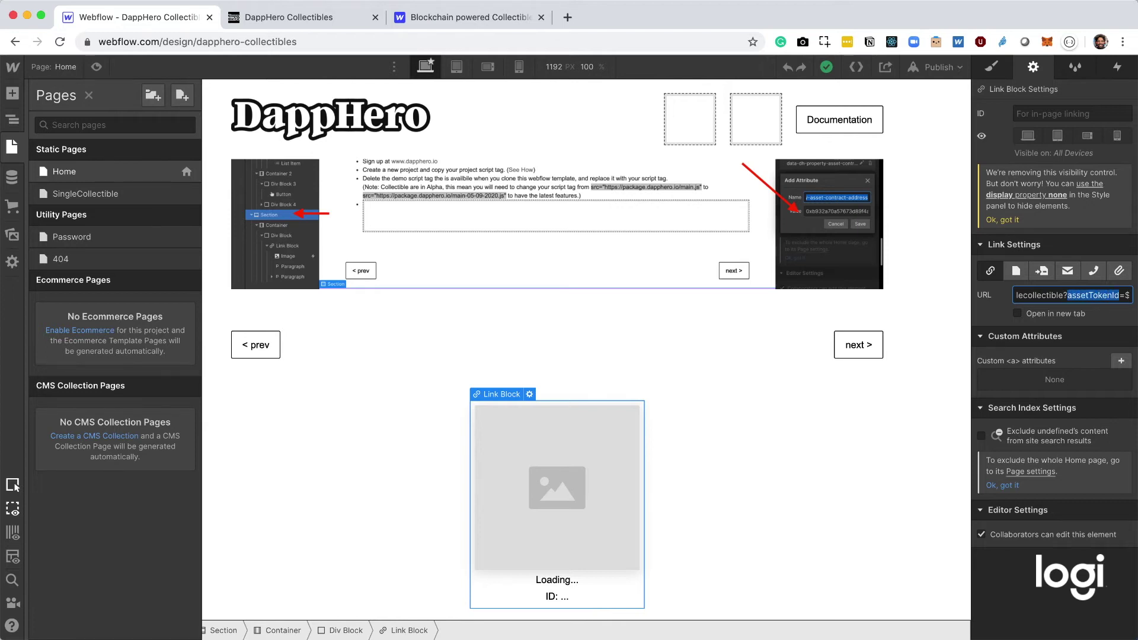
Step: Highlight the $THIS_TokenID placeholder that follows assetTokenId in the Link Block's URL
key("Right")
key("Right")
key("Right")
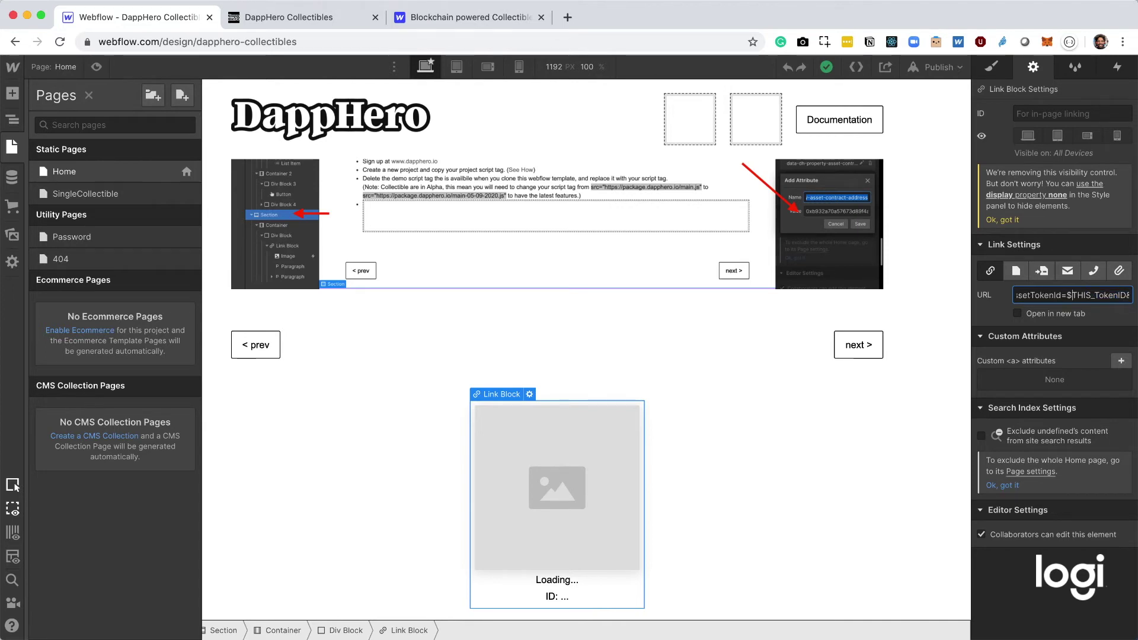
key("shift+Right")
key("shift+Right")
key("shift+Right")
key("shift+Right")
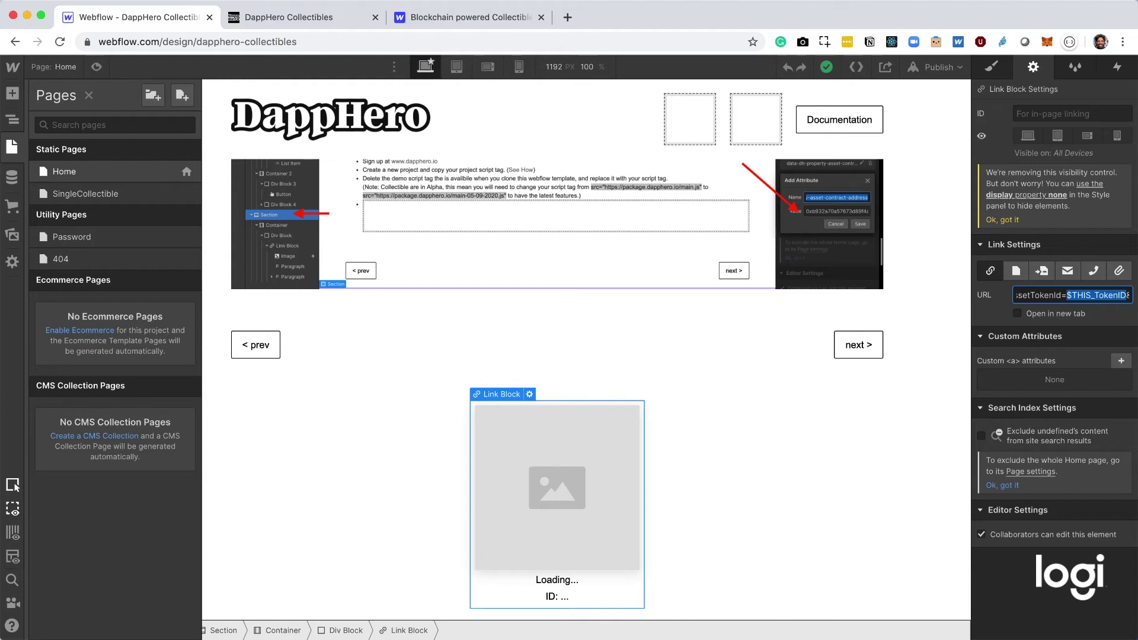
Step: Read on to the assetContractAddress parameter in the Link Block's URL and highlight its name
key("Right")
key("Right")
key("Right")
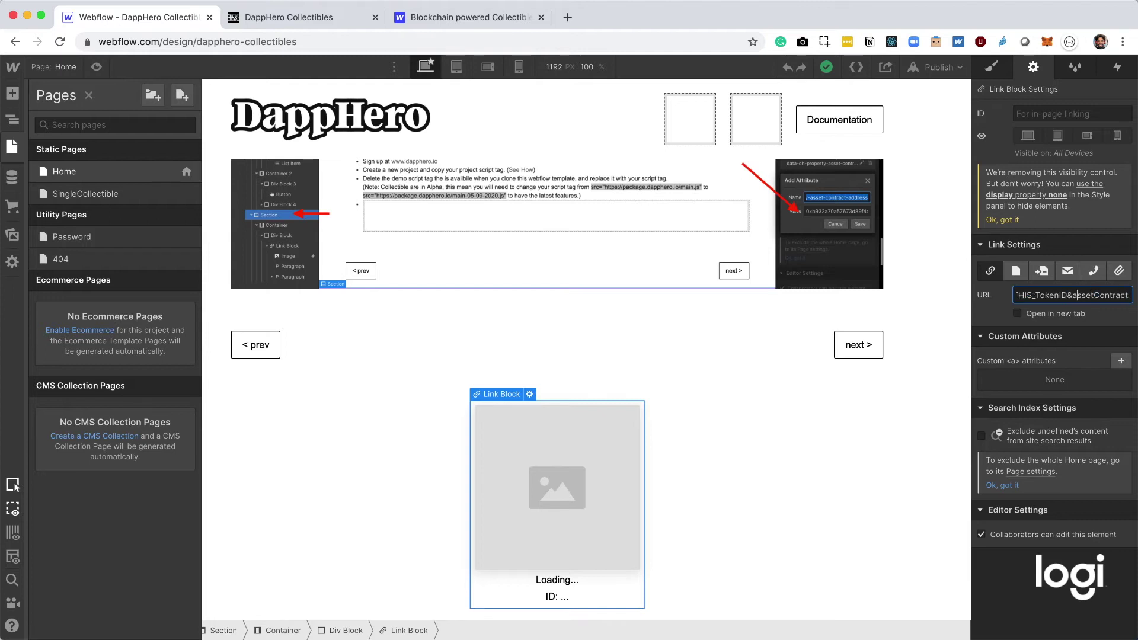
key("shift+Right")
key("shift+Right")
key("shift+Right")
key("shift+Right")
key("shift+Right")
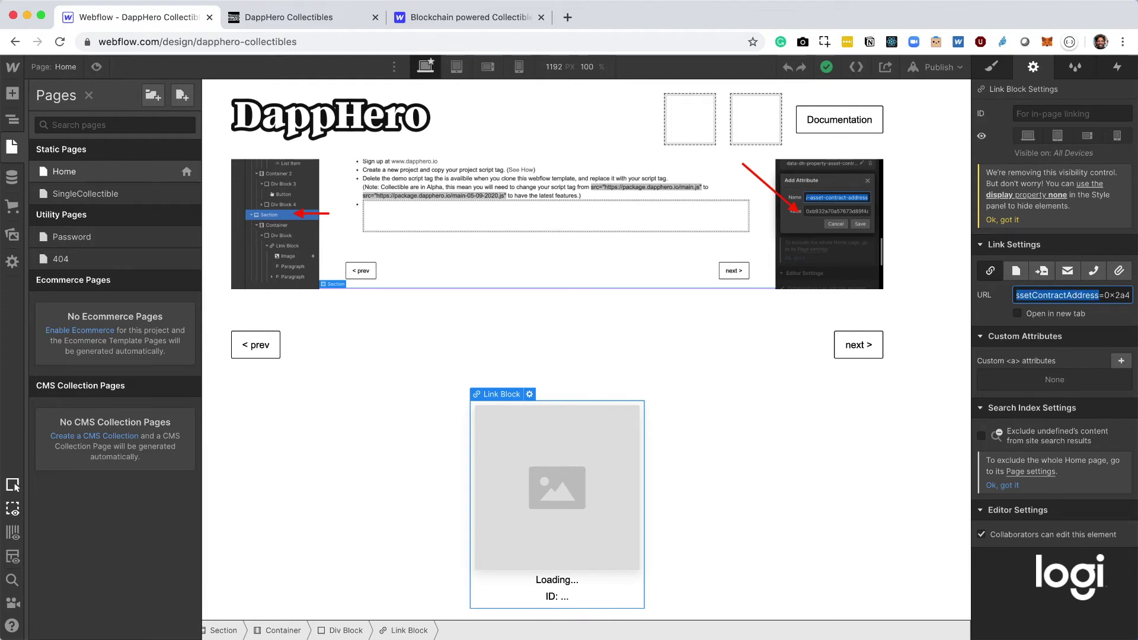
key("Right")
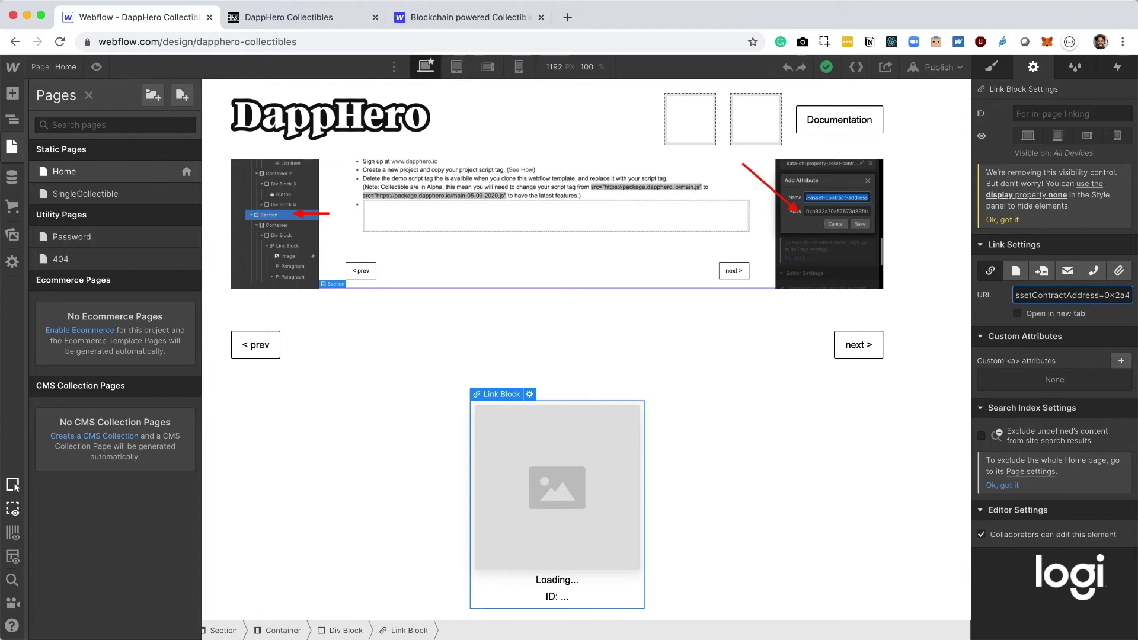
Step: Highlight the contract address value after assetContractAddress in the Link Block's URL
key("shift+Right")
key("shift+Right")
key("shift+Right")
key("shift+Right")
key("shift+Right")
key("shift+Right")
key("shift+Right")
key("shift+Right")
key("shift+Right")
key("shift+Right")
key("shift+Right")
key("shift+Right")
key("shift+Right")
key("shift+Right")
key("shift+Right")
key("shift+Right")
key("shift+Right")
key("shift+Right")
key("shift+Right")
key("shift+Right")
key("shift+Right")
key("shift+Right")
key("shift+Right")
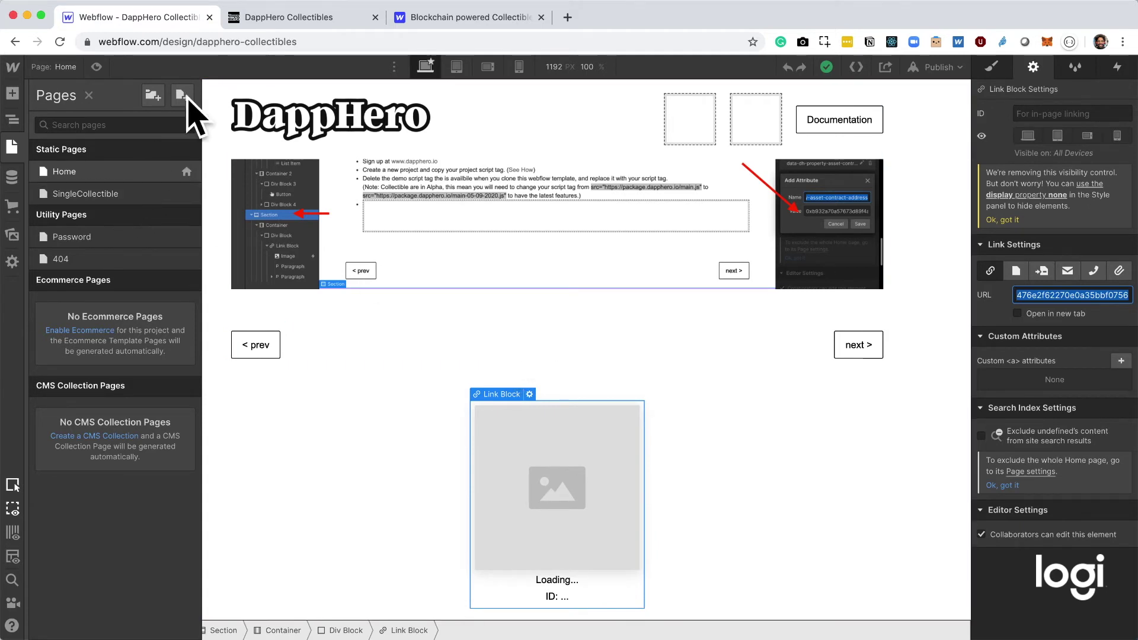
Step: On the published DappHero Collectibles site, open the collectible "The ages of women and death" and highlight its page URL
left_click(295, 16)
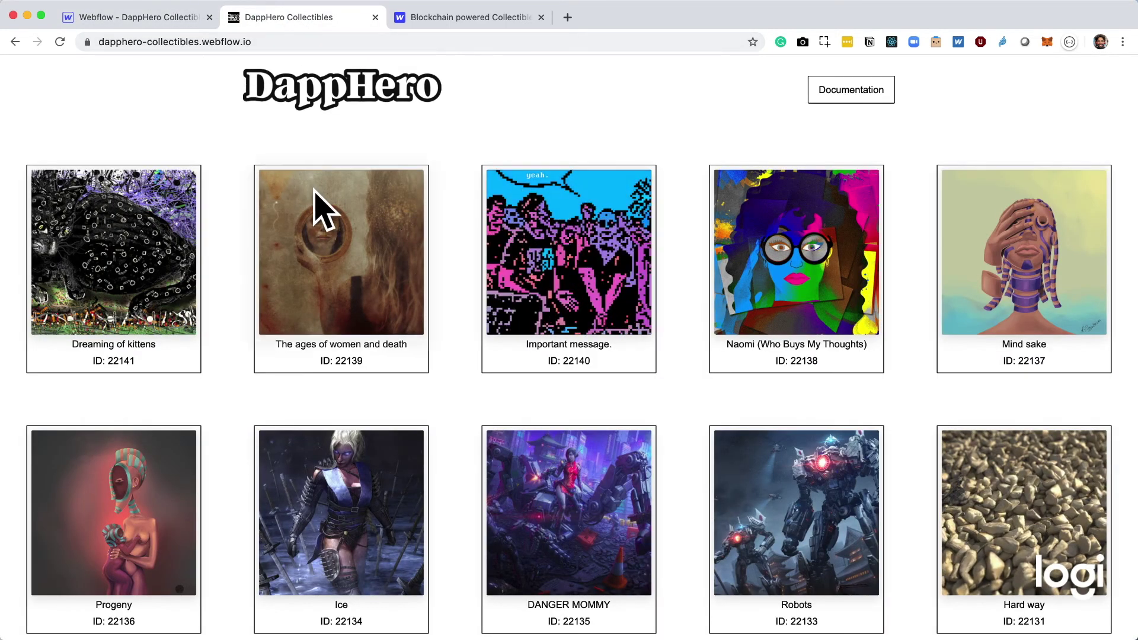
left_click(329, 241)
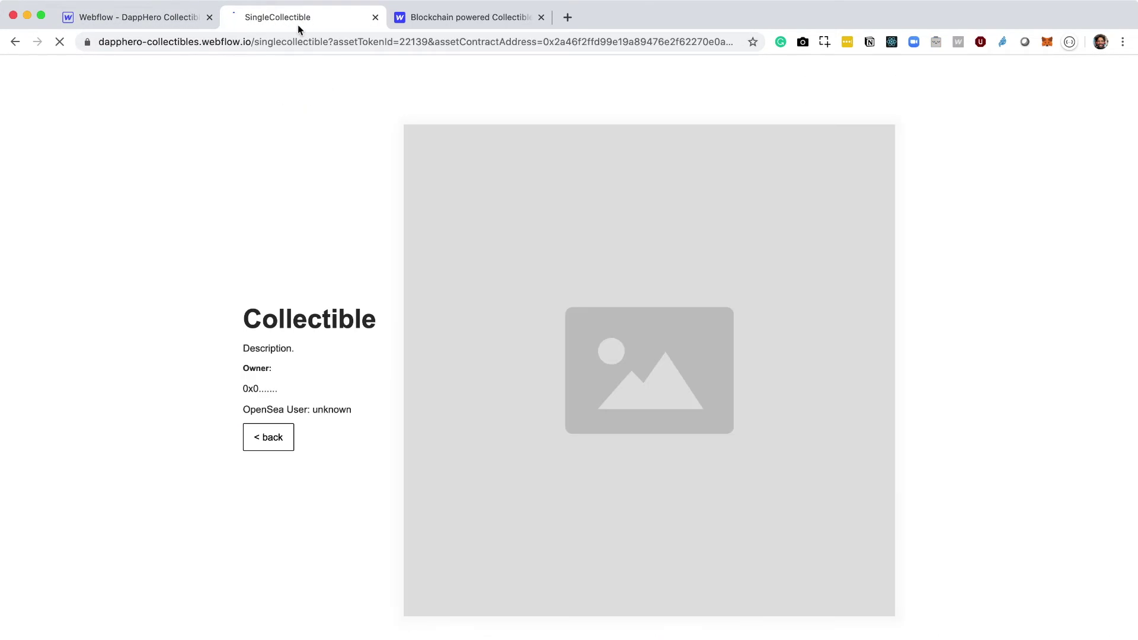
left_click(295, 42)
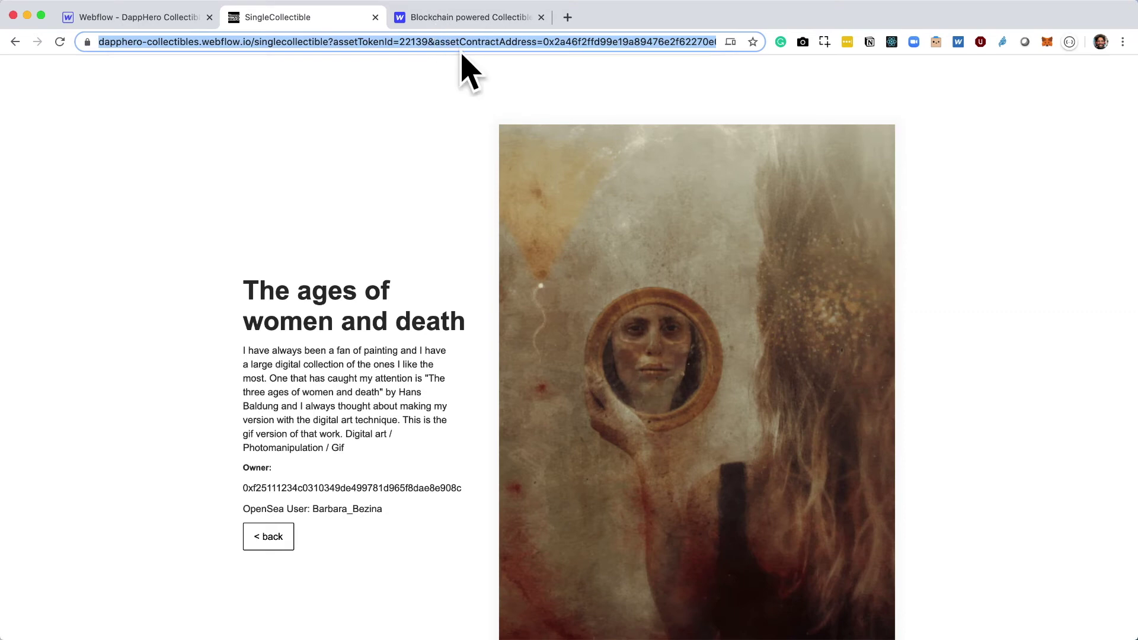
Step: Switch back to the Webflow designer, open the SingleCollectible page and select its Hero section
left_click(149, 23)
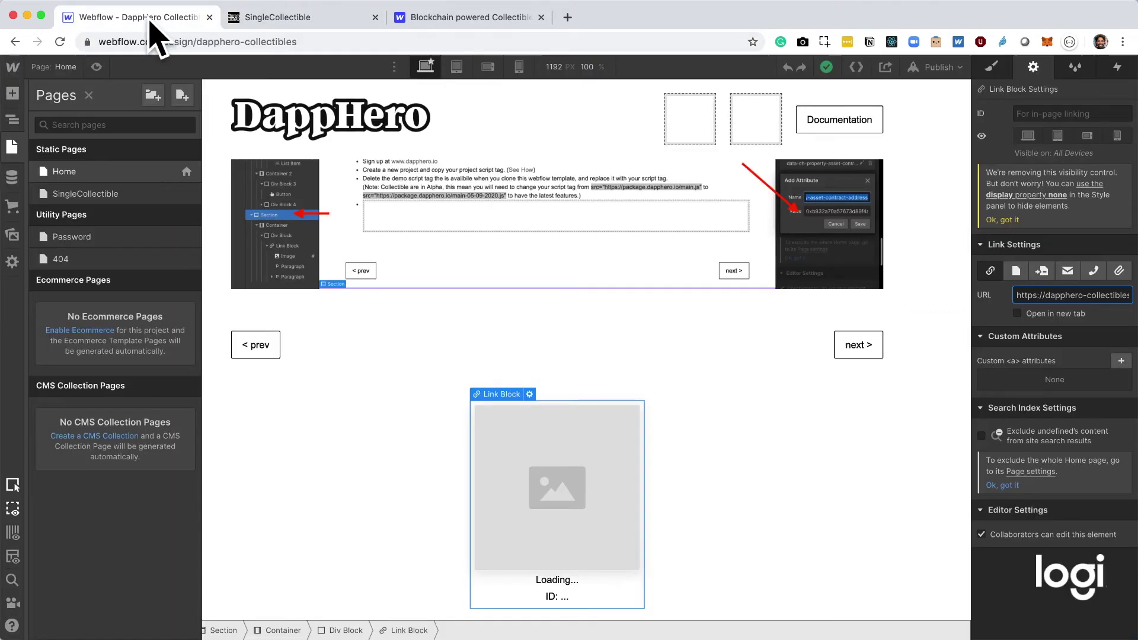
left_click(114, 198)
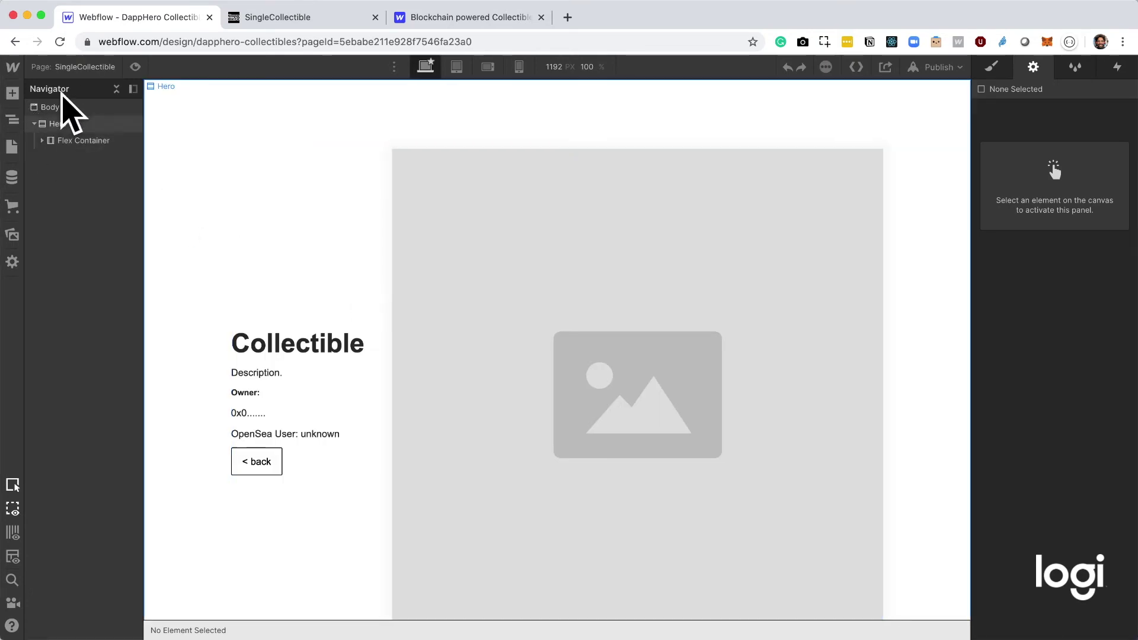
left_click(87, 124)
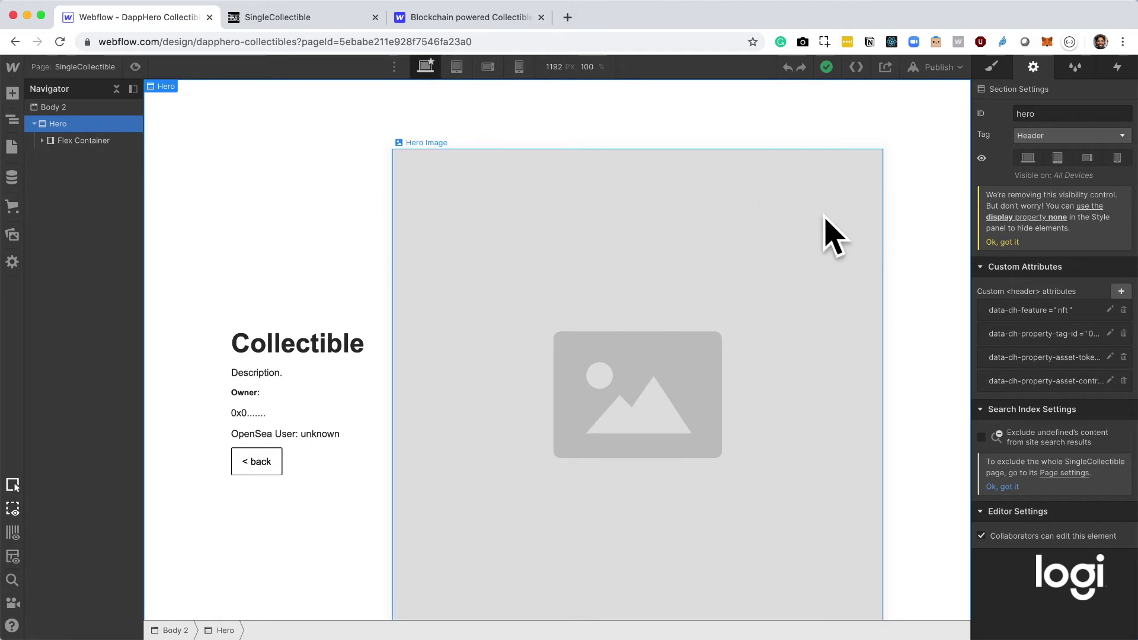
Step: Inspect the Hero section's data-dh-property-asset-token-id attribute and compare it with the published collectible page's URL
left_click(1067, 340)
left_click(1061, 430)
left_click(1056, 358)
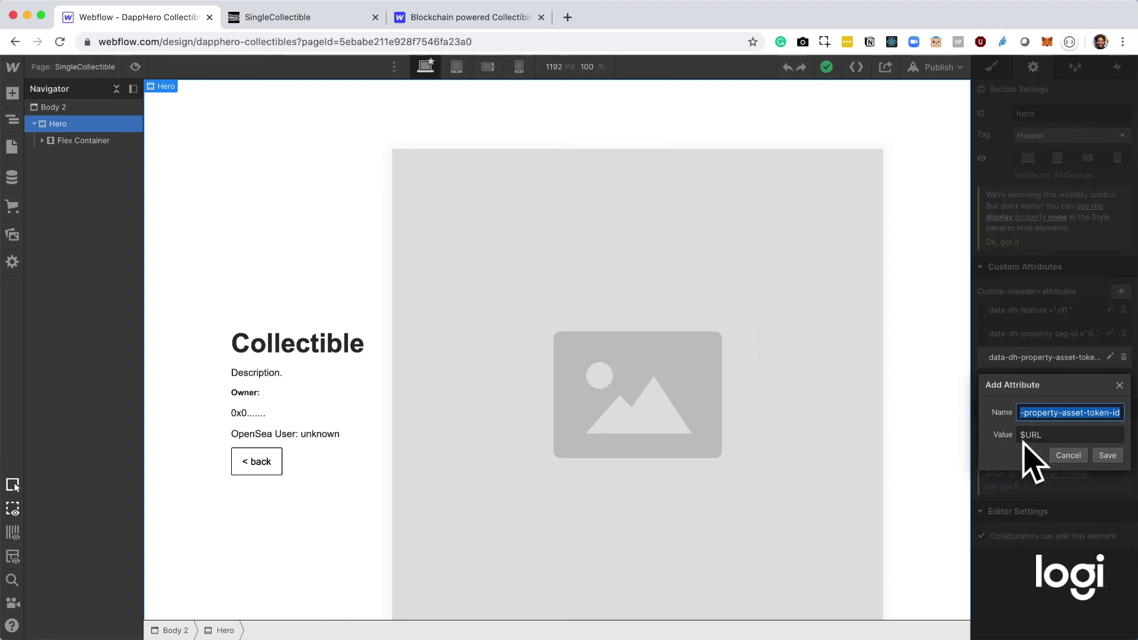
left_click(270, 18)
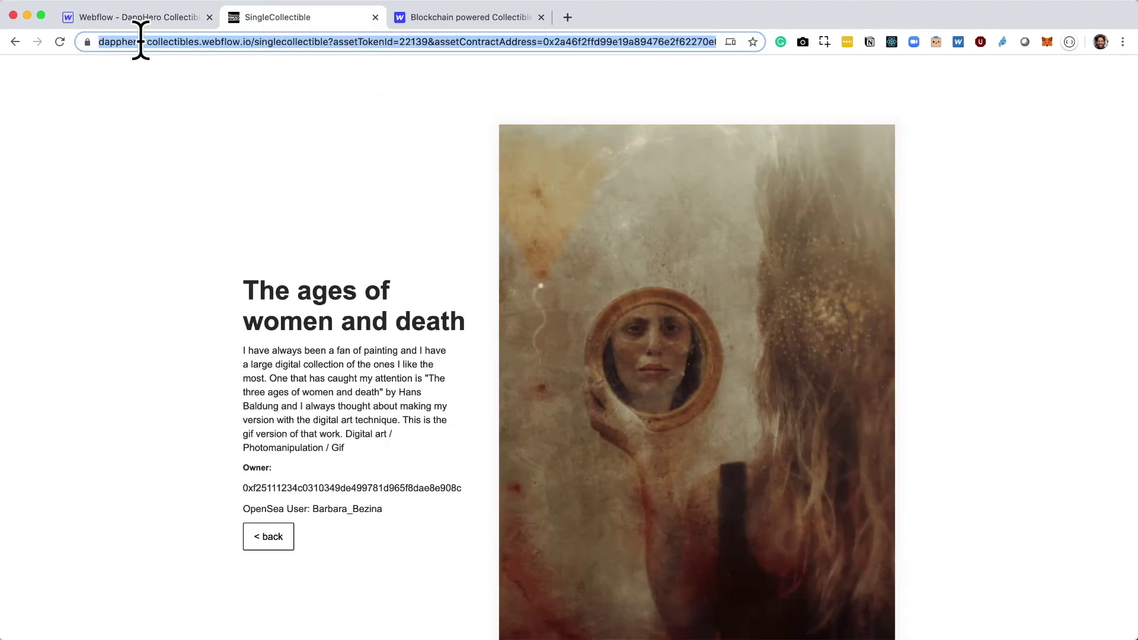
left_click(166, 23)
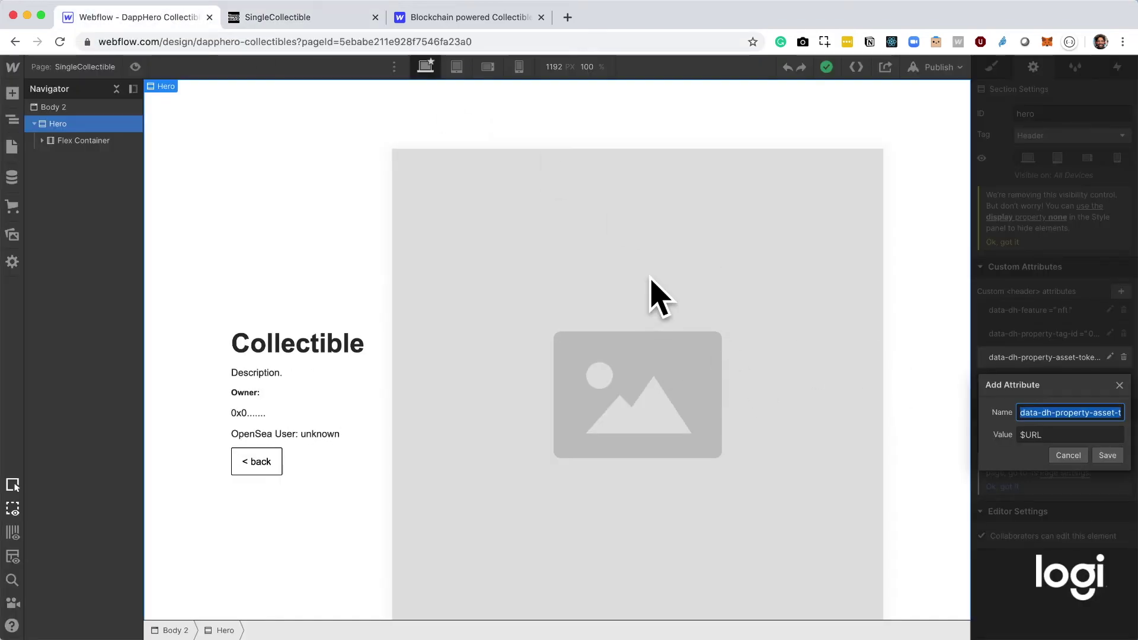
Step: On the published SingleCollectible page, load token 22138 through the URL's assetTokenId parameter and look over the collectible
left_click(305, 24)
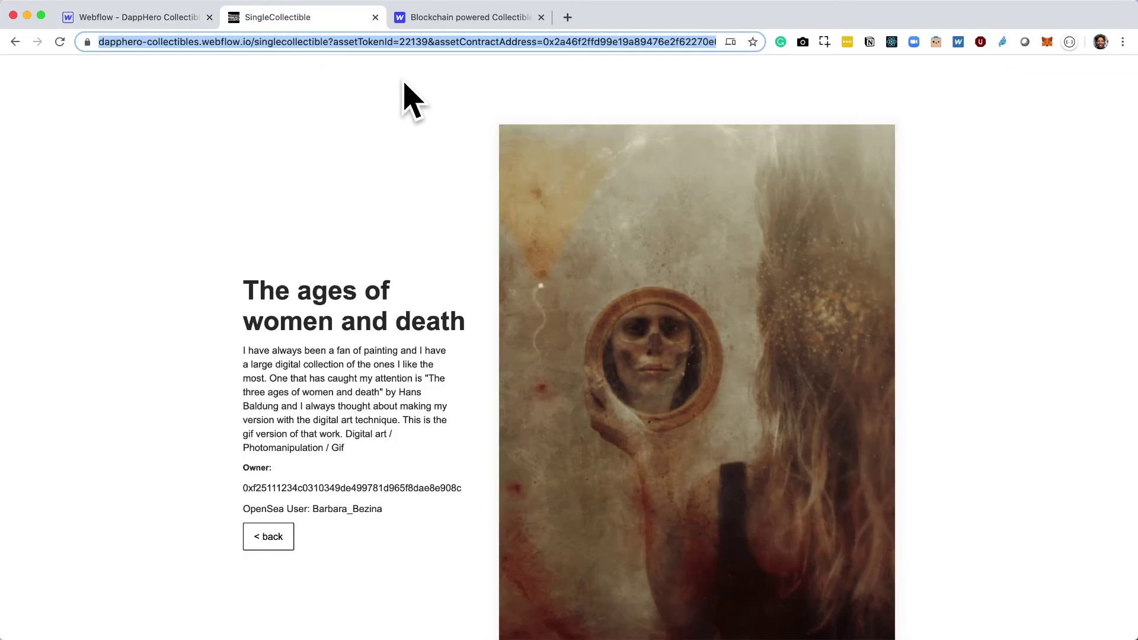
left_click(418, 41)
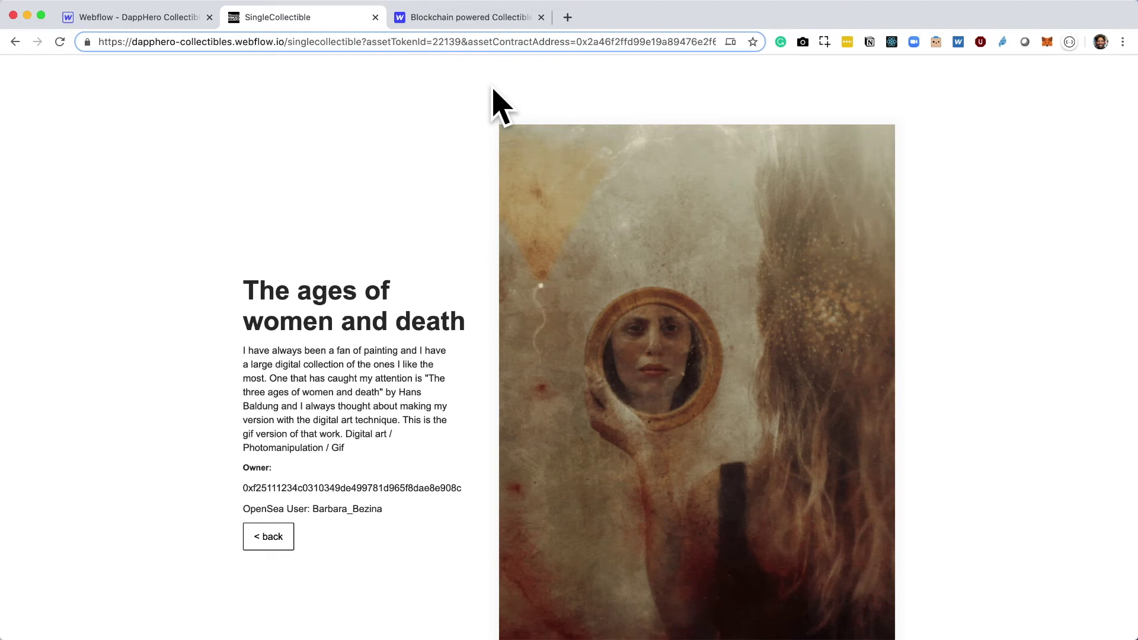
key("BackSpace")
type("8")
key("Return")
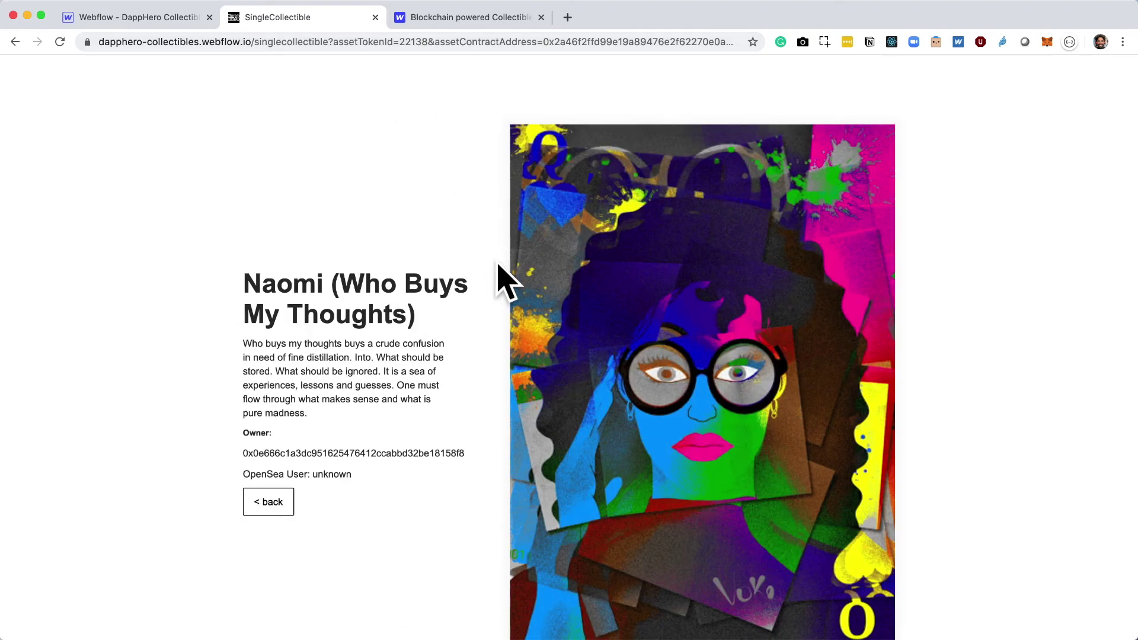
scroll(501, 284, "down", 2)
scroll(501, 284, "up", 2)
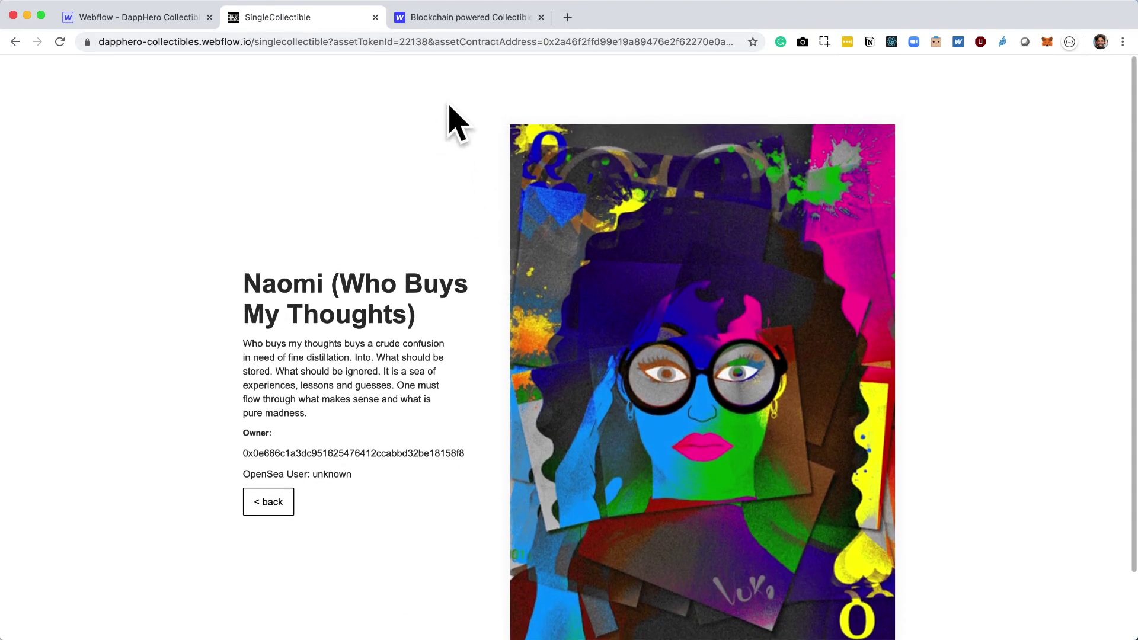
Step: Change the assetTokenId in the published page's URL to 22137 and load that collectible
left_click(427, 45)
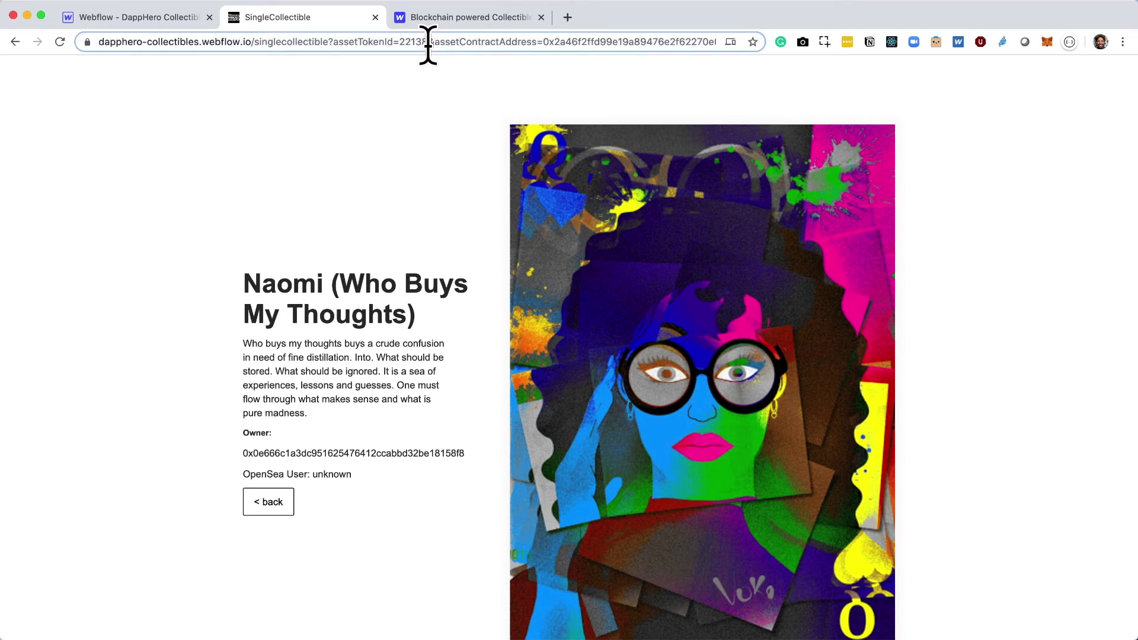
left_click(426, 59)
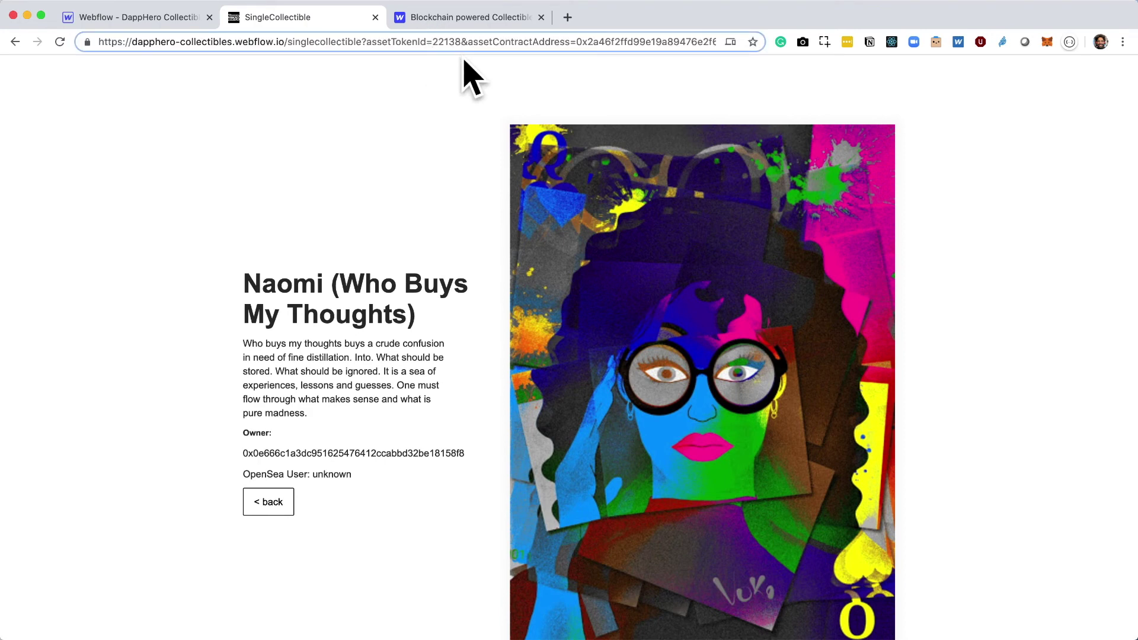
key("BackSpace")
type("7")
key("Return")
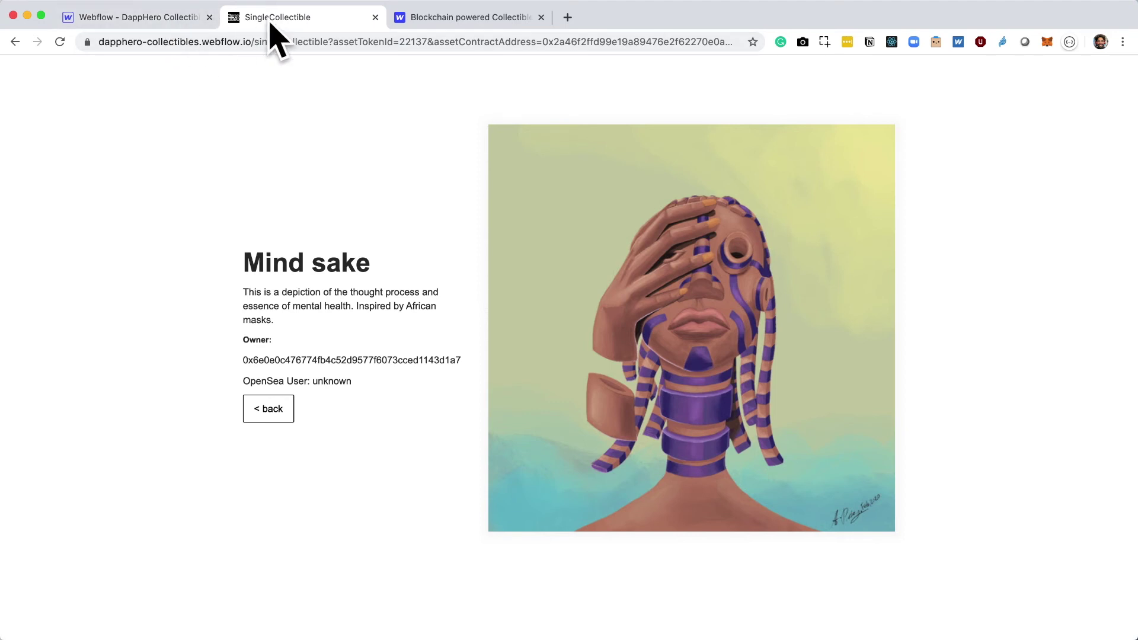
Step: Return to the Webflow designer, close the Hero section's attribute unchanged and select the Flex Container
left_click(177, 18)
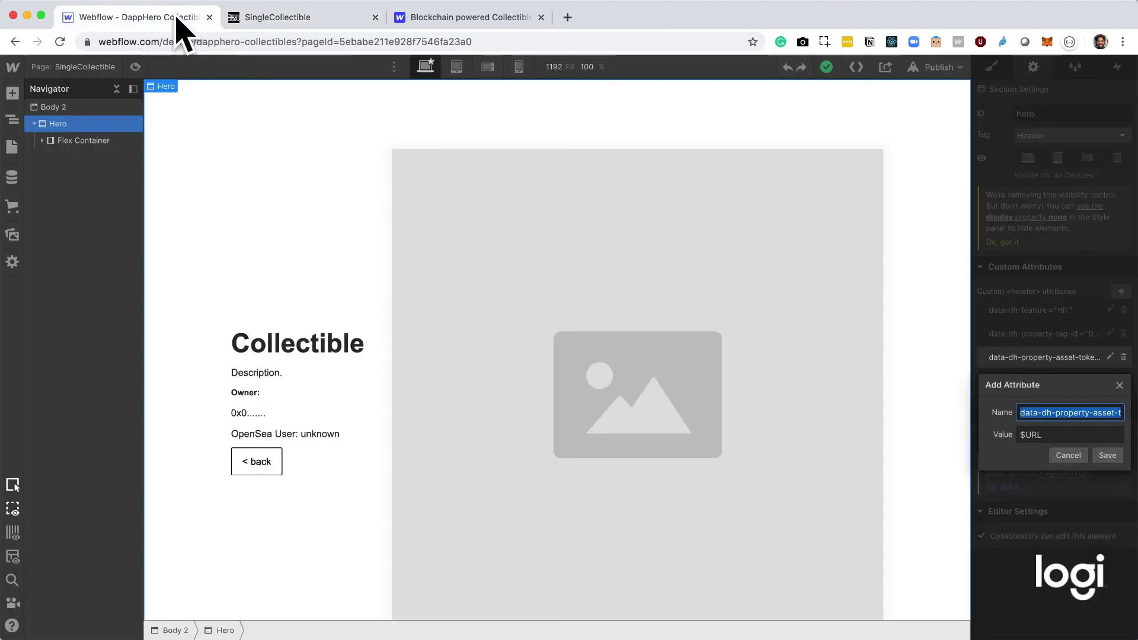
left_click(1064, 455)
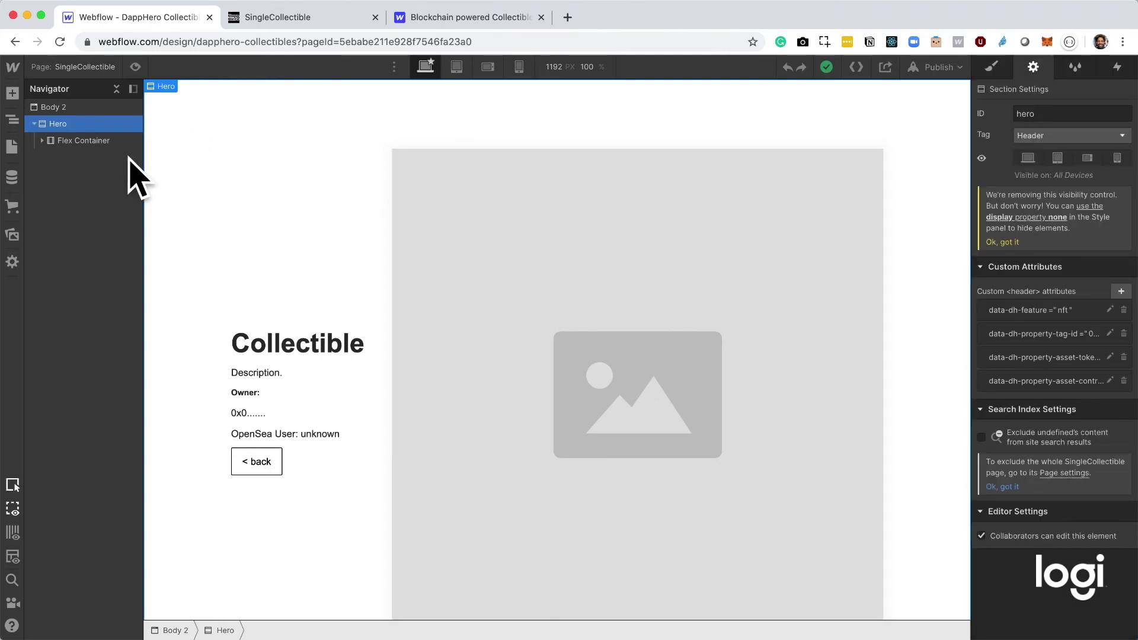
left_click(83, 141)
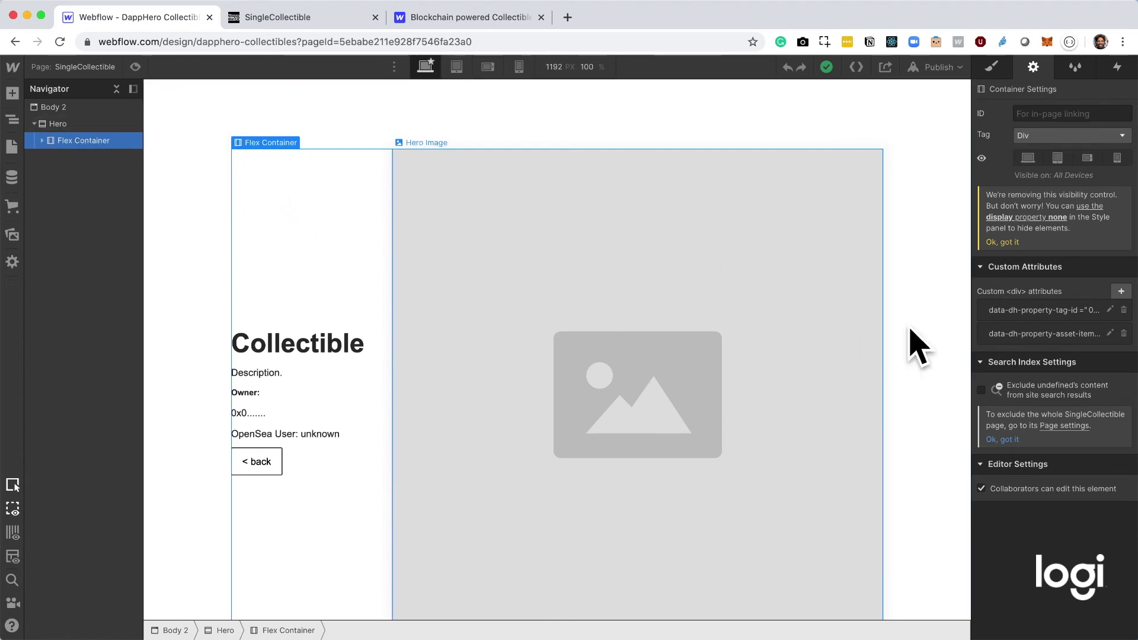
Step: Inspect the Flex Container's data-dh-property-tag-id and data-dh-property-asset-item attributes, close both unchanged, and select Body 2
left_click(1033, 314)
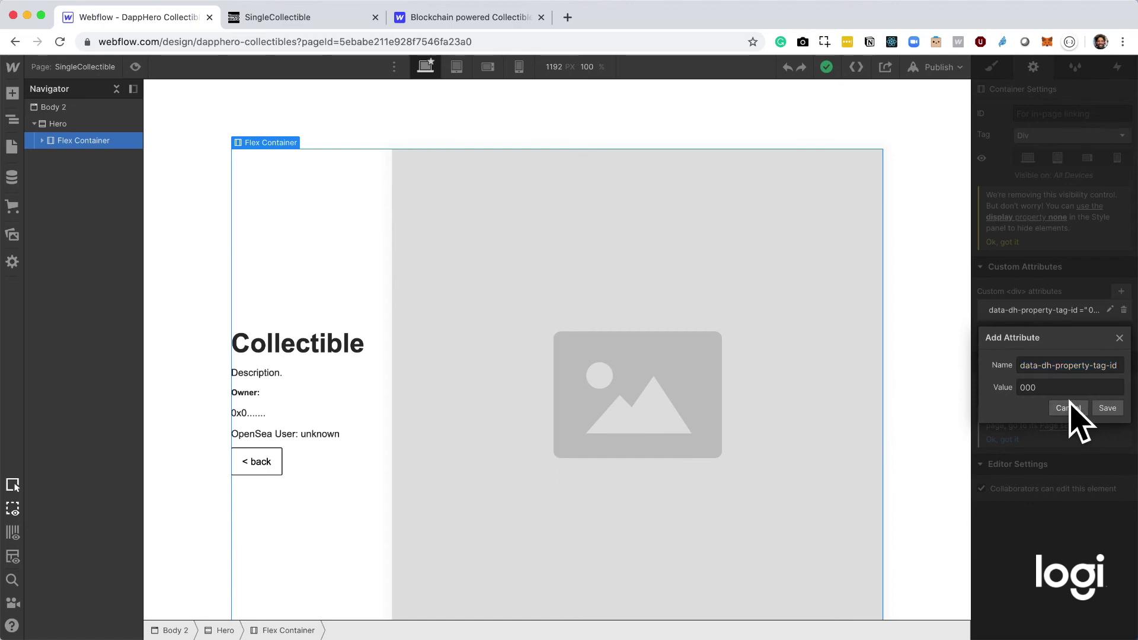
left_click(1066, 408)
left_click(1076, 338)
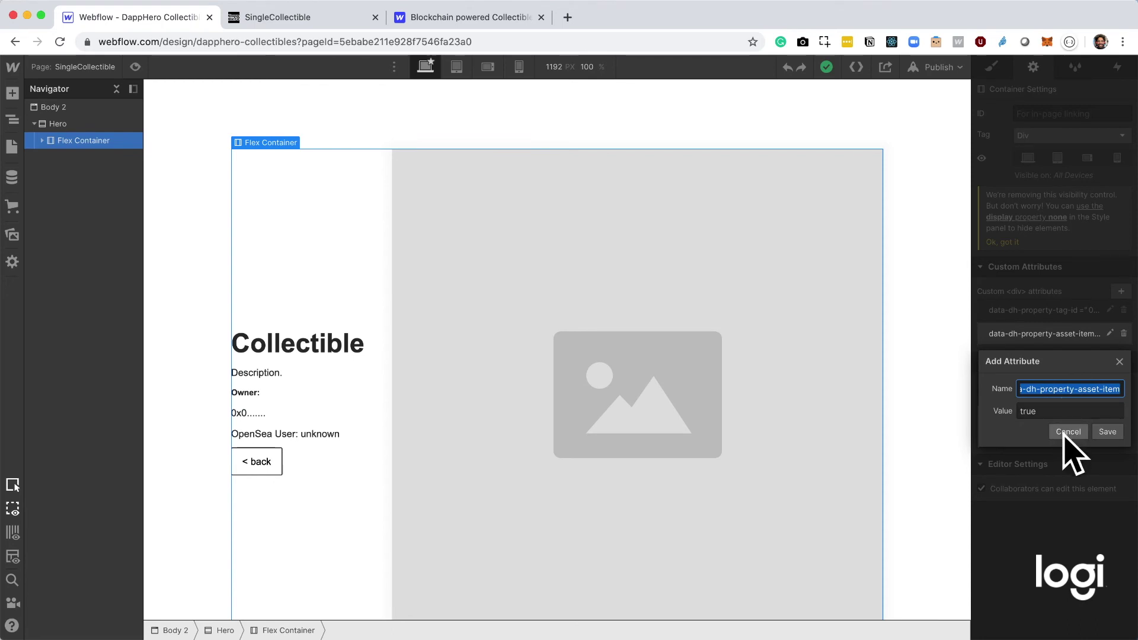
left_click(1067, 432)
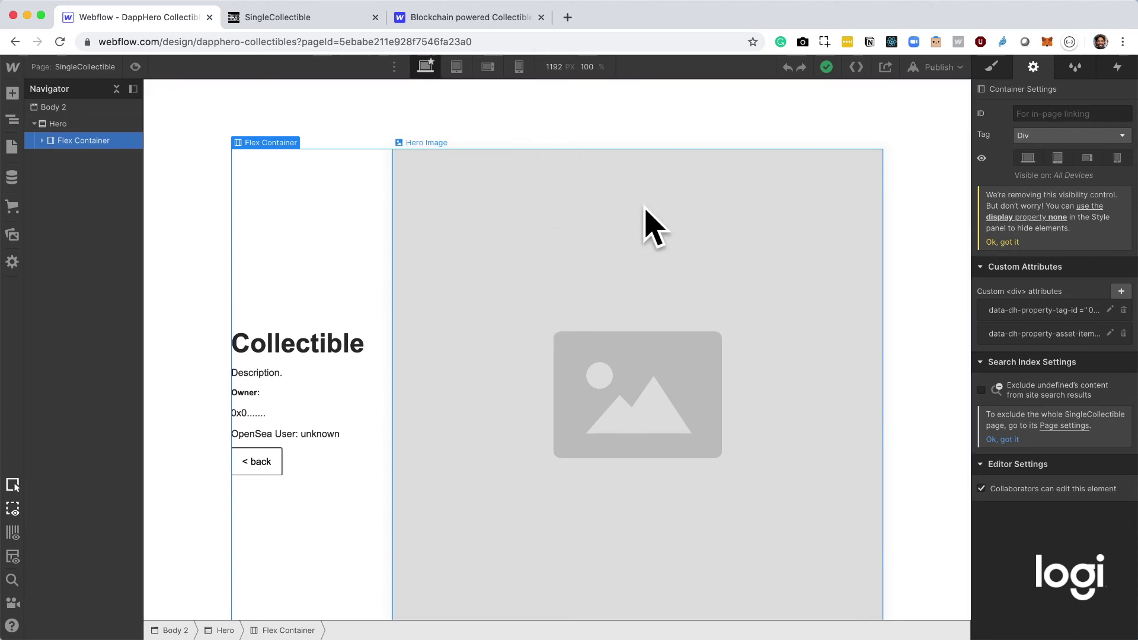
left_click(64, 108)
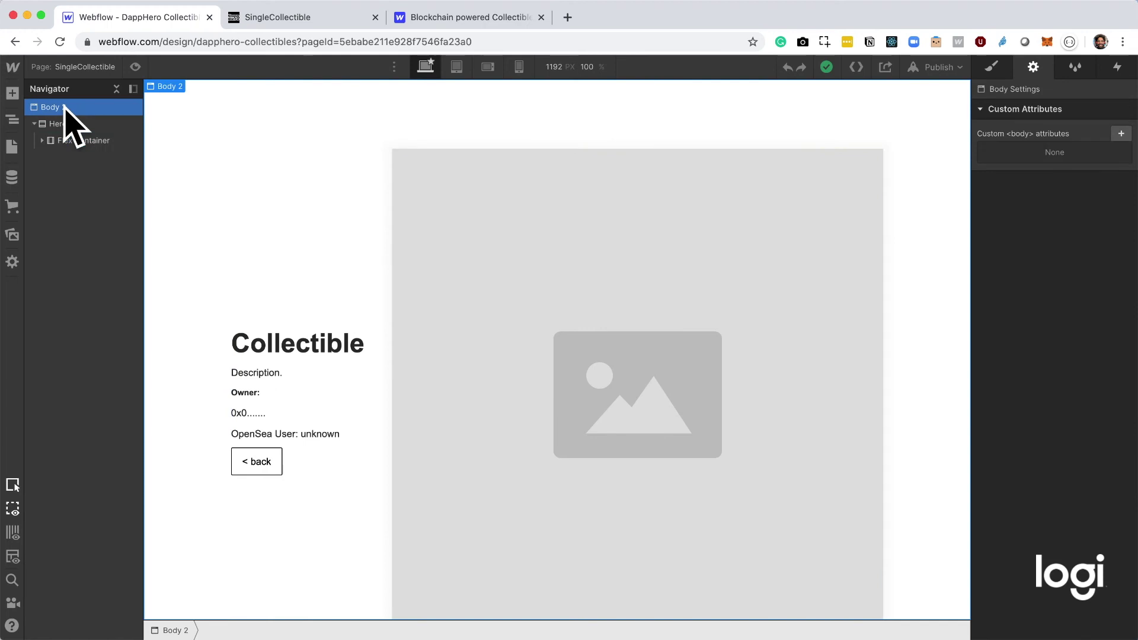
Step: Open docs.dapphero.io in a new browser tab and go to the Collectibles section with its subpages
left_click(564, 14)
type("docs.d")
key("Return")
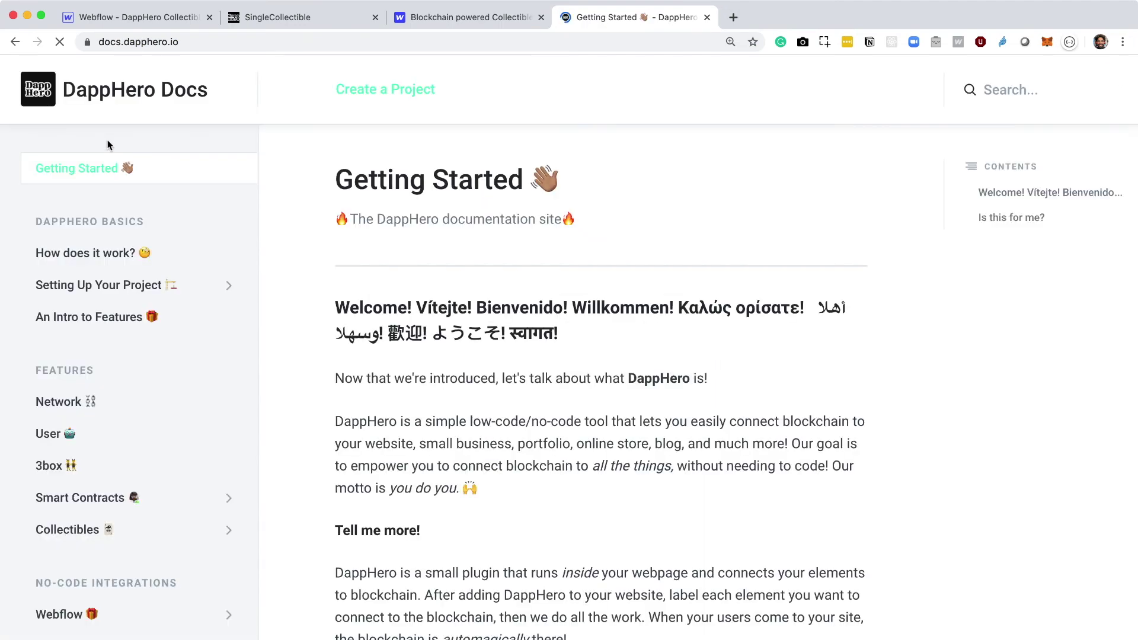
scroll(176, 340, "down", 1)
scroll(175, 341, "down", 3)
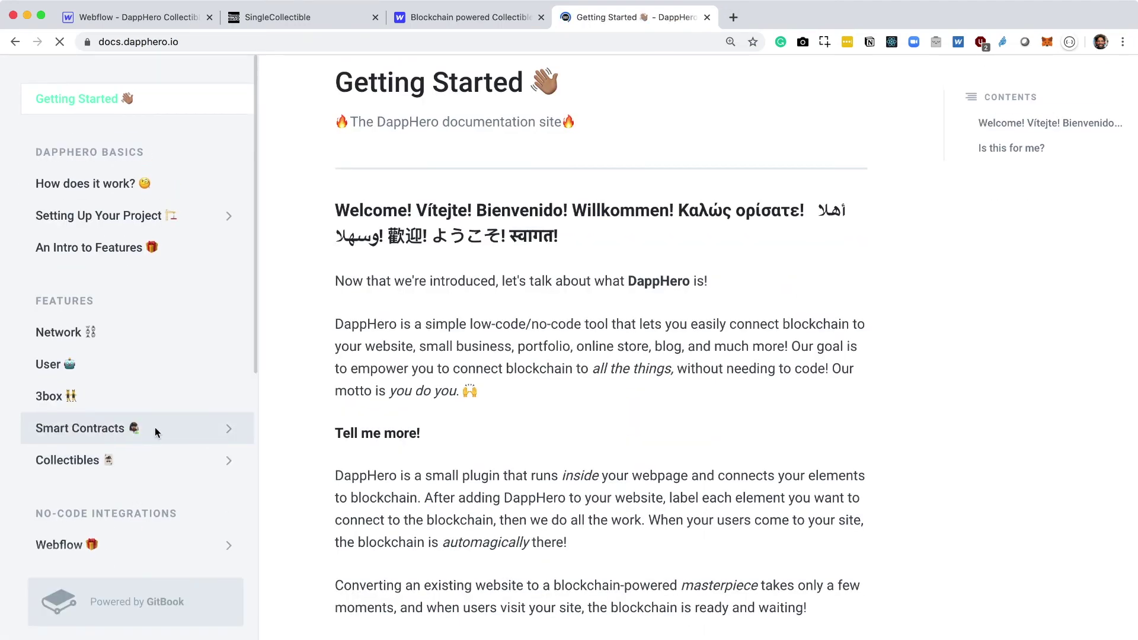
left_click(159, 458)
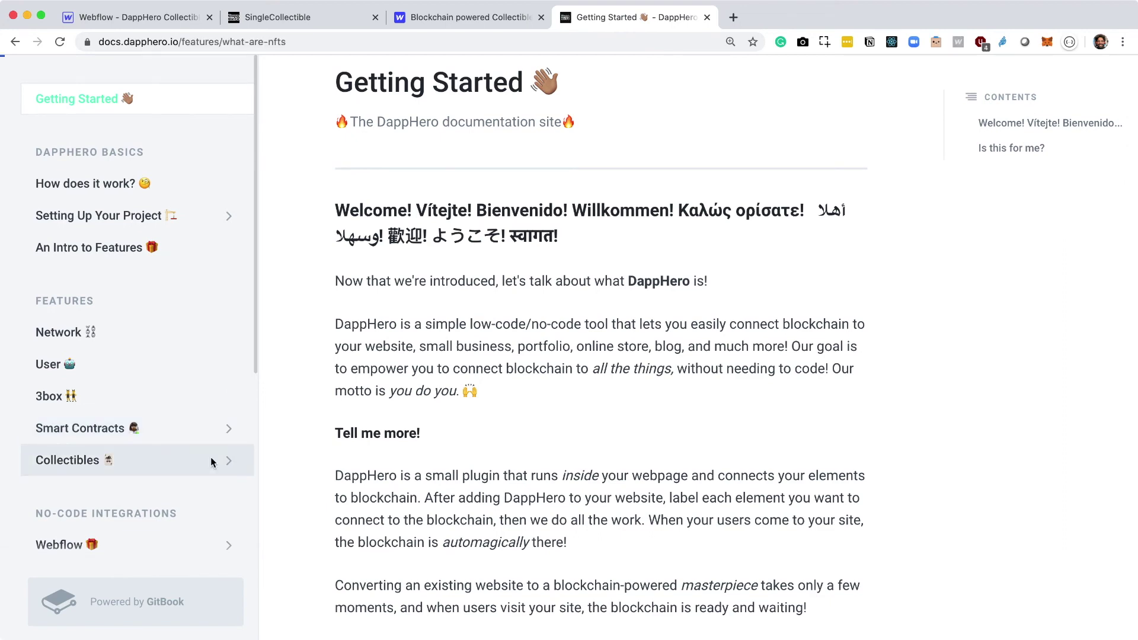
scroll(215, 510, "down", 5)
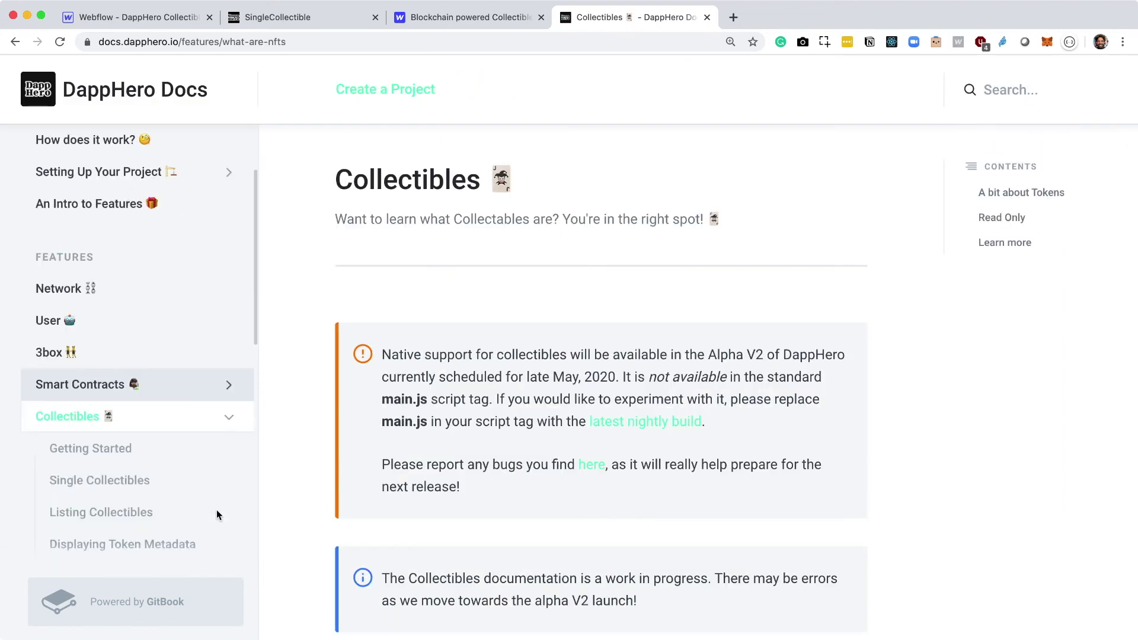
Step: View the Single Collectibles documentation, return to the Webflow designer and inspect the Hero Image's data-dh-property-asset-json-path attribute, closing it unchanged
left_click(144, 336)
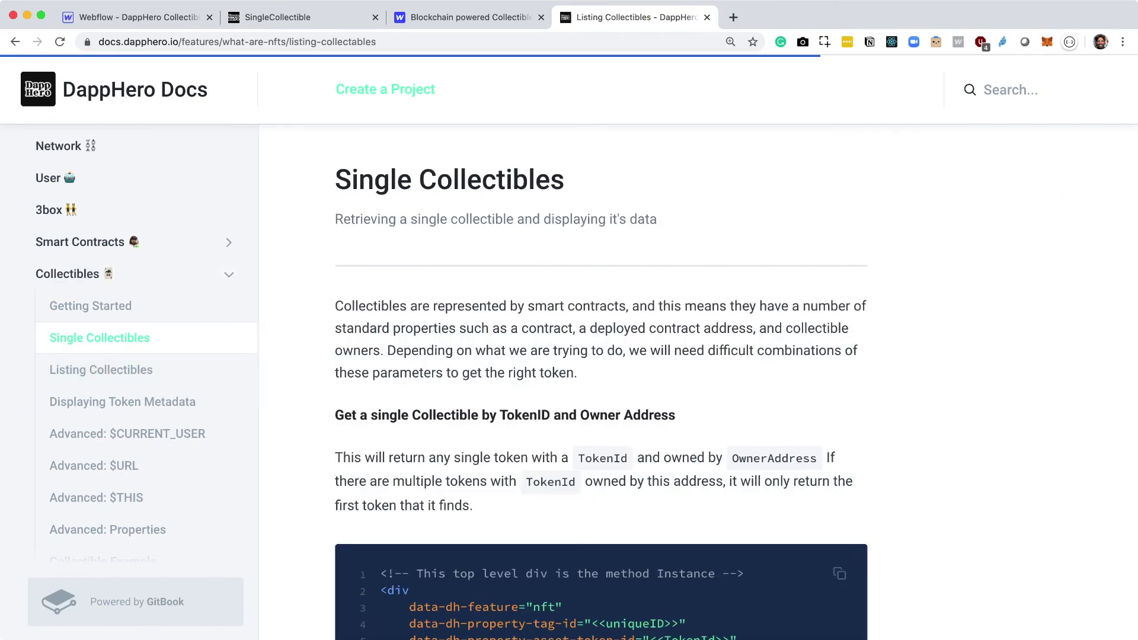
left_click(160, 24)
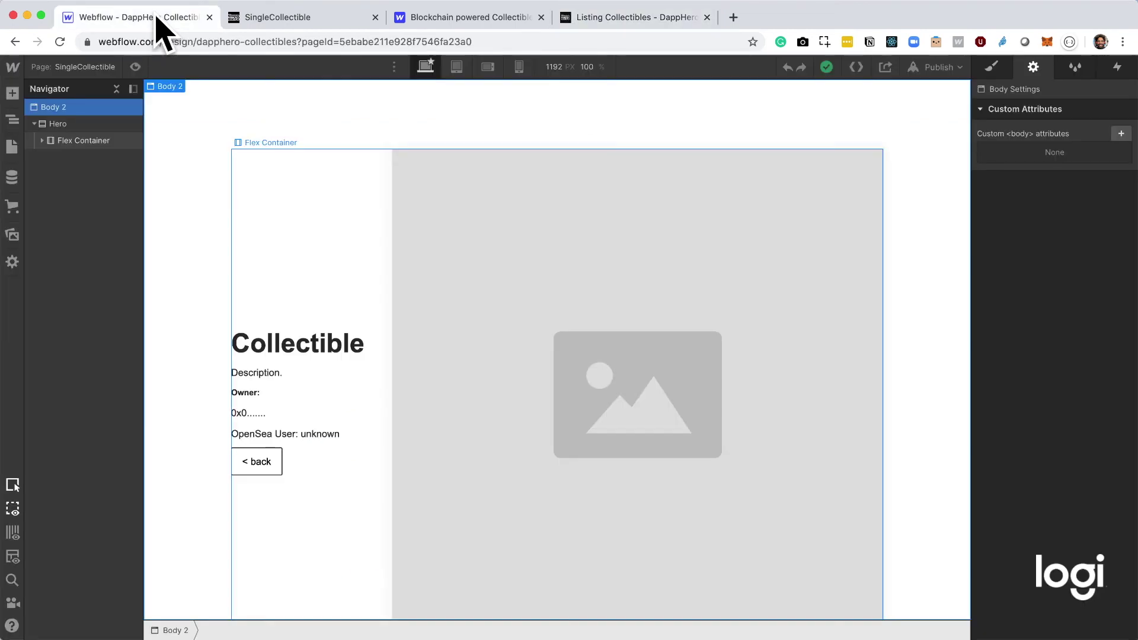
left_click(561, 323)
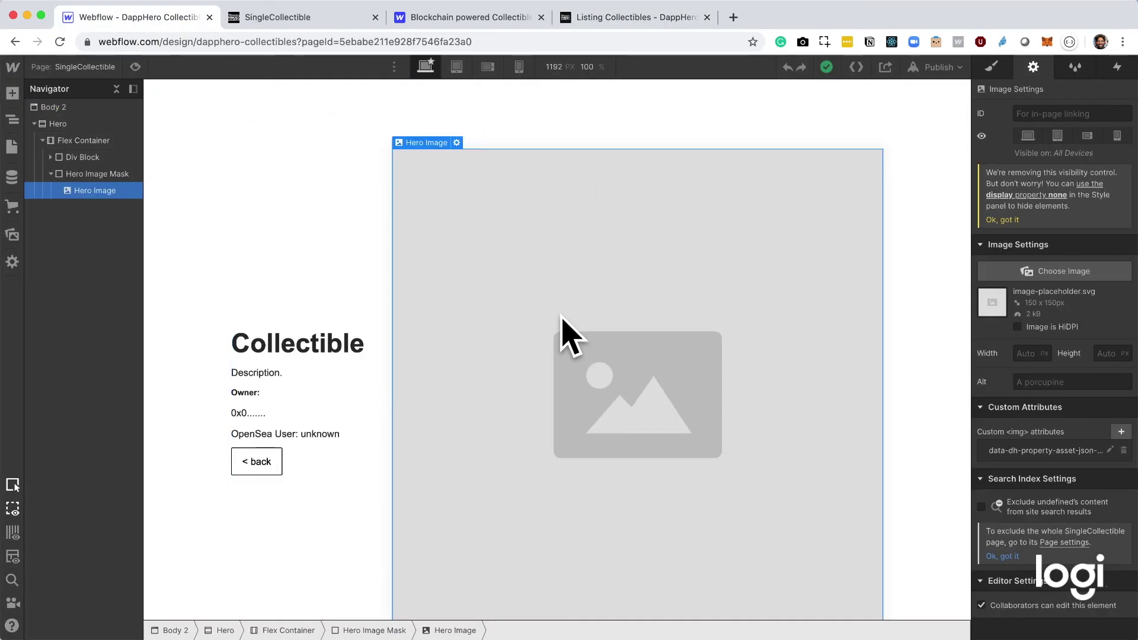
left_click(1067, 450)
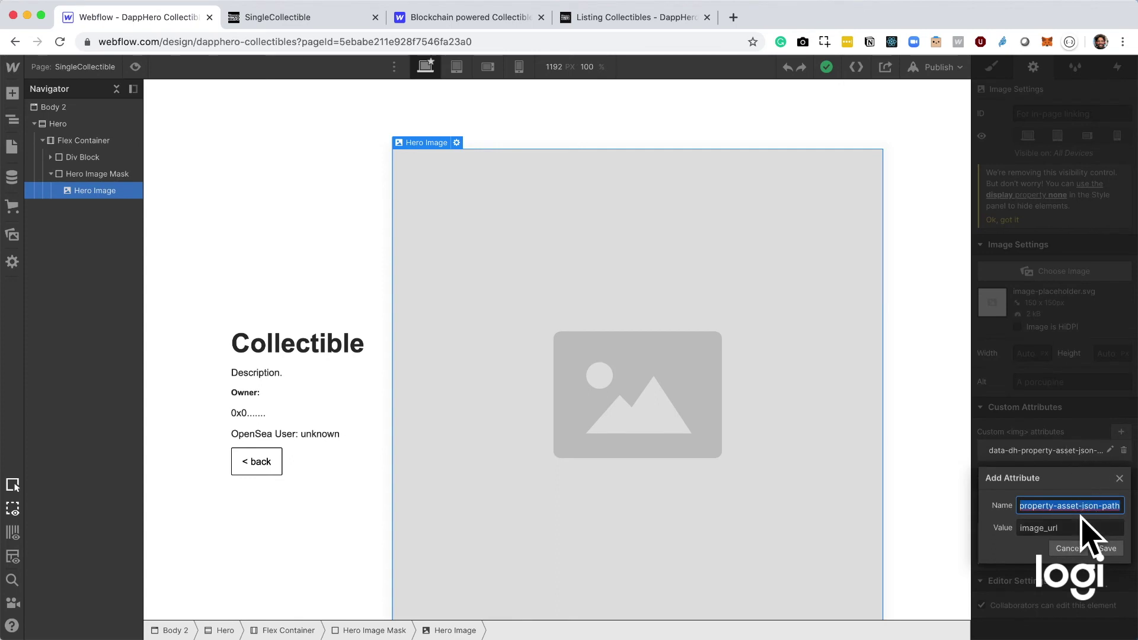
left_click(1065, 547)
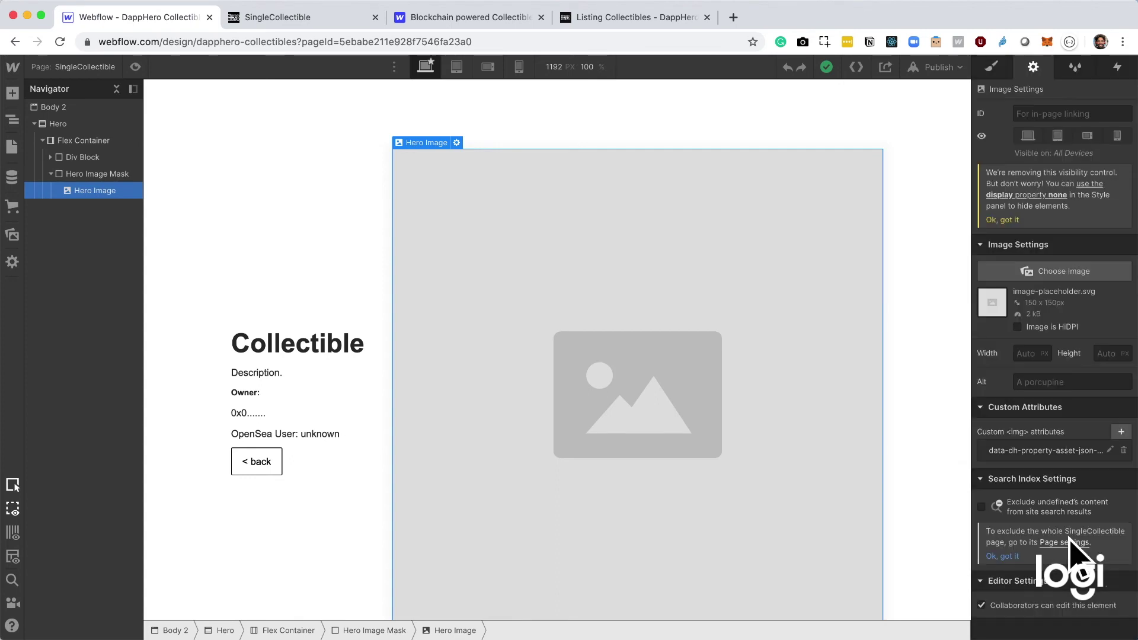
Step: Inspect the json-path attributes of the Collectible heading and the Description paragraph, closing both unchanged
left_click(286, 356)
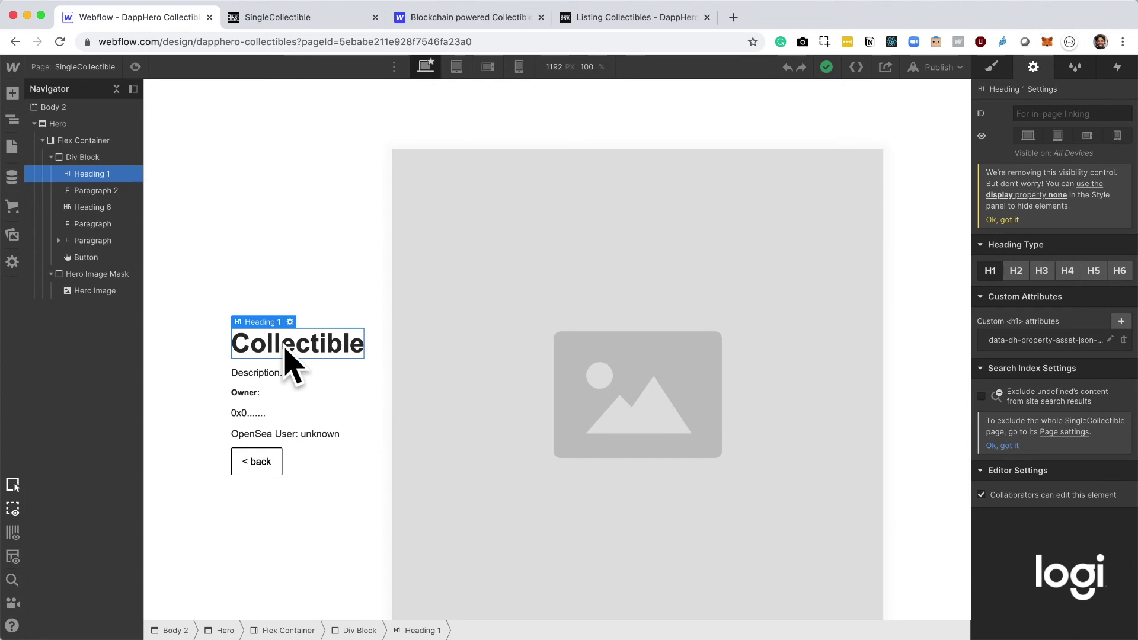
left_click(1110, 339)
left_click(1006, 440)
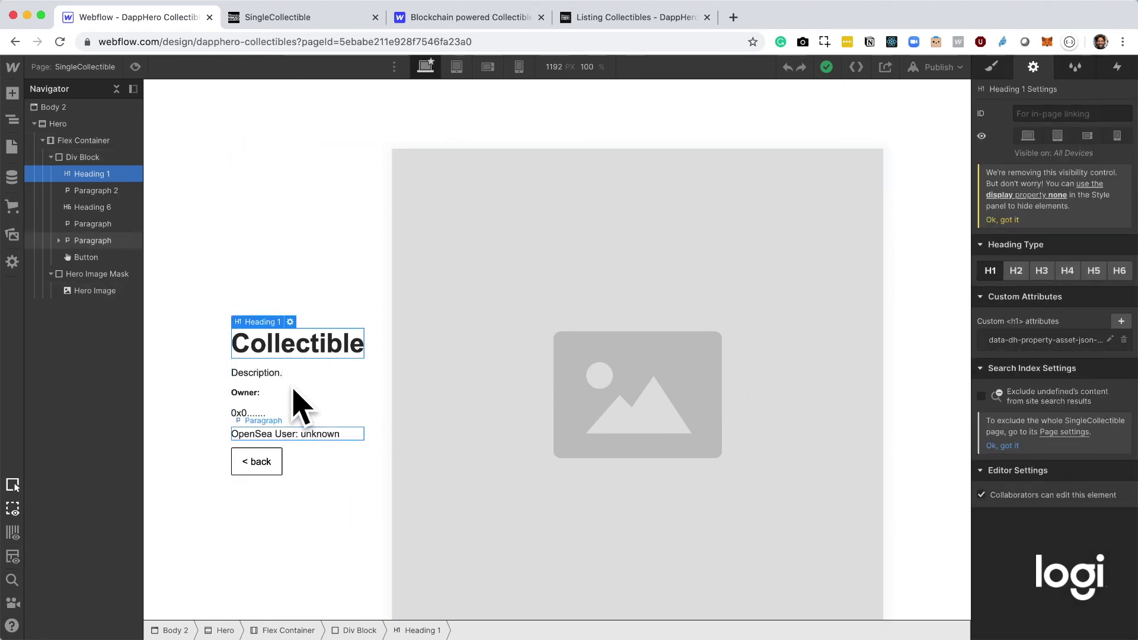
left_click(285, 374)
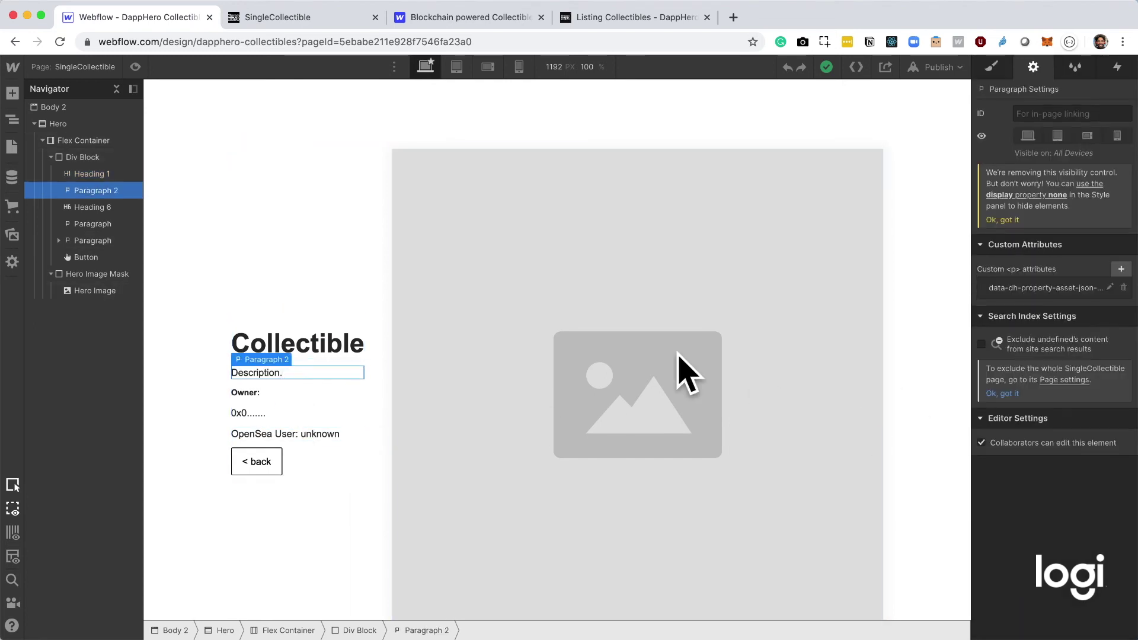
left_click(1110, 287)
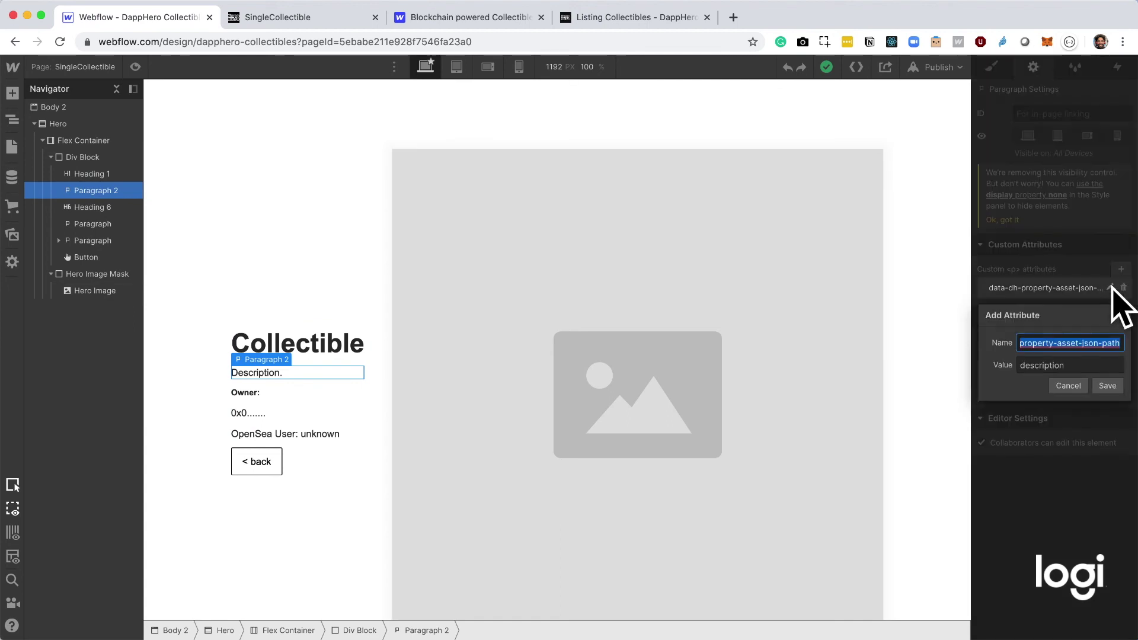
left_click(1080, 389)
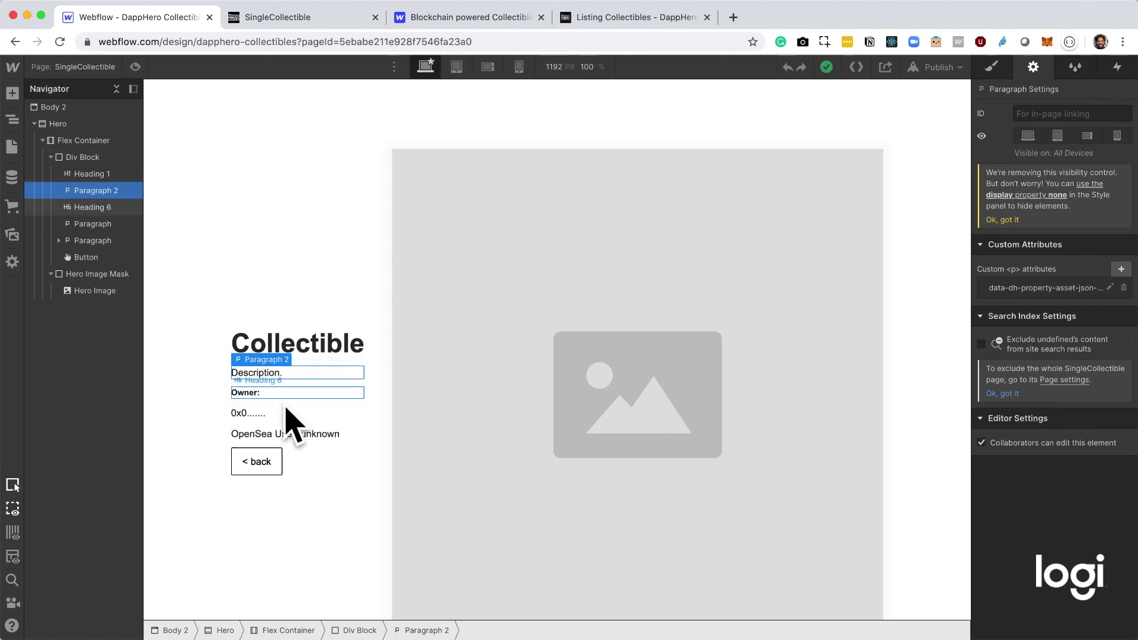
Step: Check the Owner heading's settings and inspect the json-path attribute of the 0x0 address paragraph below it, closing it unchanged
left_click(267, 394)
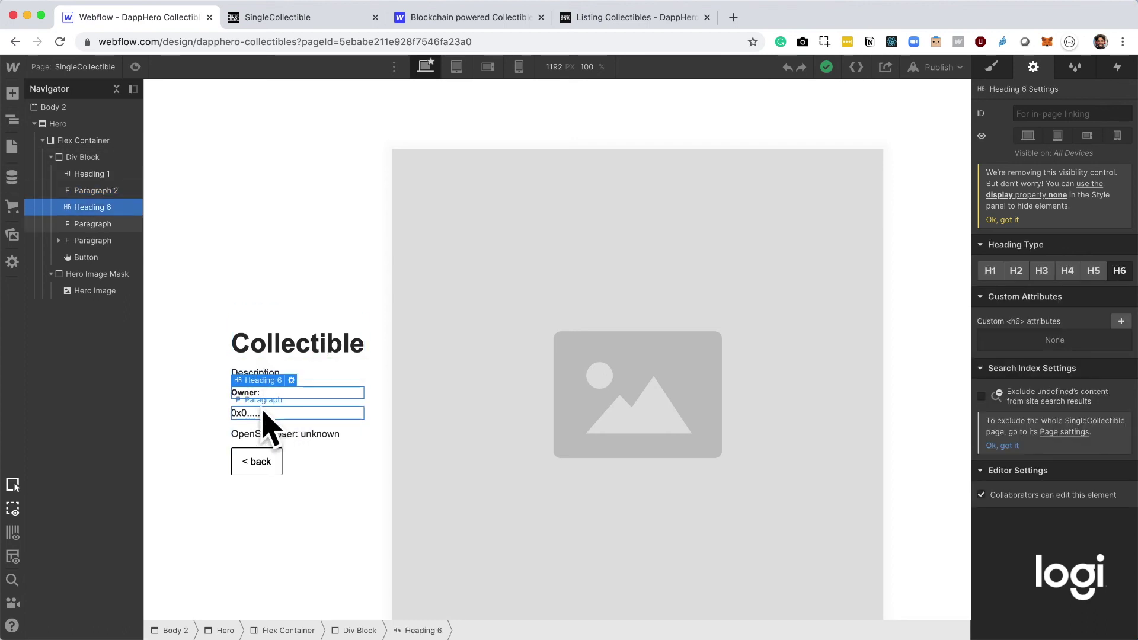
left_click(263, 413)
left_click(264, 402)
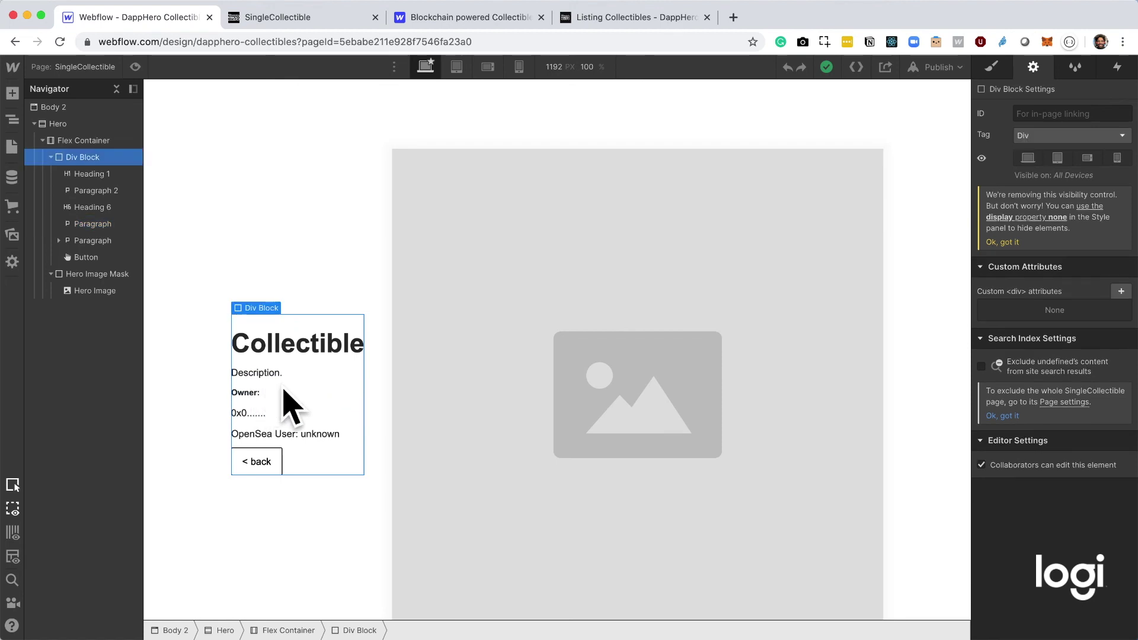
left_click(313, 394)
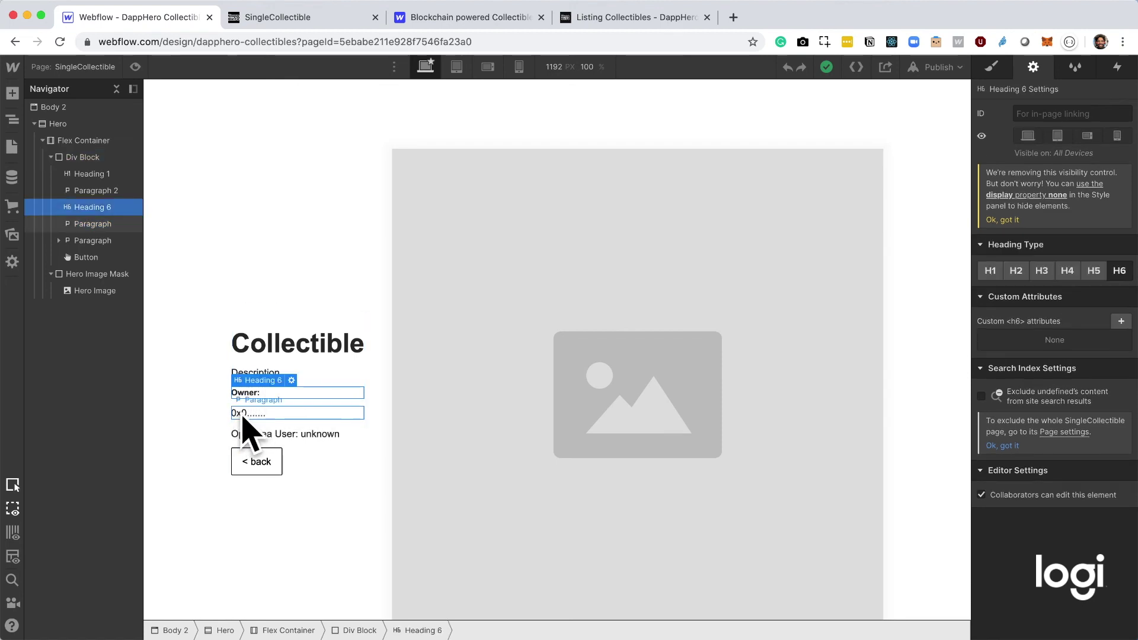
left_click(243, 414)
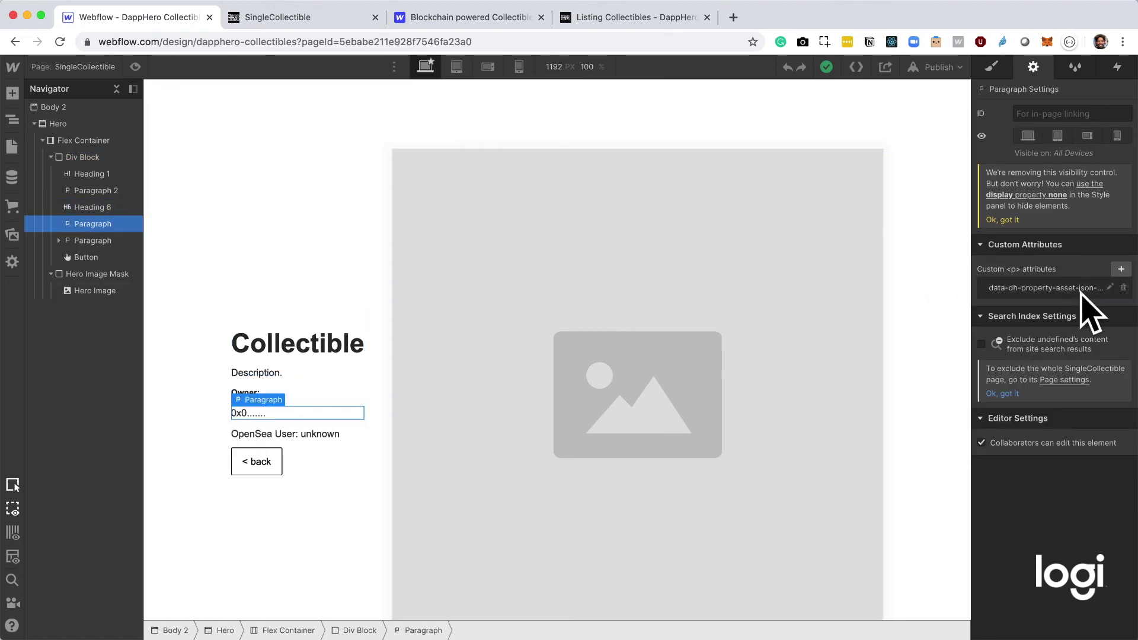
left_click(1109, 288)
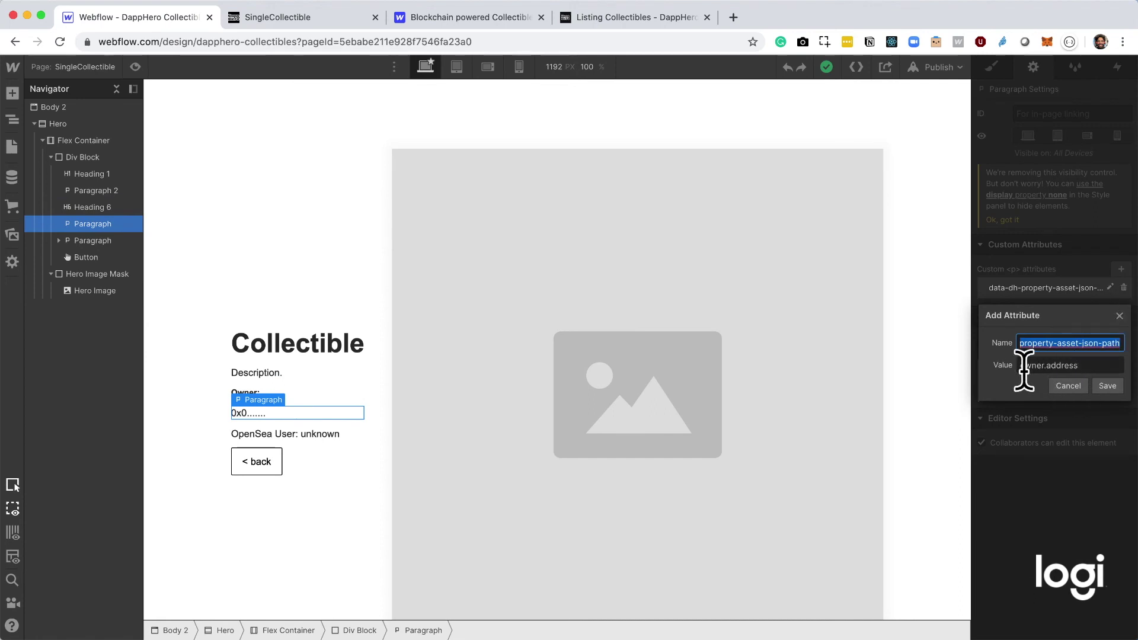
left_click(1068, 386)
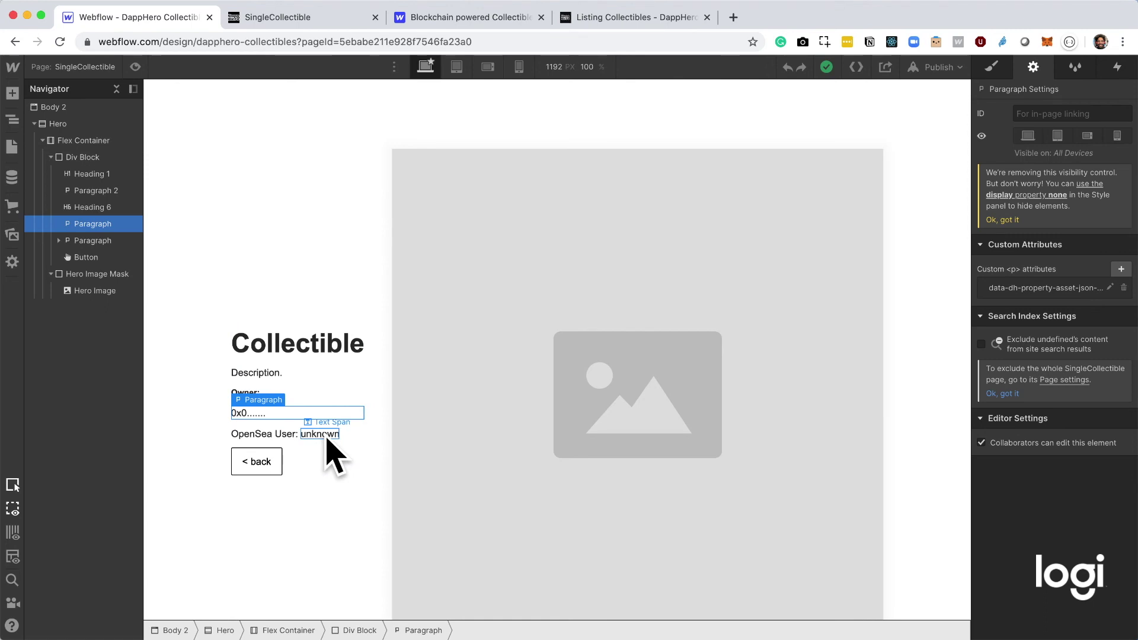
Step: Inspect the json-path attribute of the "unknown" text span in the OpenSea User paragraph and close it unchanged
left_click(320, 434)
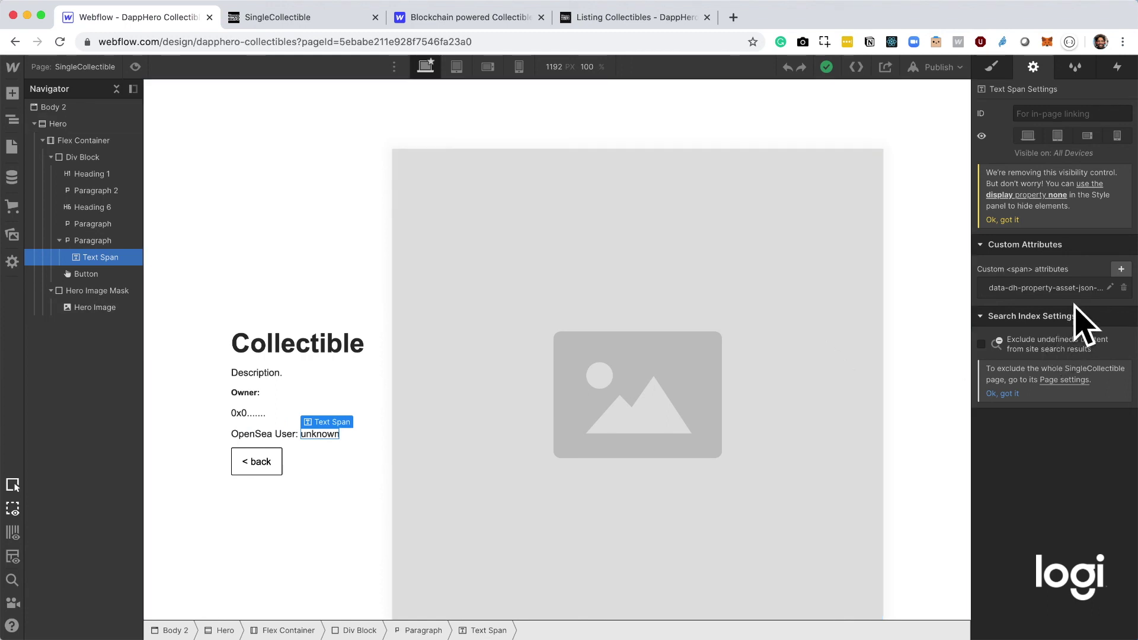
left_click(1110, 288)
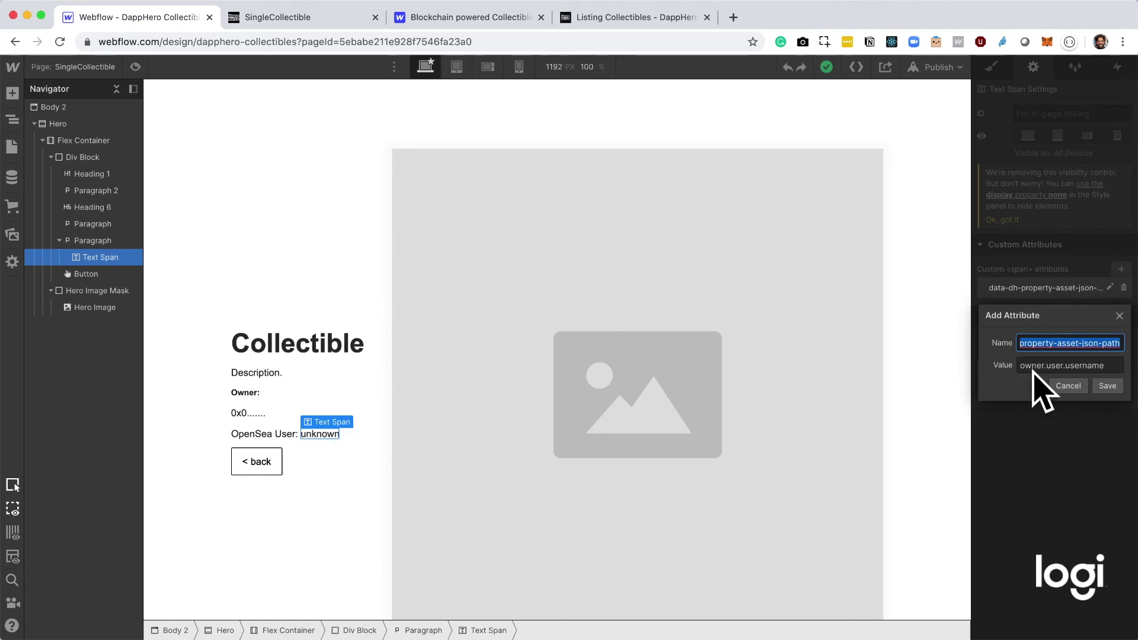
left_click(1093, 390)
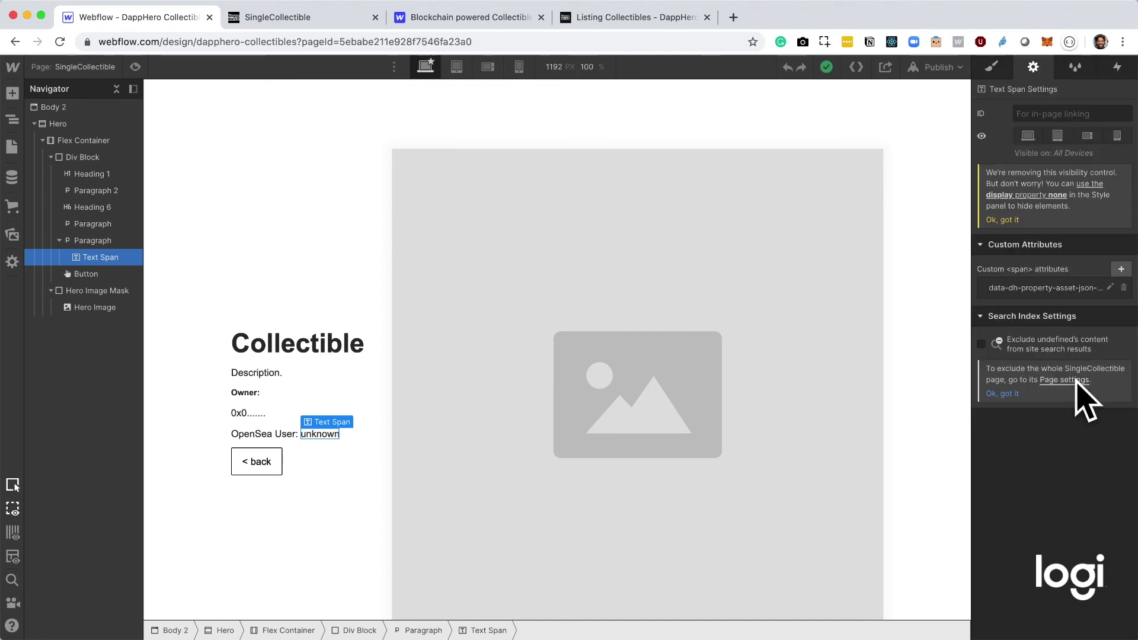
Step: Publish the site to its webflow.io domain and switch to the browser tab with the published SingleCollectible page
left_click(935, 67)
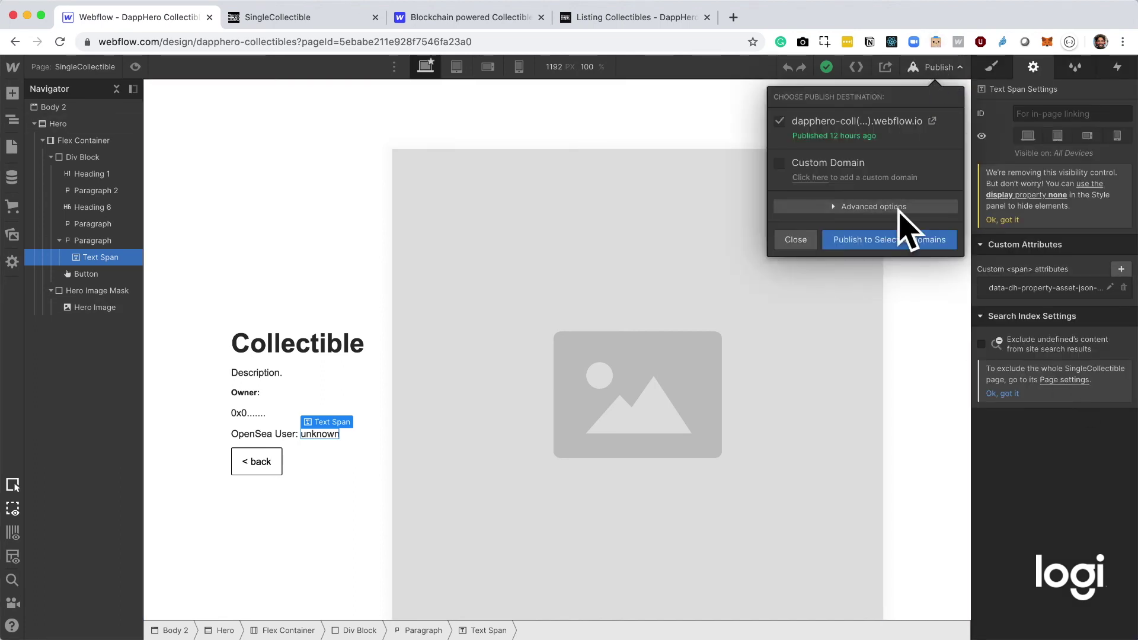
left_click(891, 240)
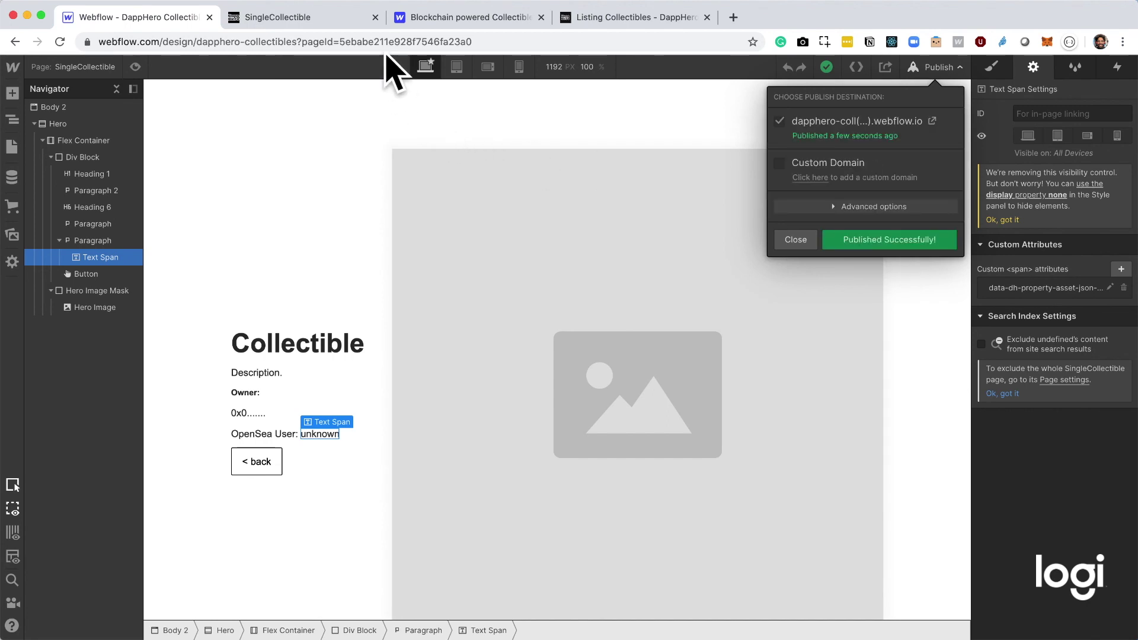
left_click(290, 18)
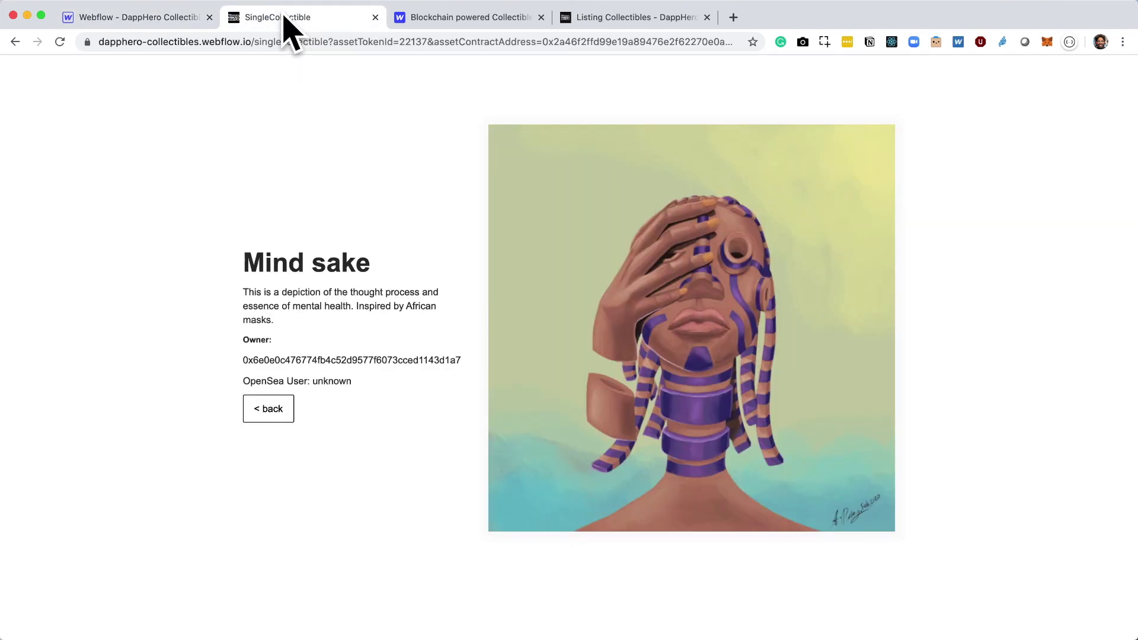
Step: Shorten the URL to dapphero-collectibles.webflow.io, load the published home page and look through its list of collectibles
left_click(256, 41)
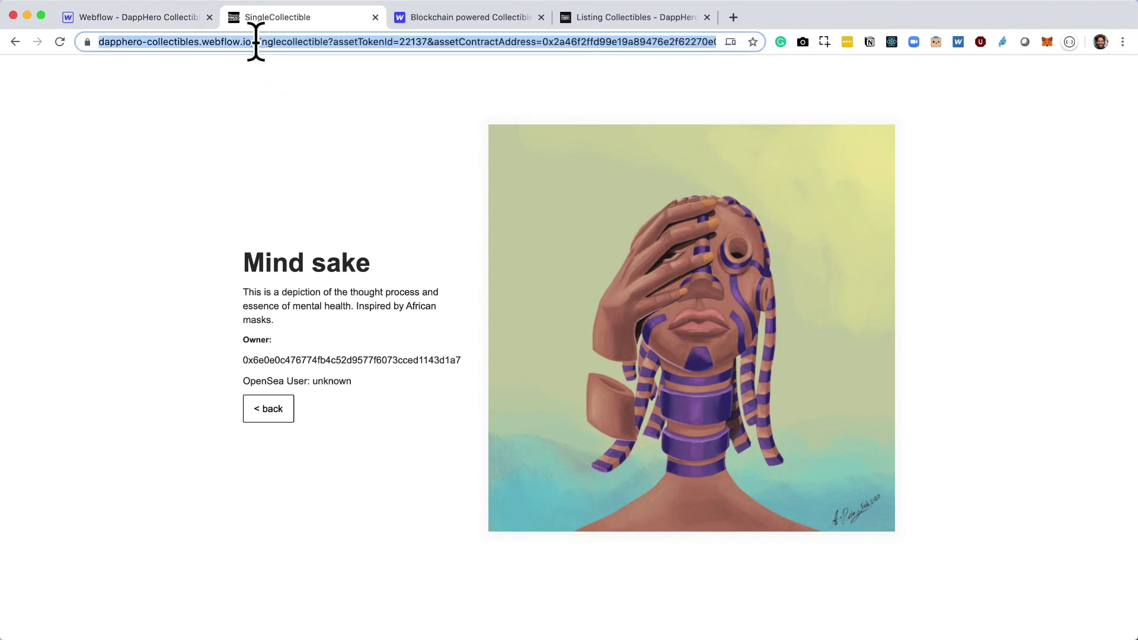
left_click(256, 41)
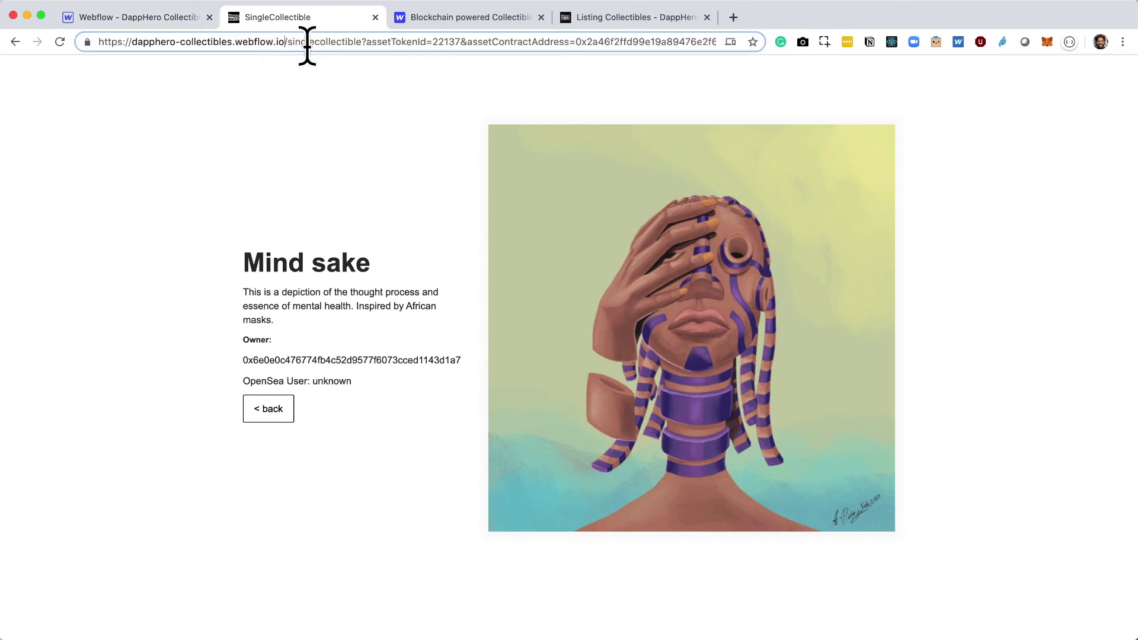
left_click_drag(285, 41, 647, 89)
key("BackSpace")
key("Return")
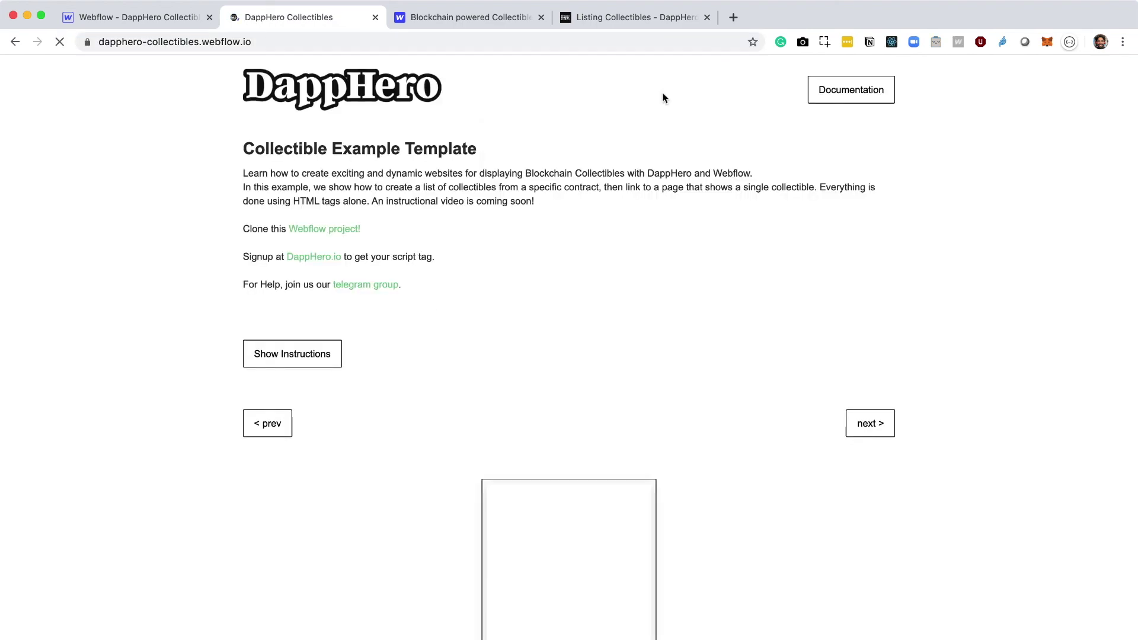
scroll(617, 254, "down", 6)
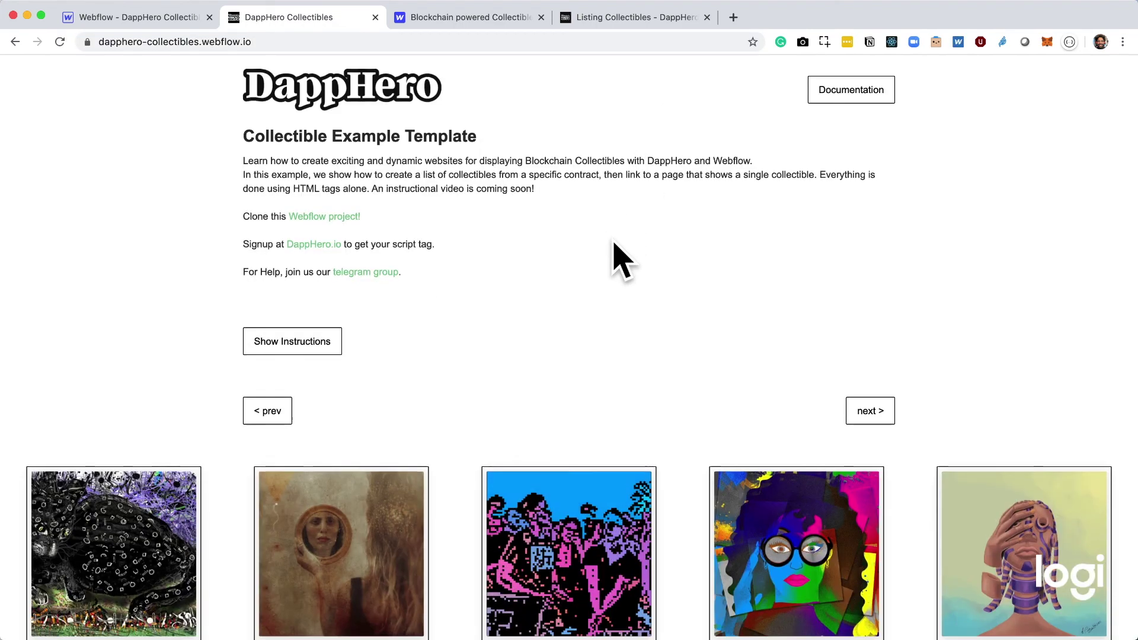
scroll(613, 239, "down", 6)
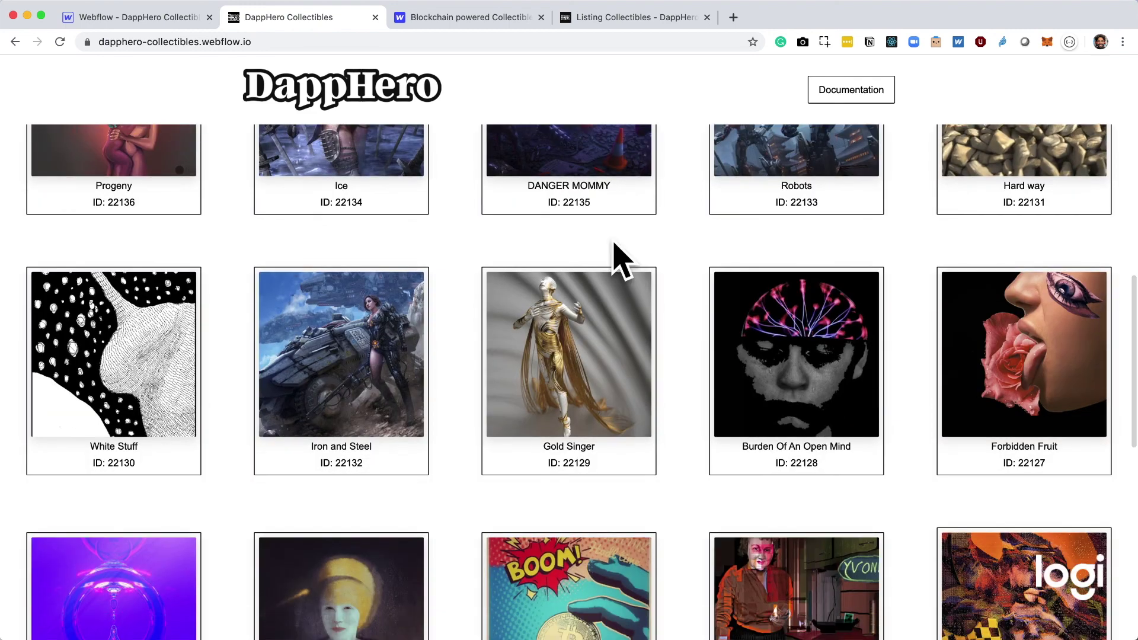
scroll(610, 254, "up", 12)
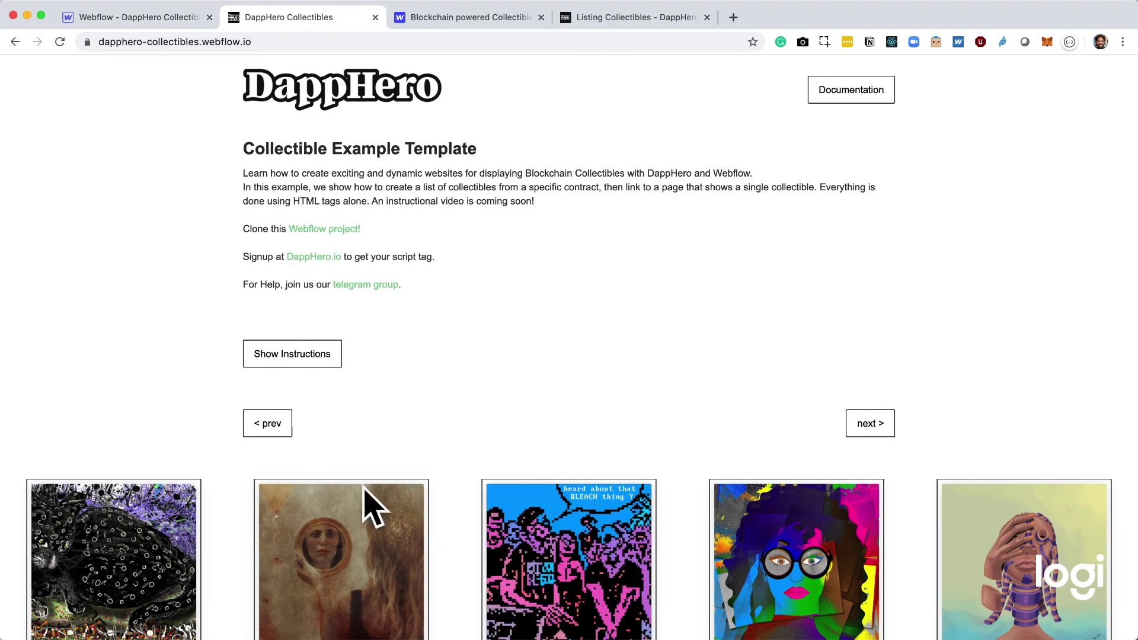
scroll(411, 402, "down", 1)
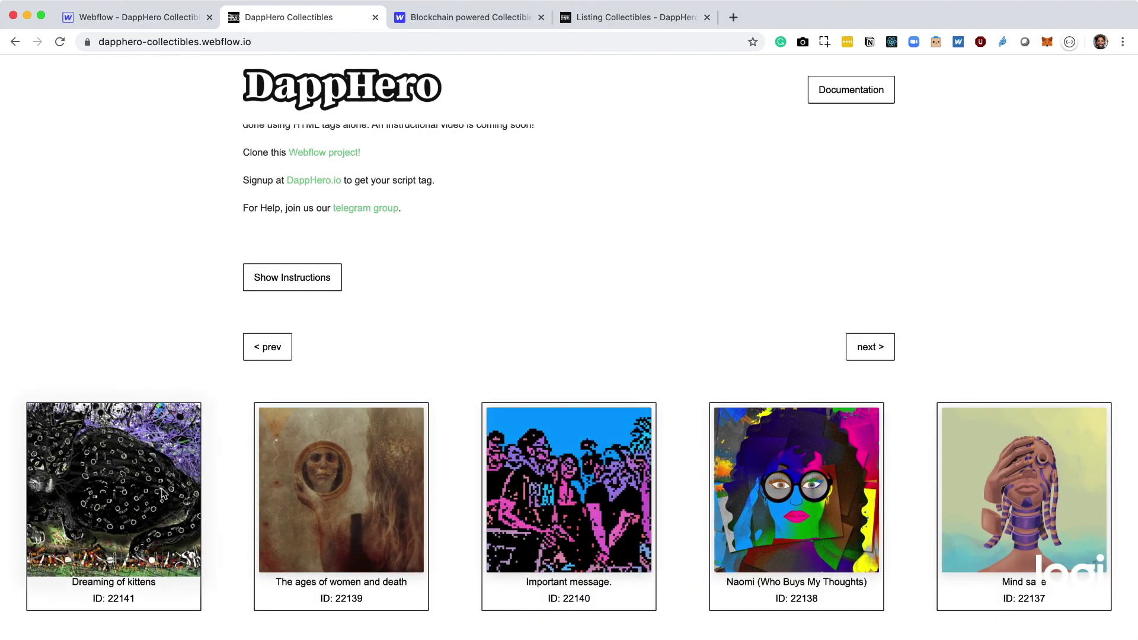
scroll(162, 488, "down", 5)
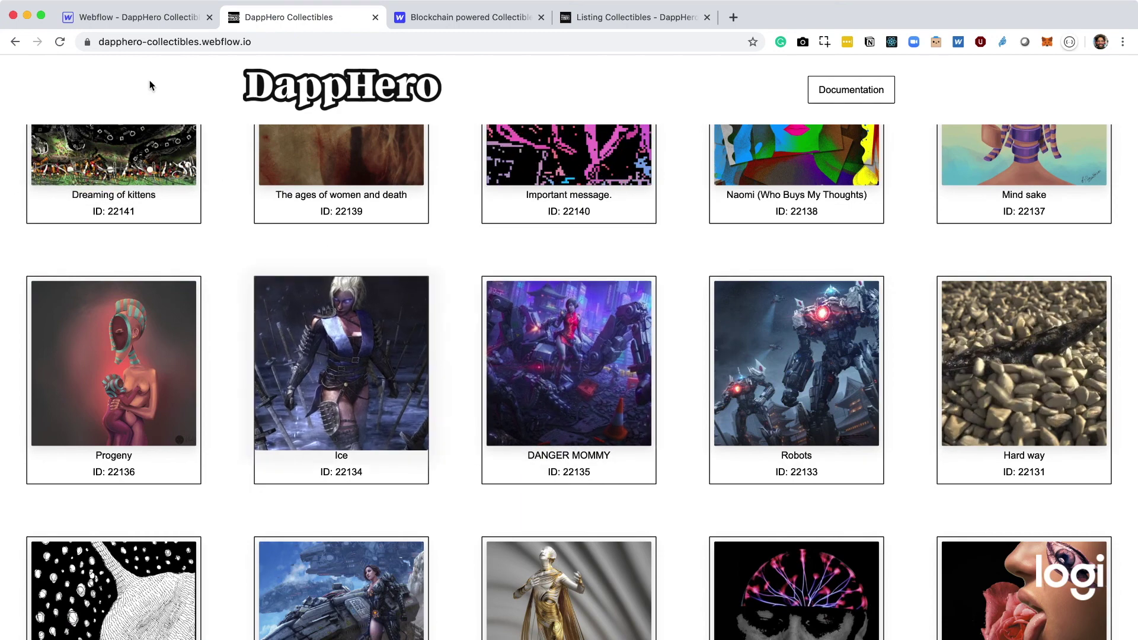
Step: Open the Home page and the list of pages in the Webflow designer, and return to the top of the published home page
left_click(108, 19)
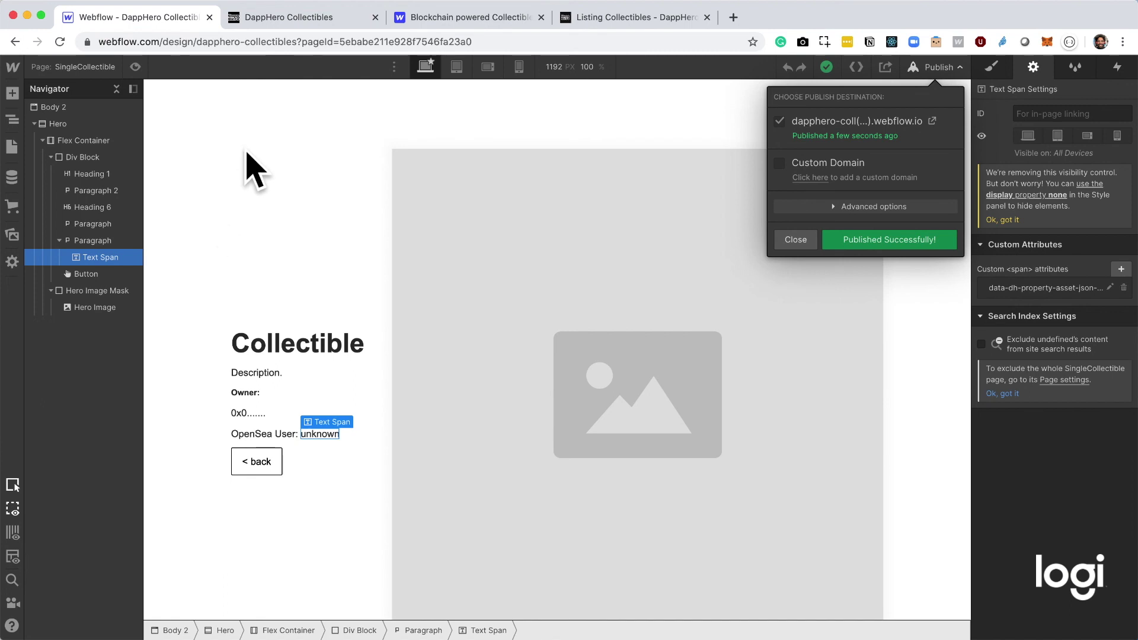
left_click(75, 68)
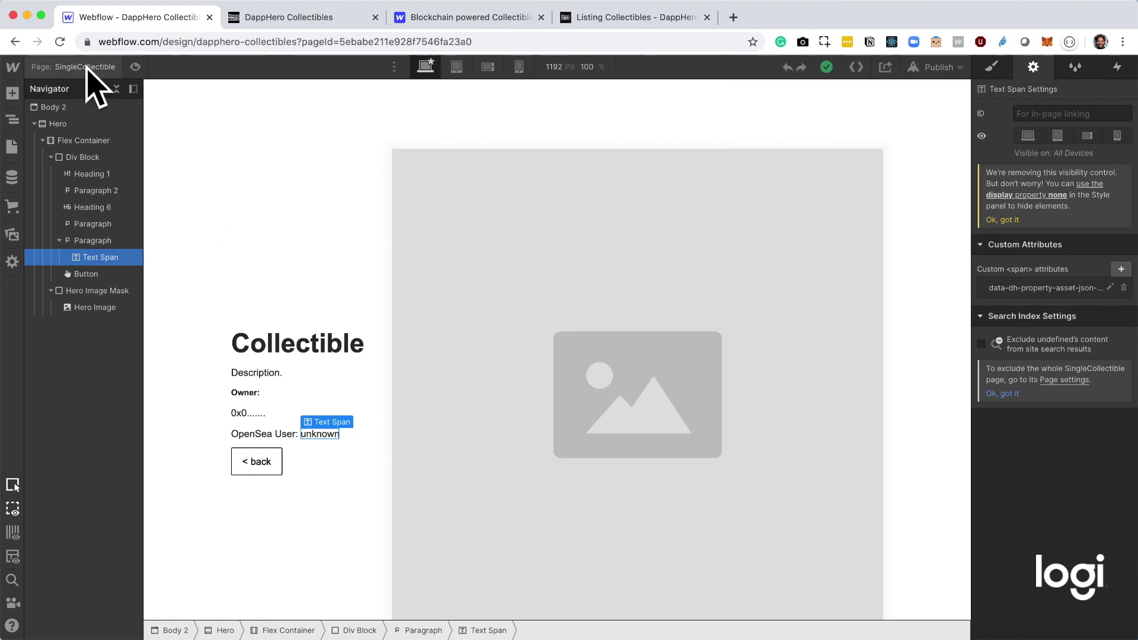
left_click(86, 67)
left_click(89, 163)
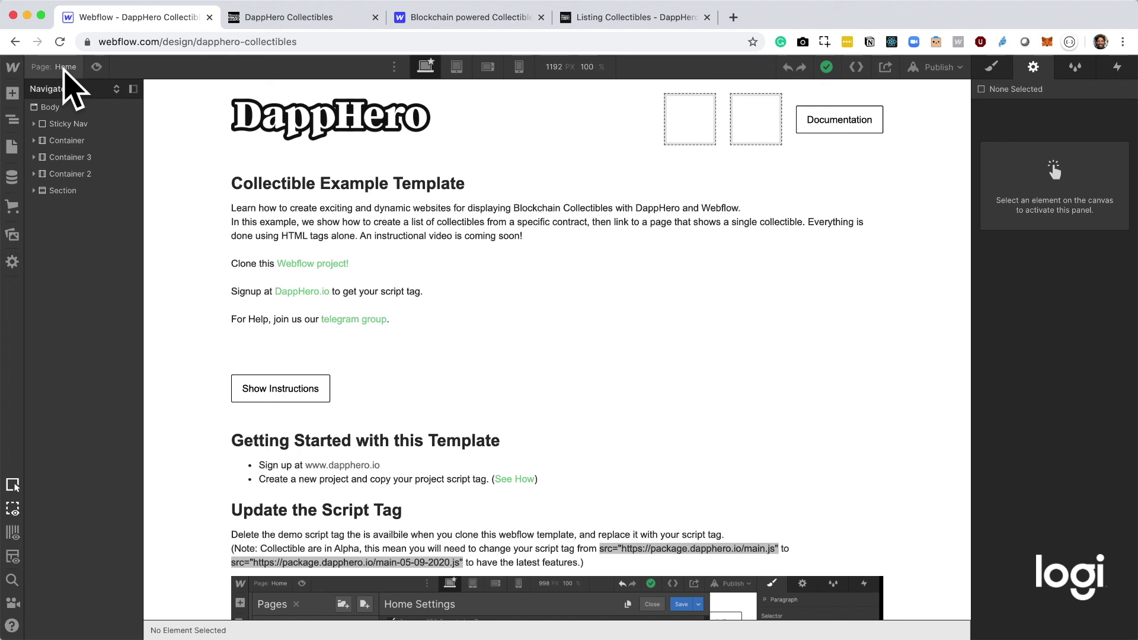
left_click(65, 67)
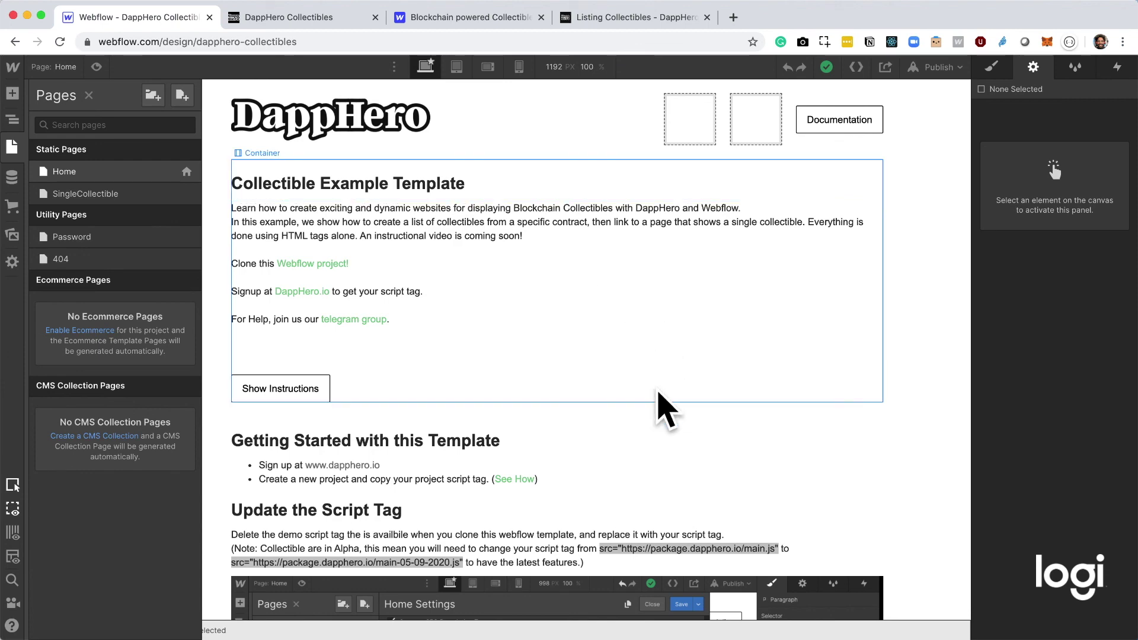
left_click(338, 21)
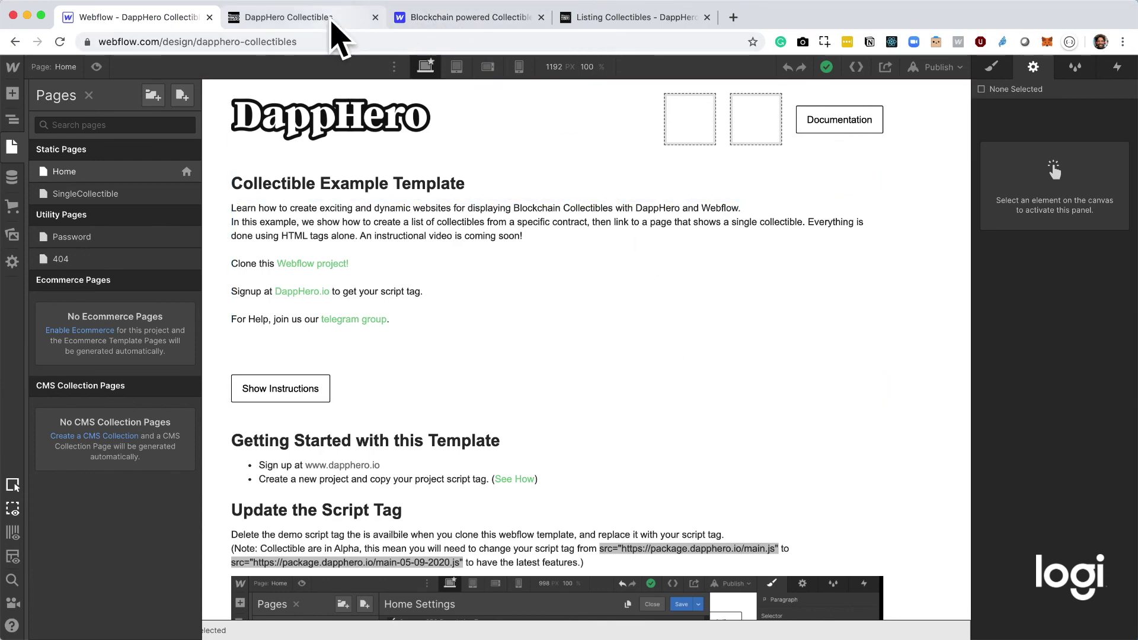
scroll(552, 246, "up", 10)
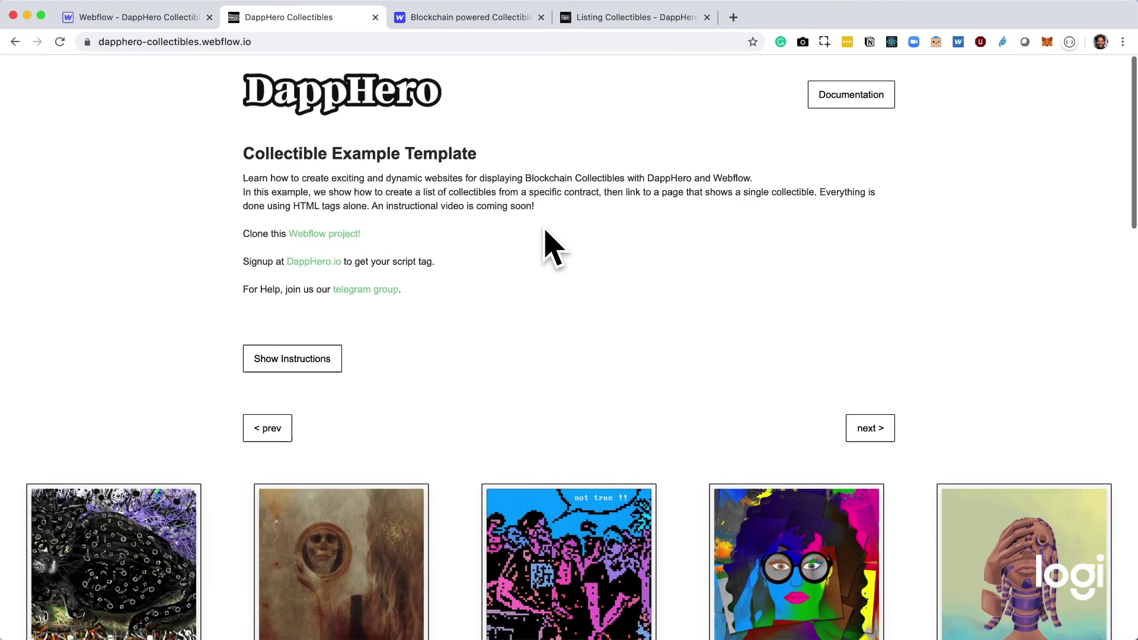